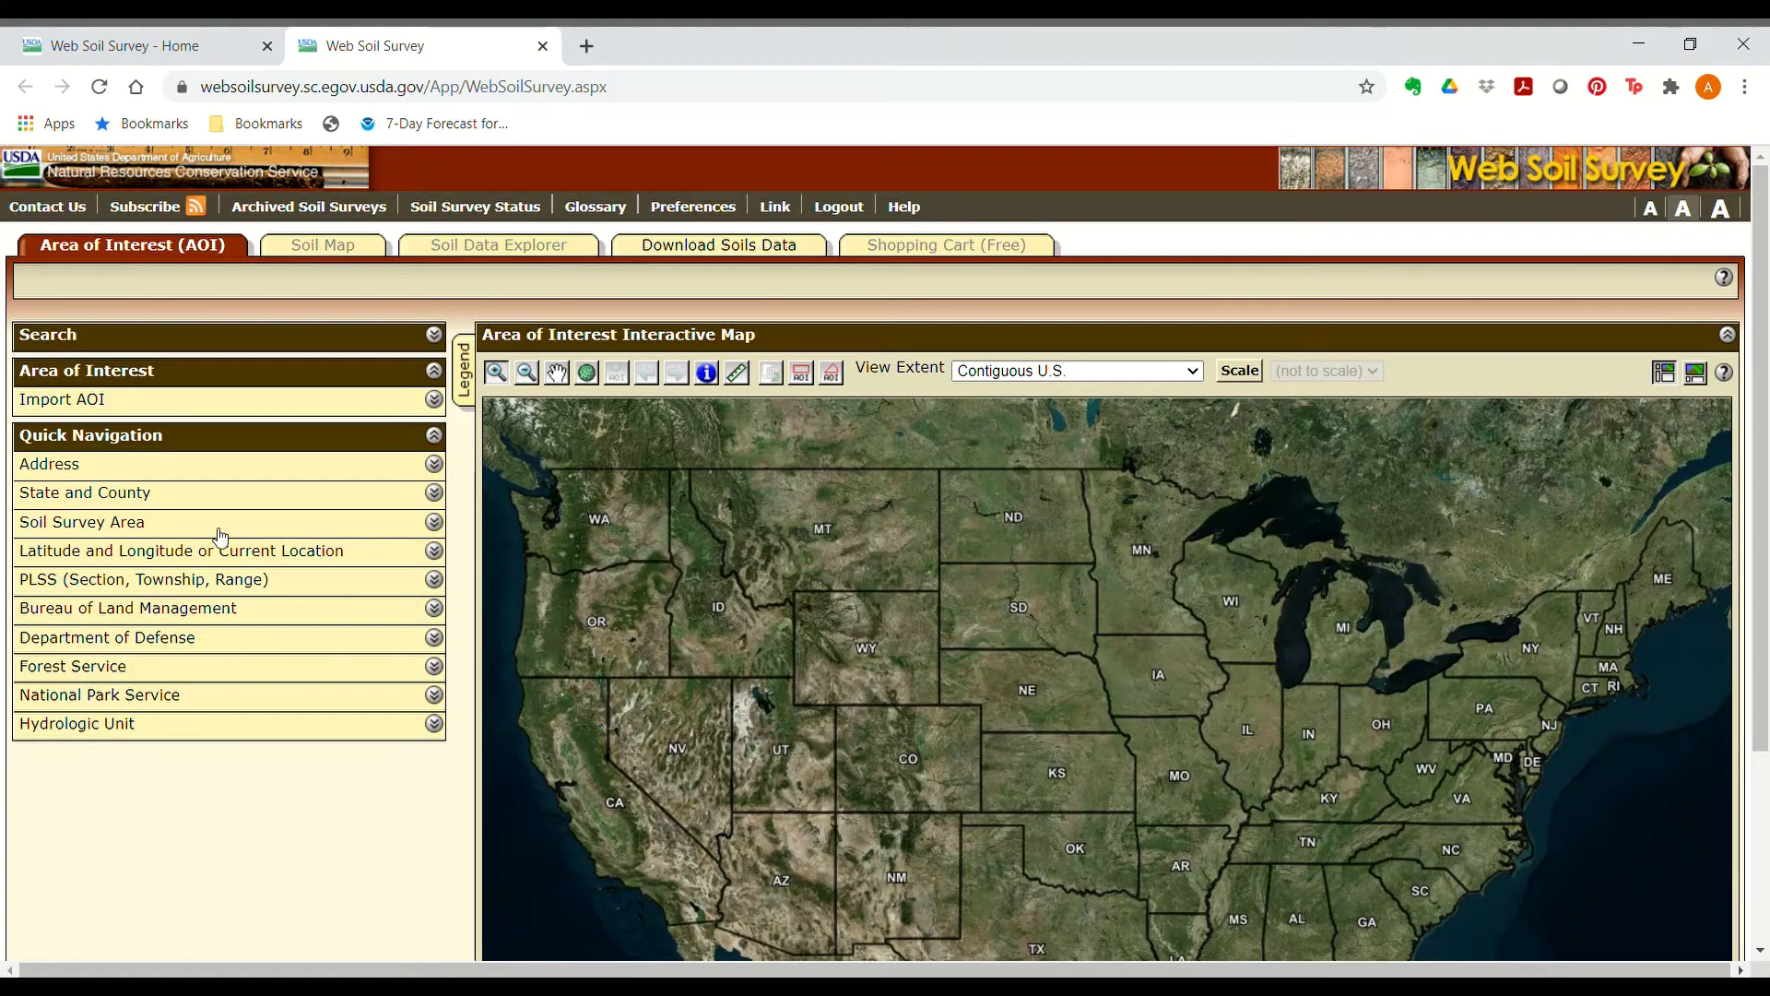
Step: Create an area of interest from the Allegany County, Maryland soil survey area (MD001) with map unit selection
left_click(435, 524)
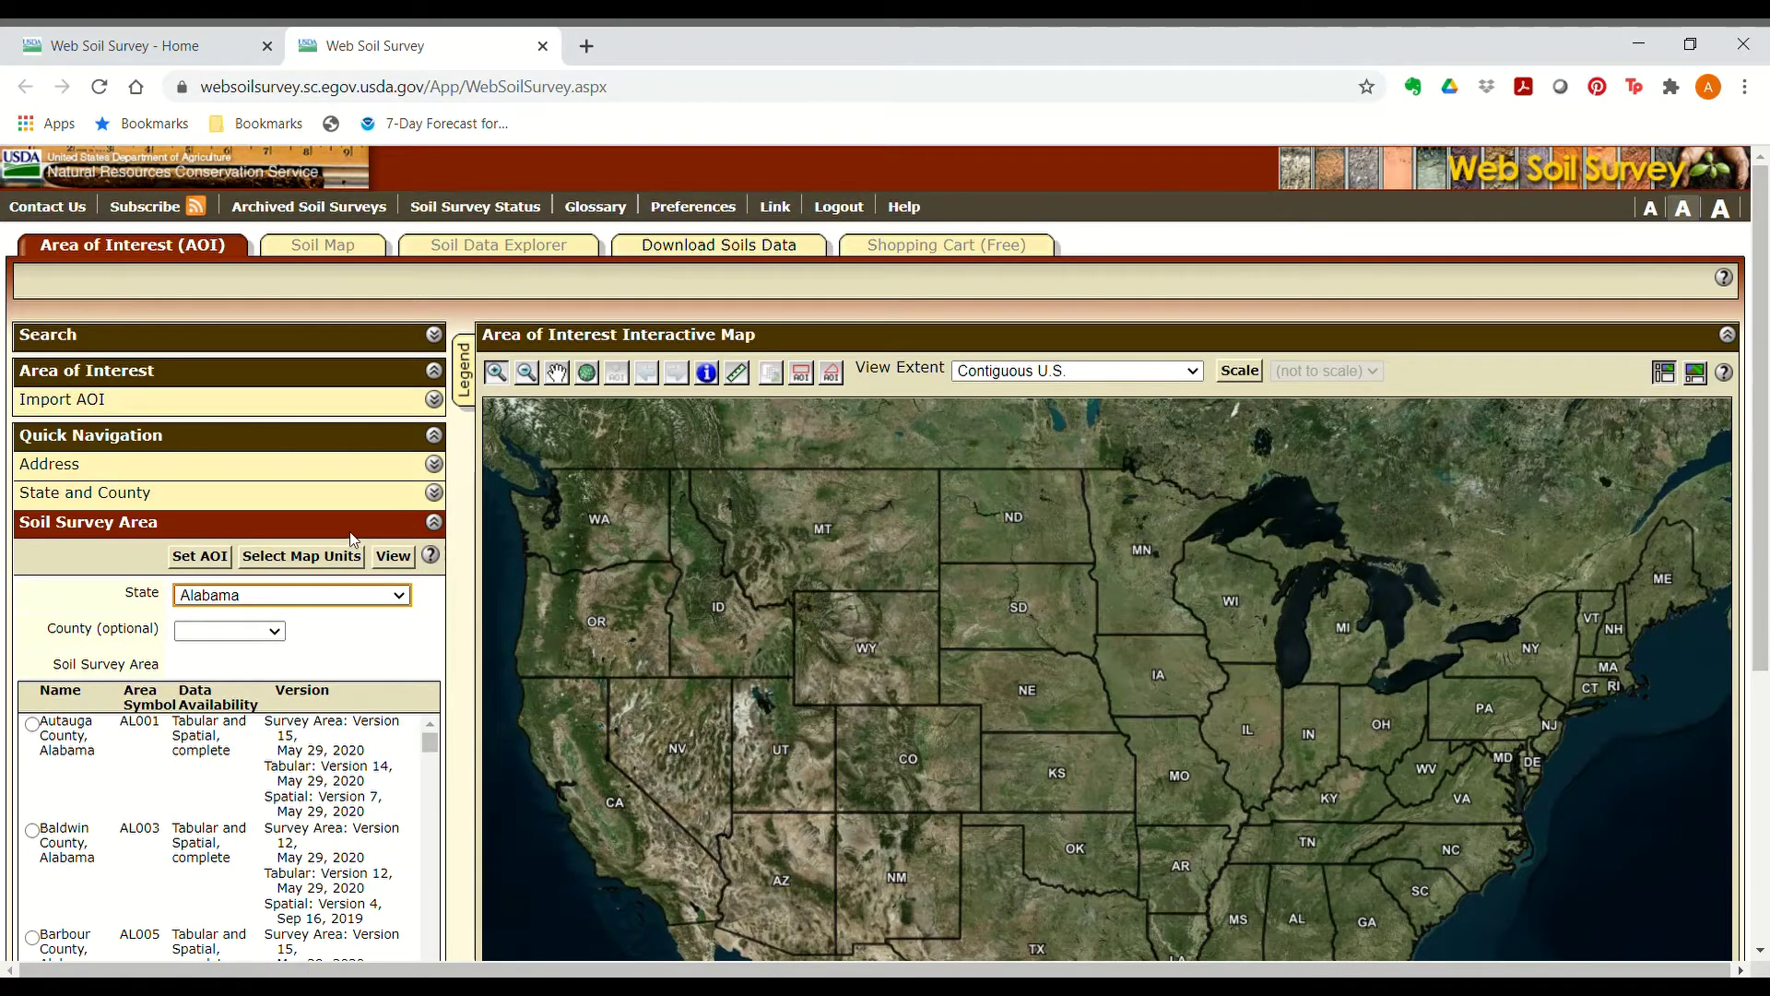
type("mar")
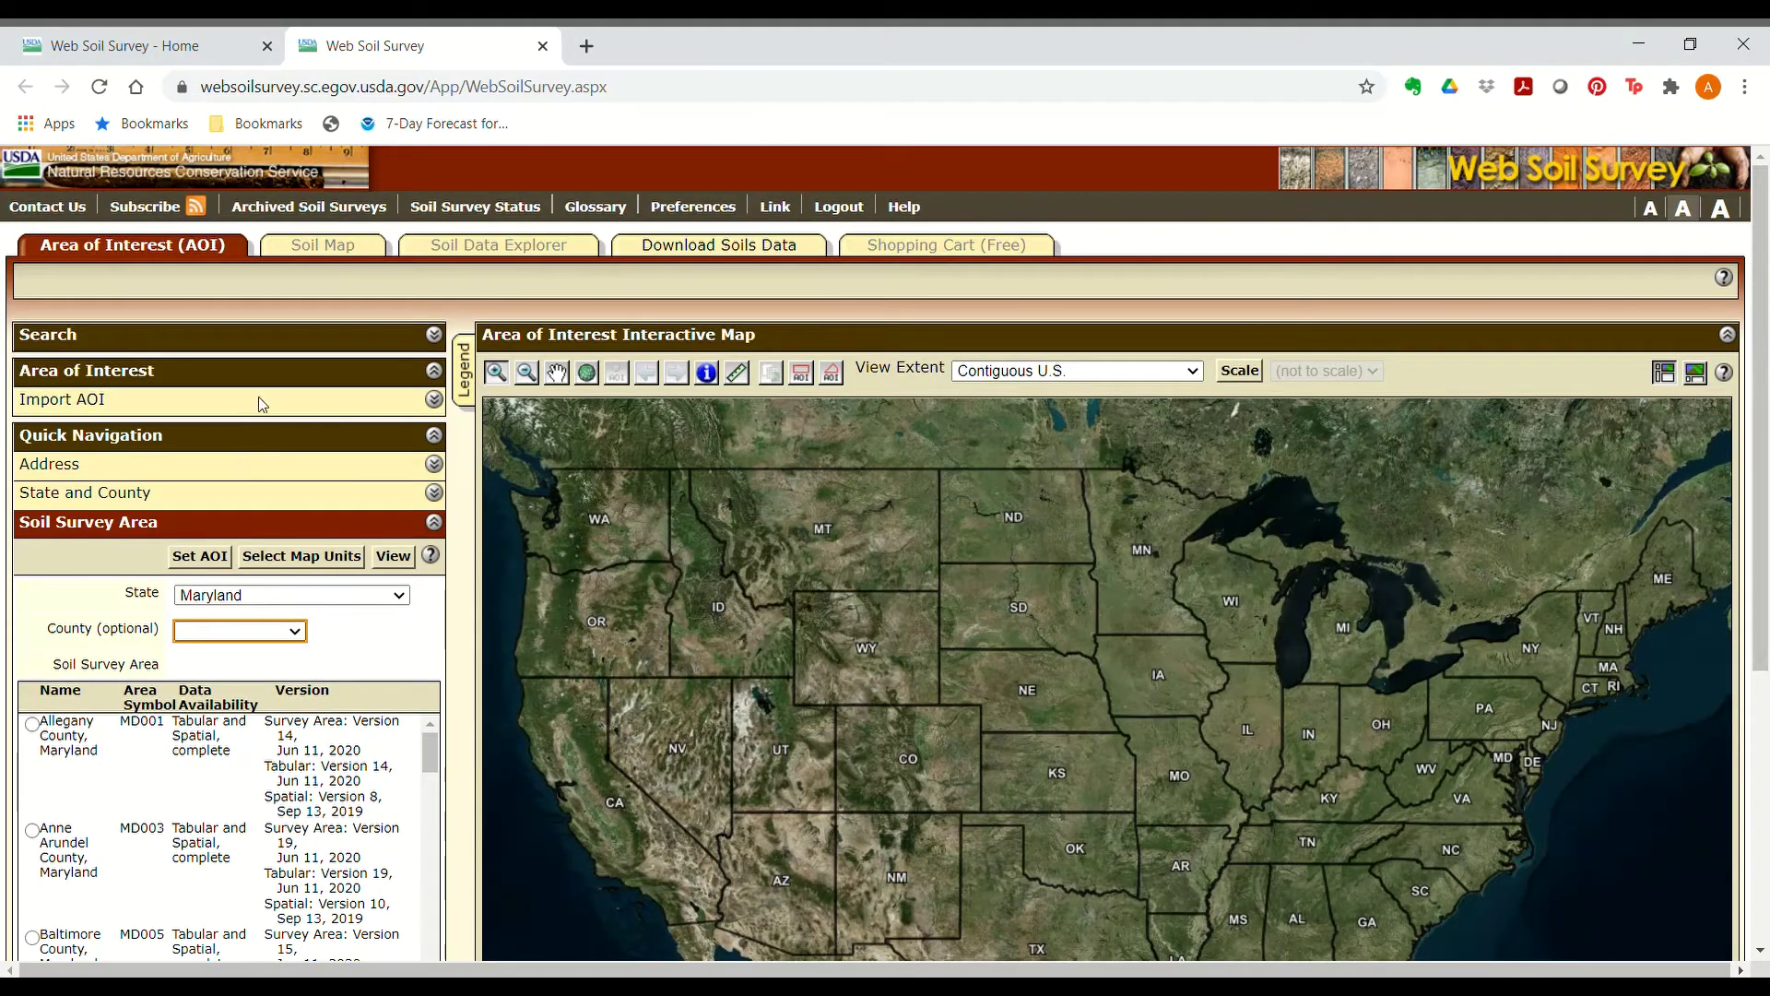
key("Down")
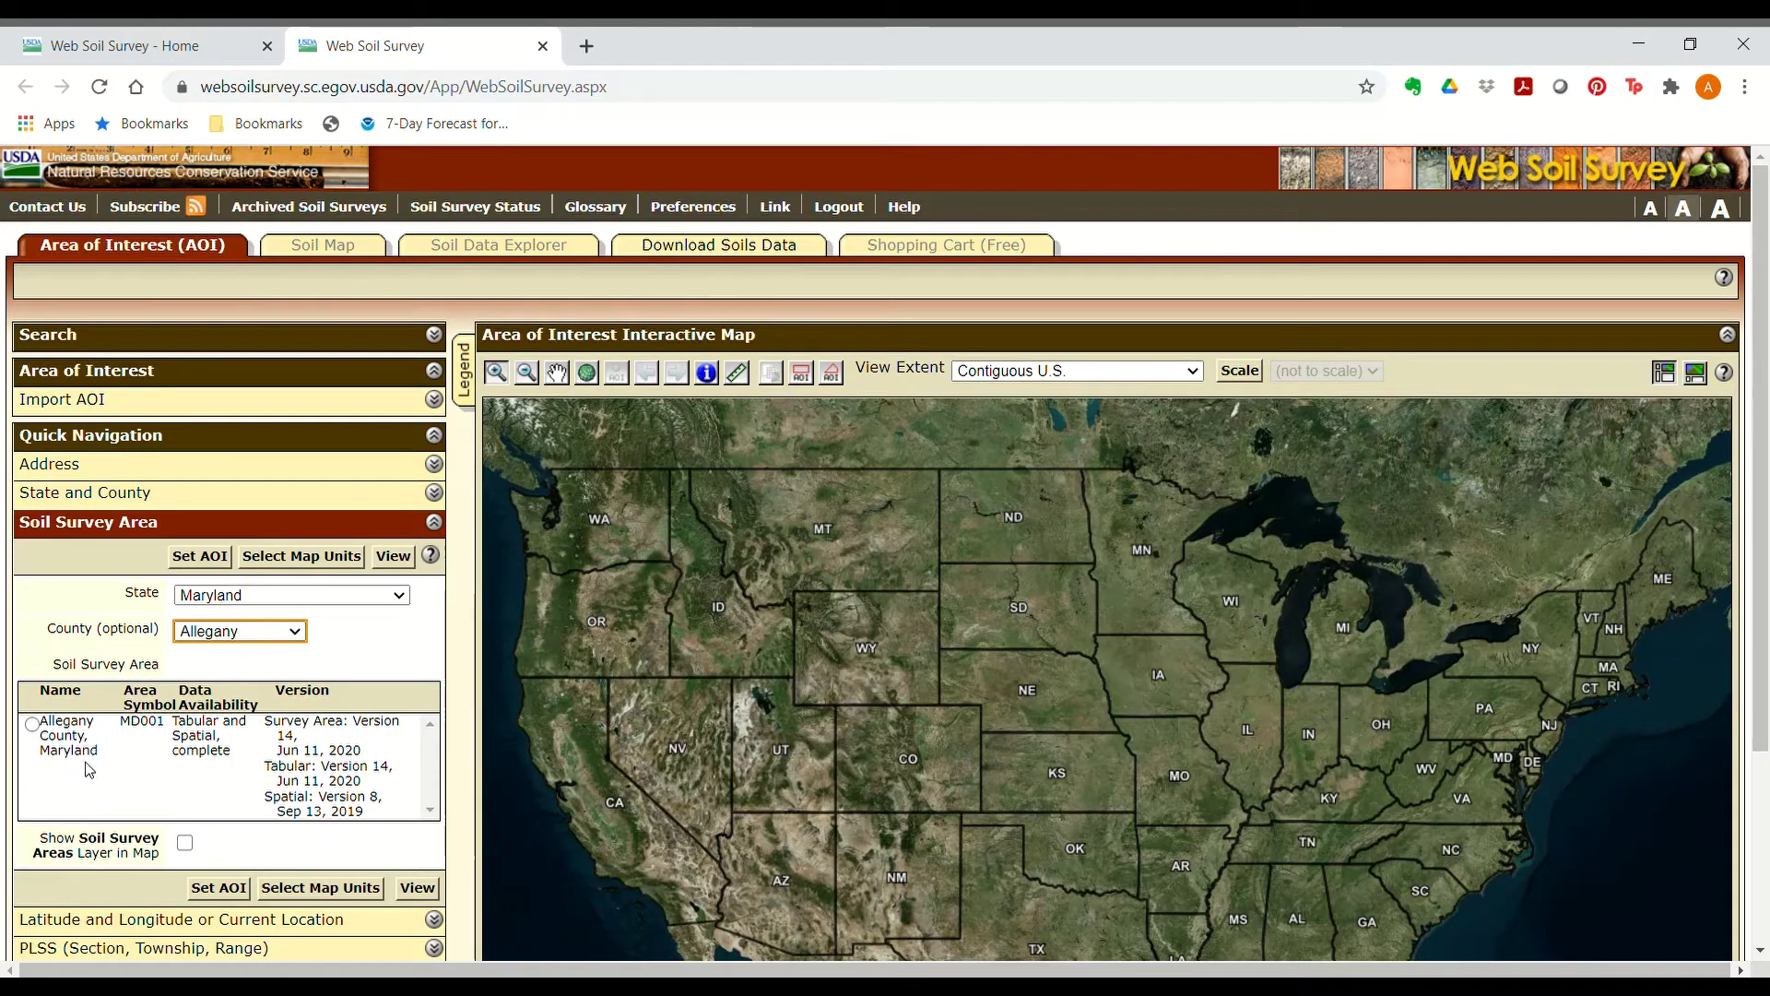
left_click(33, 725)
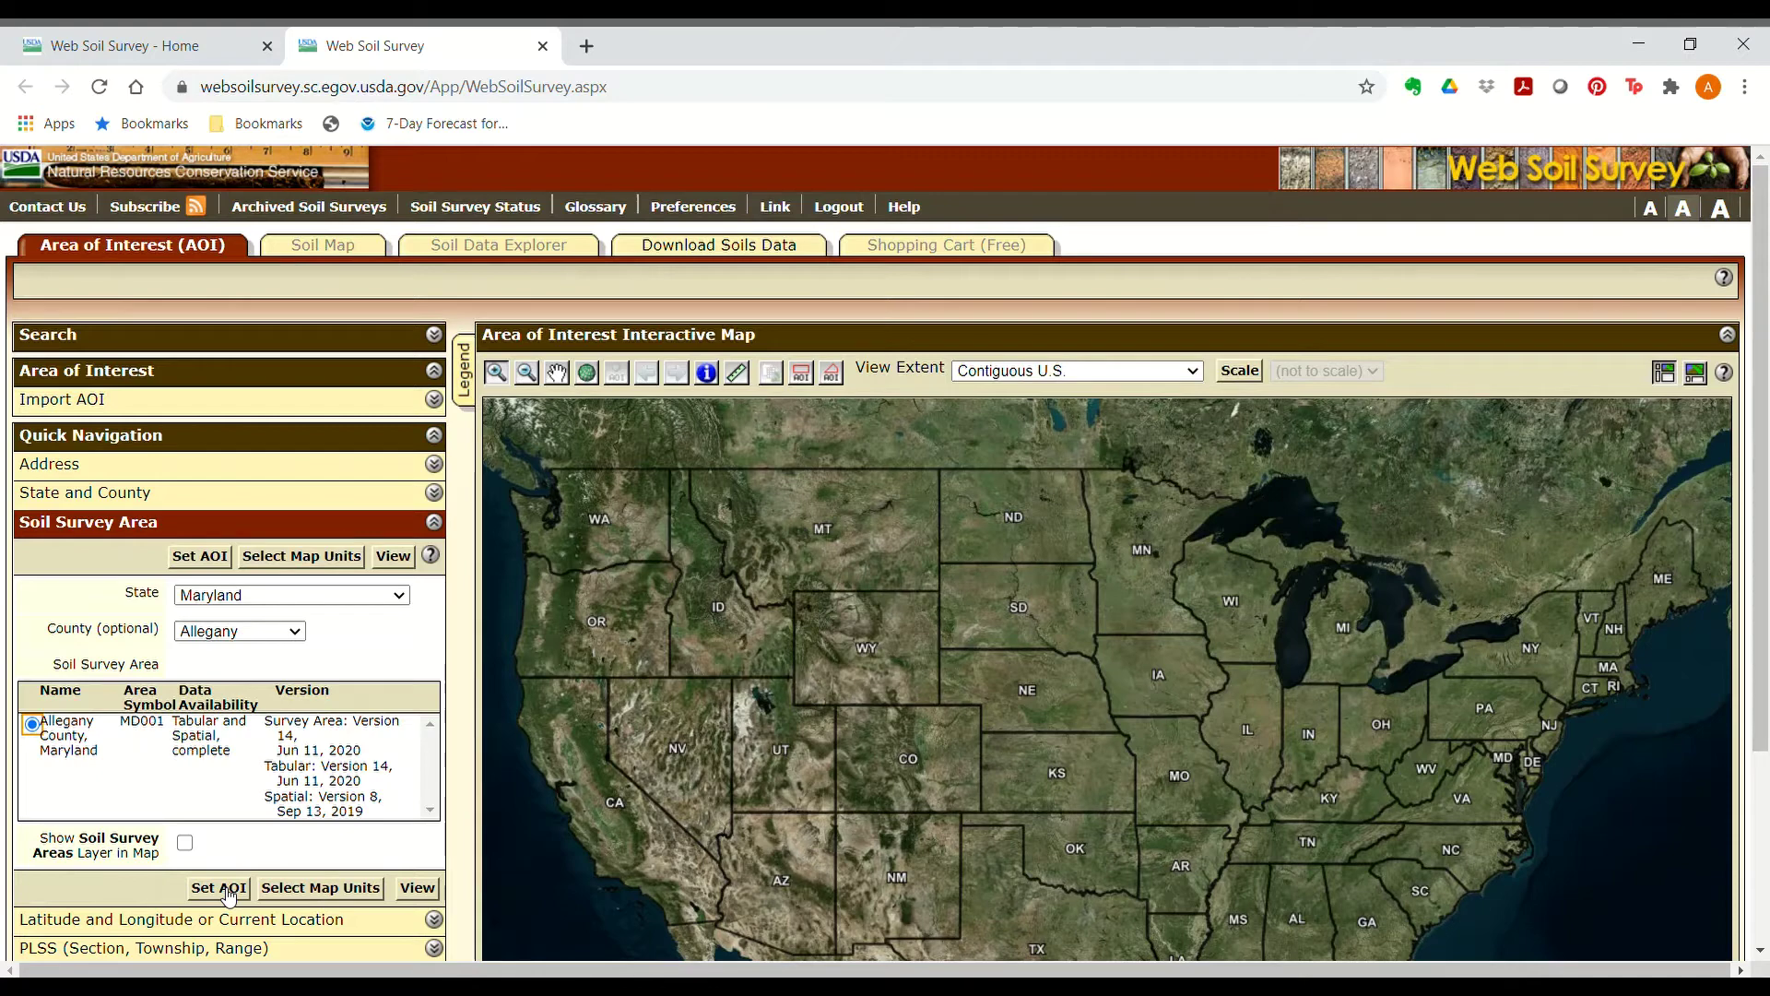
left_click(305, 891)
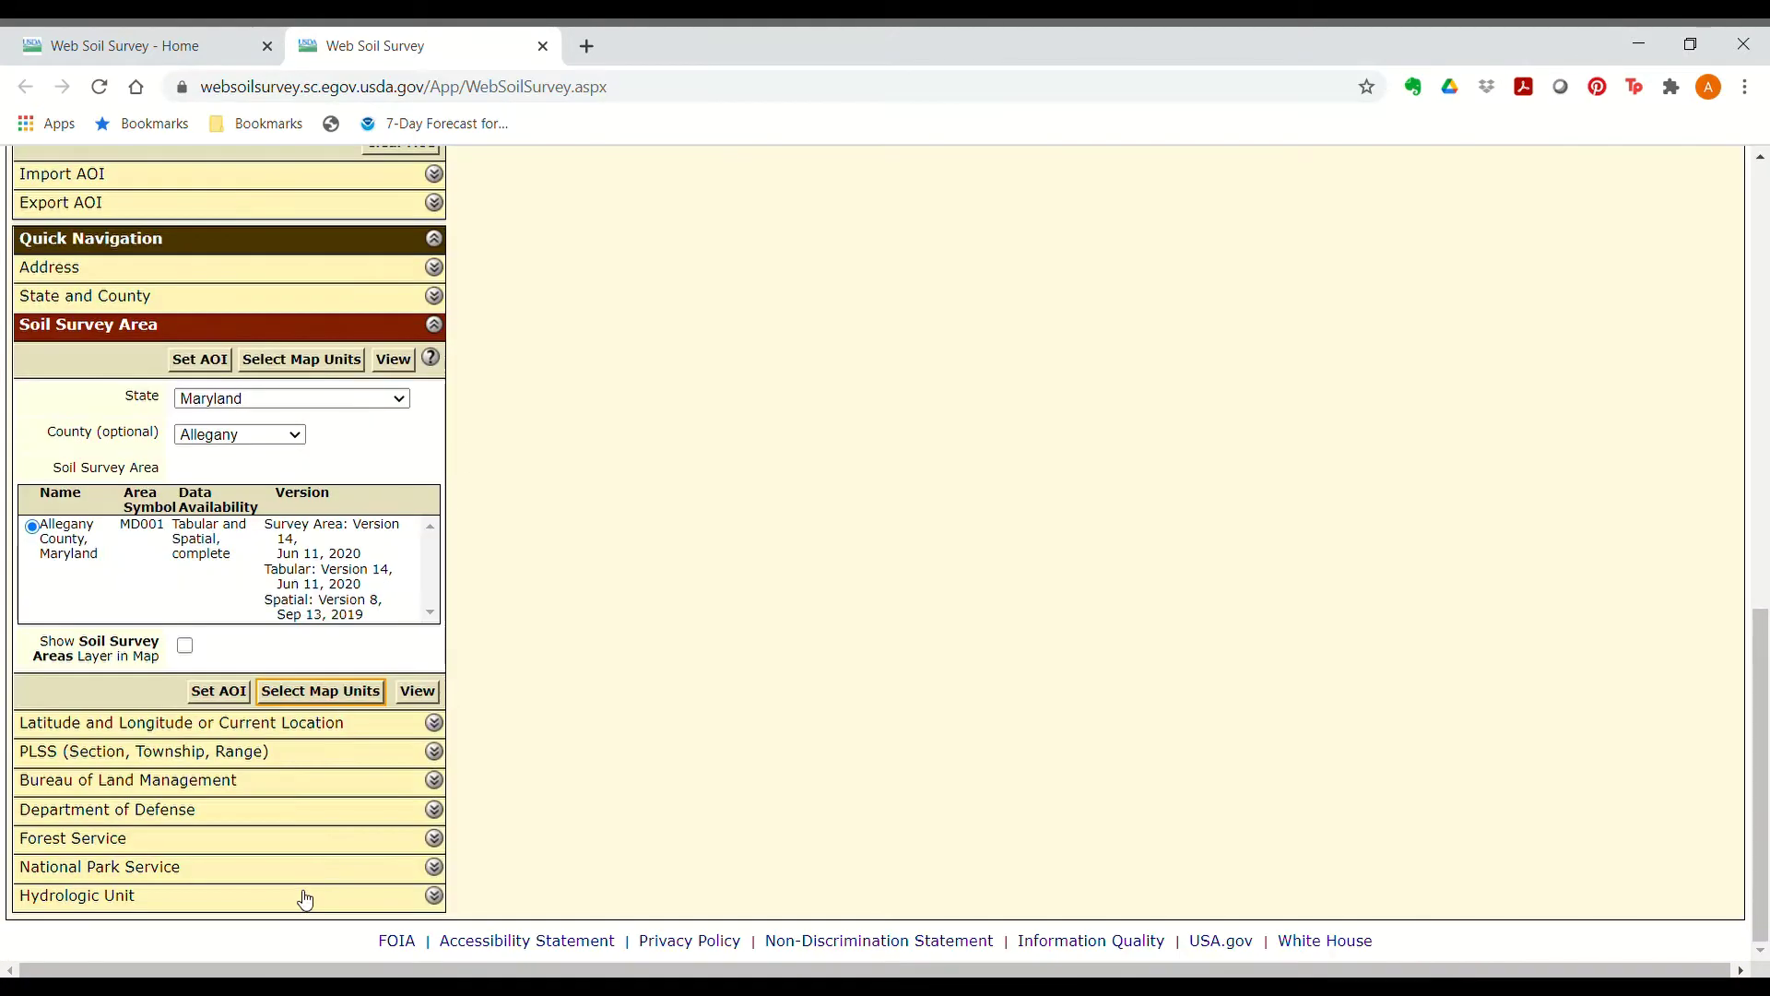
Step: Select the map units AeA (Allegheny loam, 0 to 3 percent slopes) and BuB (Buchanan gravelly loam, 3 to 8 percent slopes)
scroll(368, 784, "up", 5)
scroll(363, 784, "up", 2)
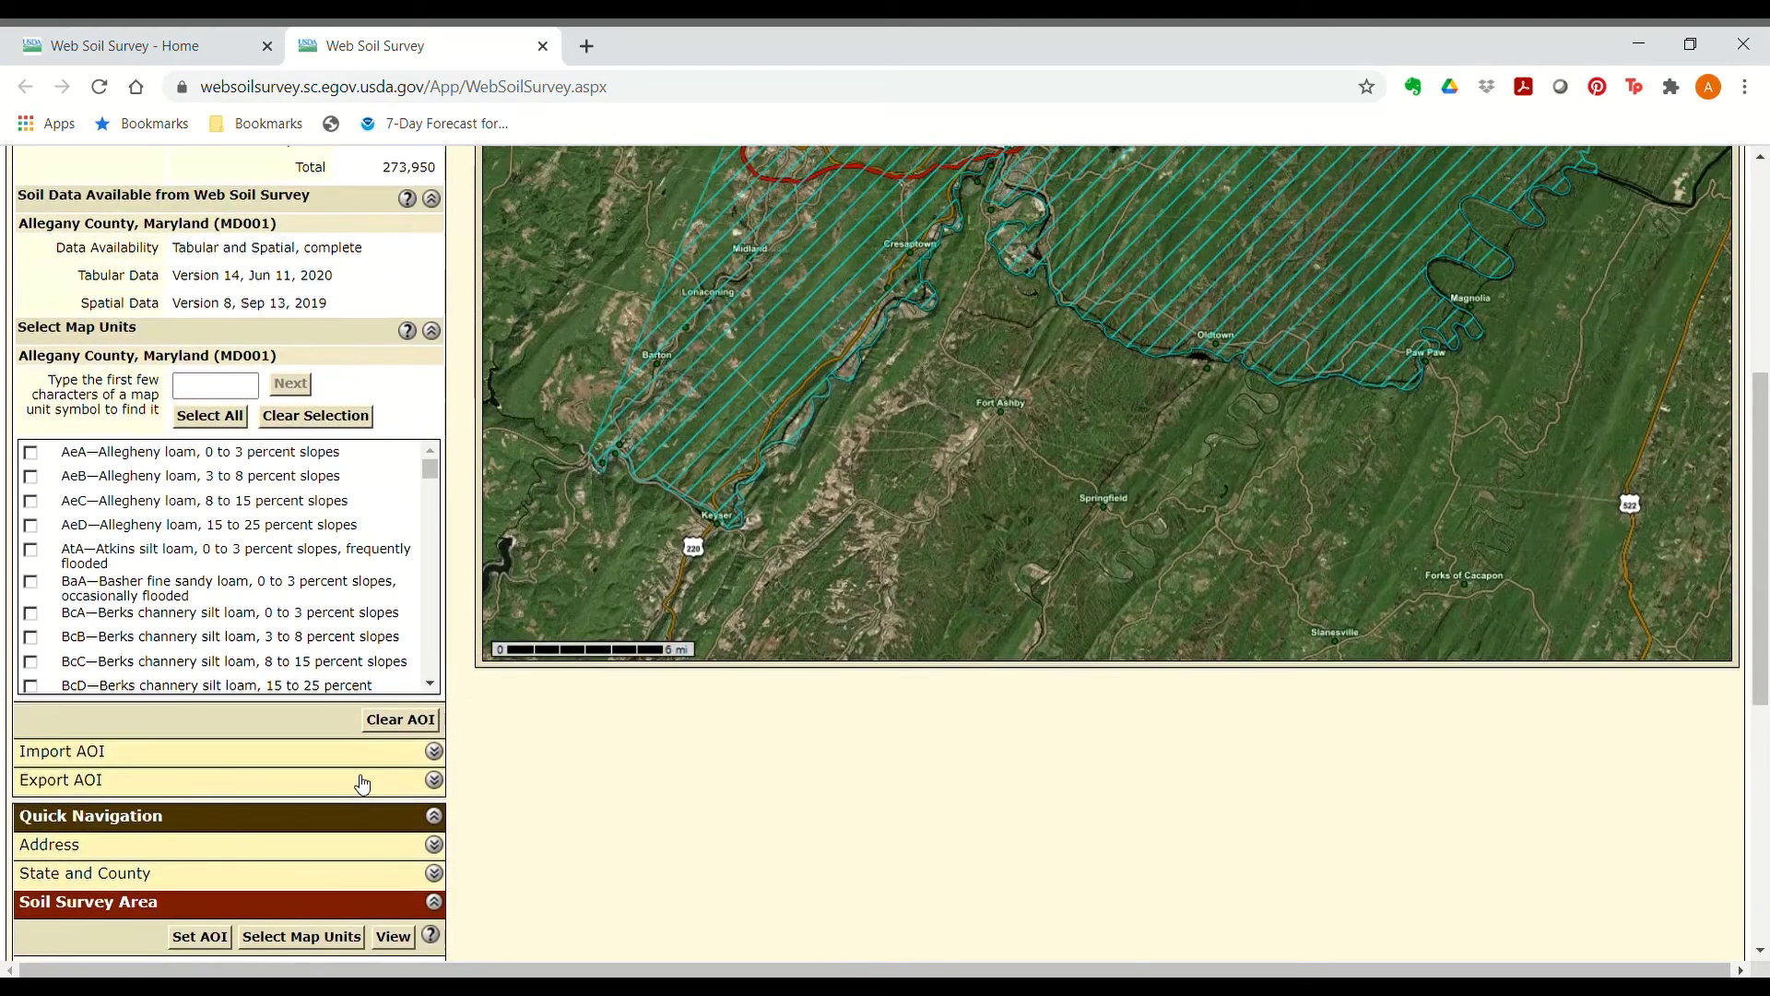
scroll(363, 784, "up", 1)
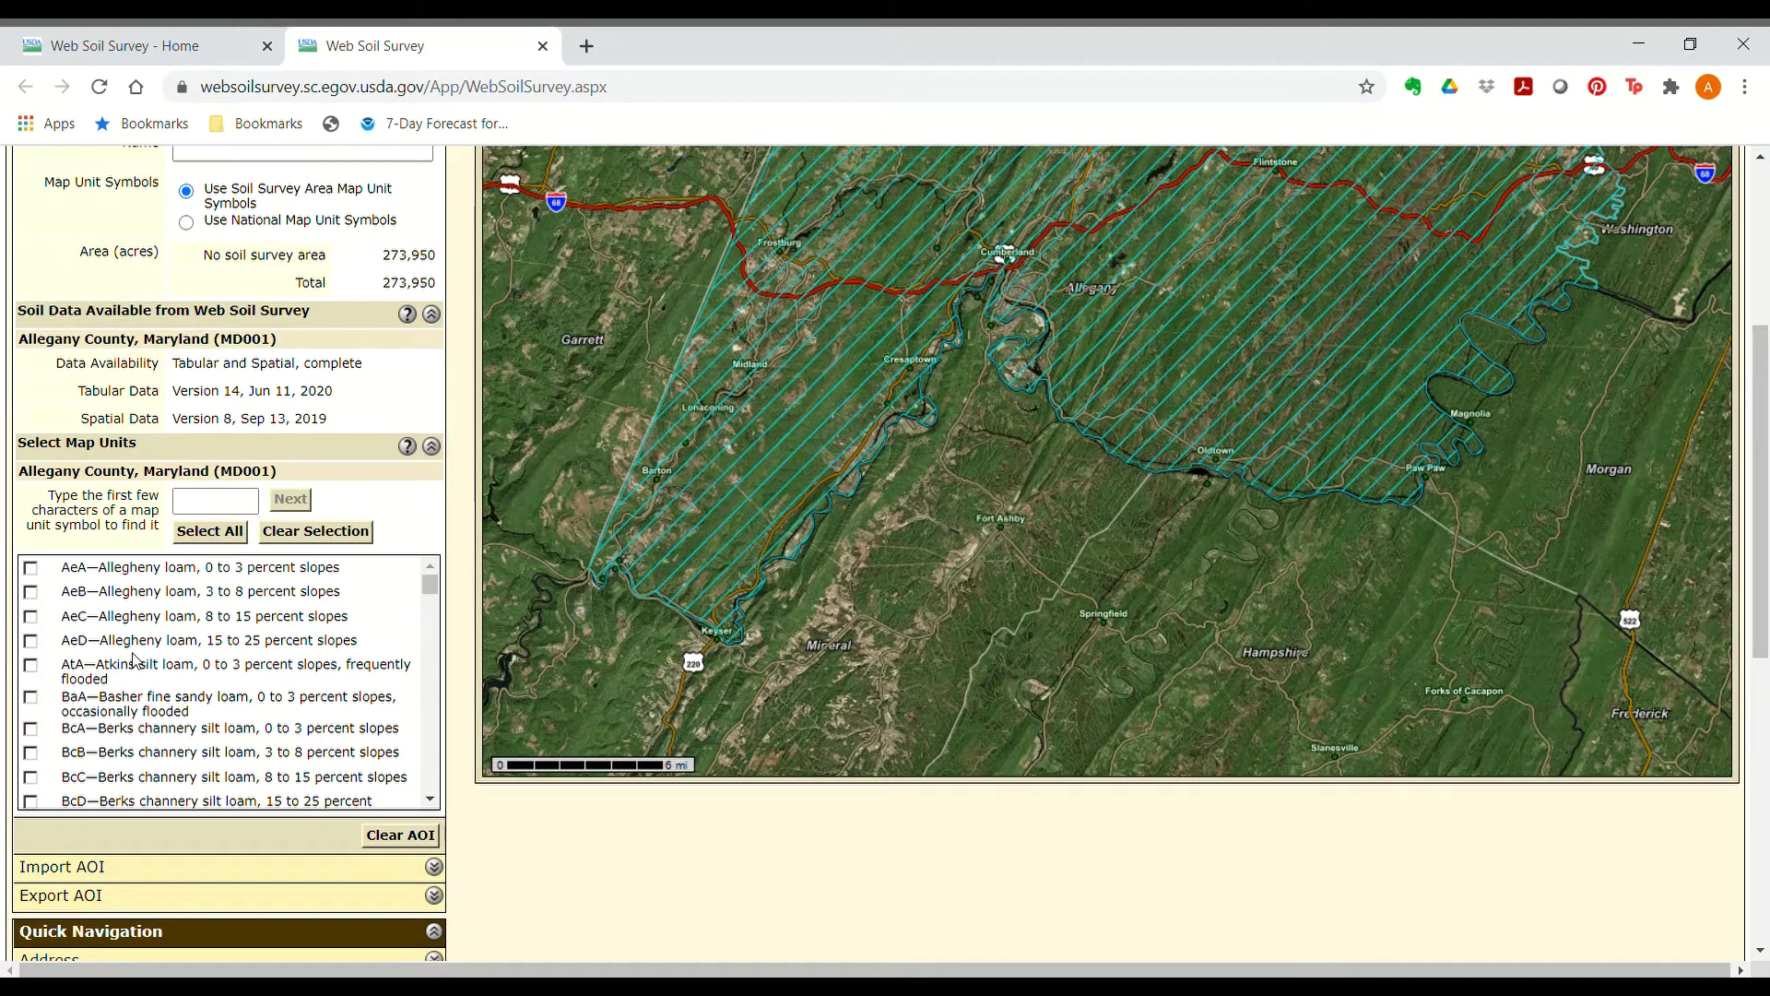
left_click(33, 571)
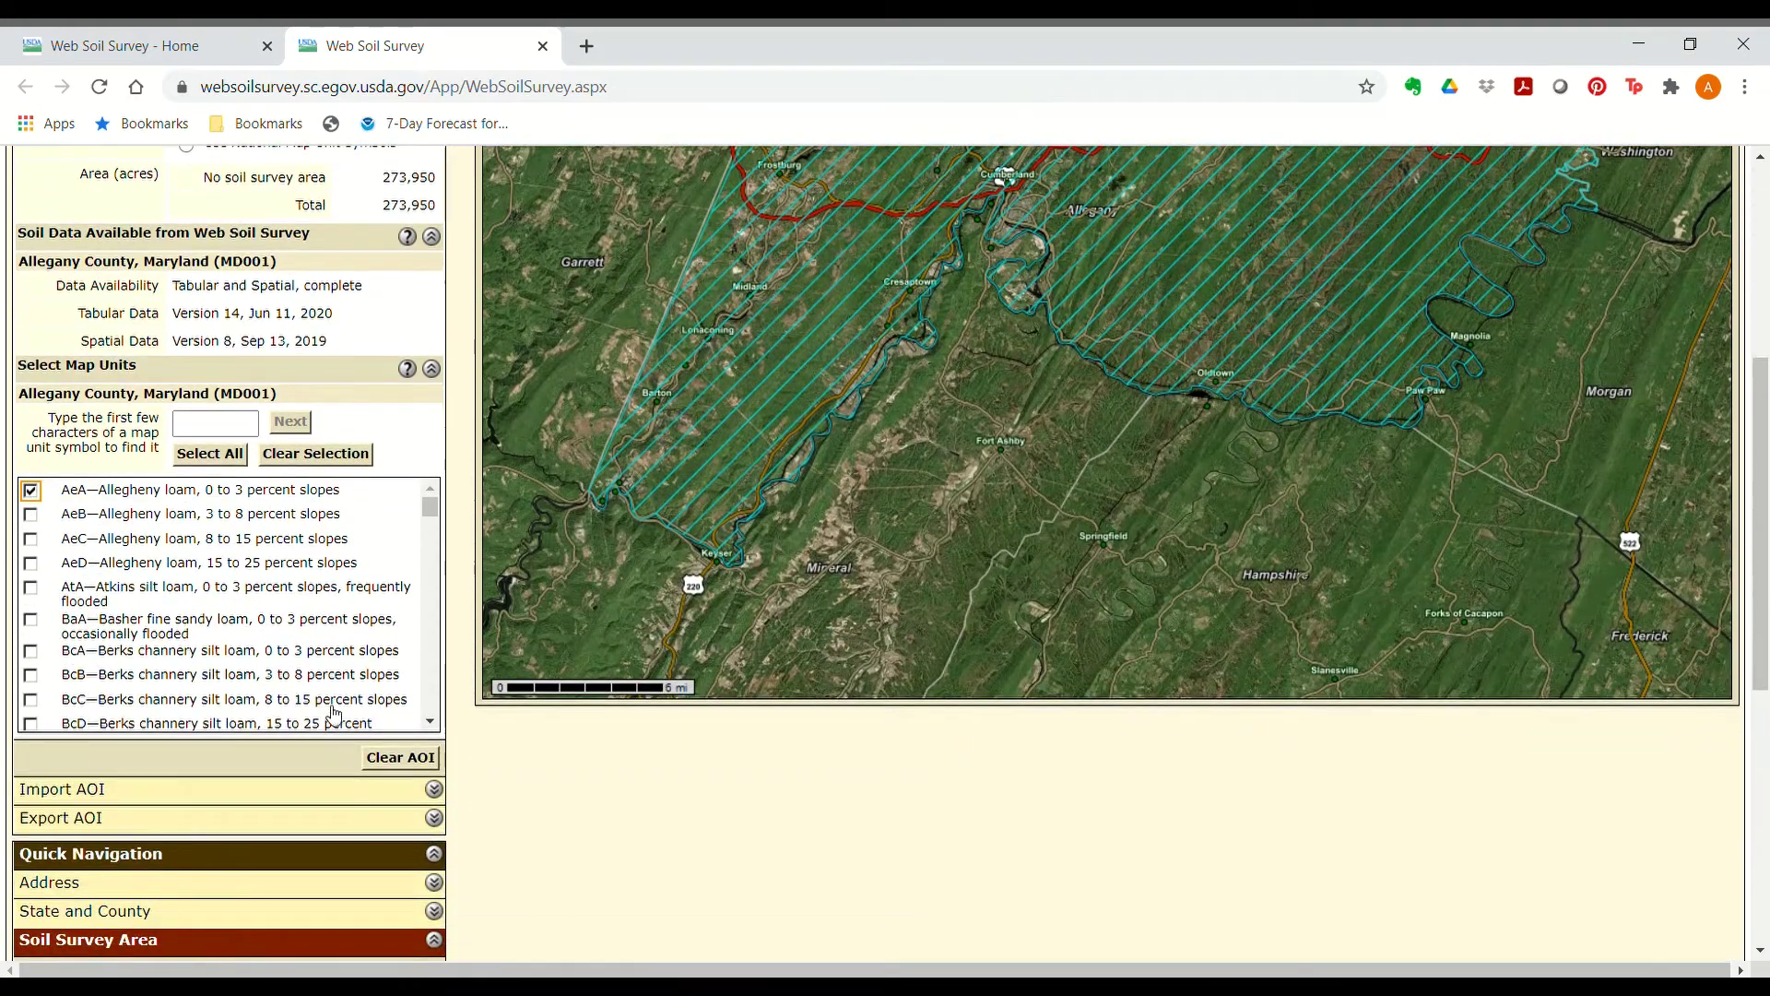
left_click(431, 721)
scroll(438, 728, "down", 5)
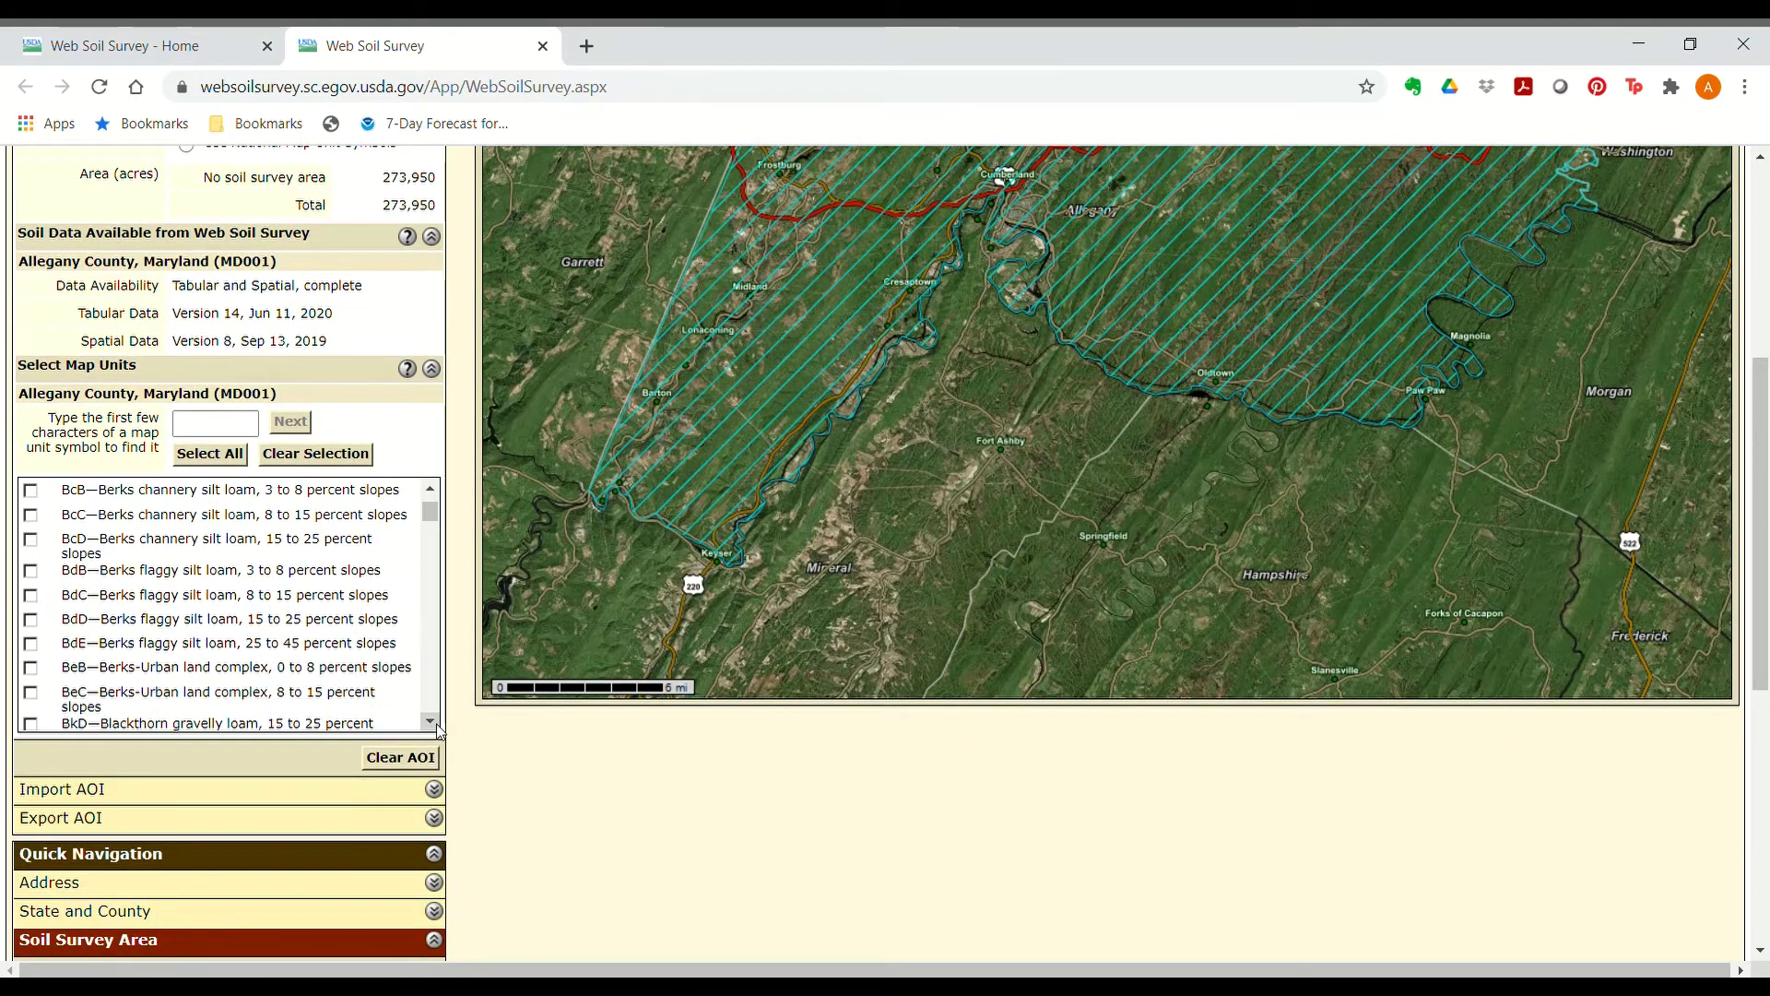
scroll(439, 730, "down", 4)
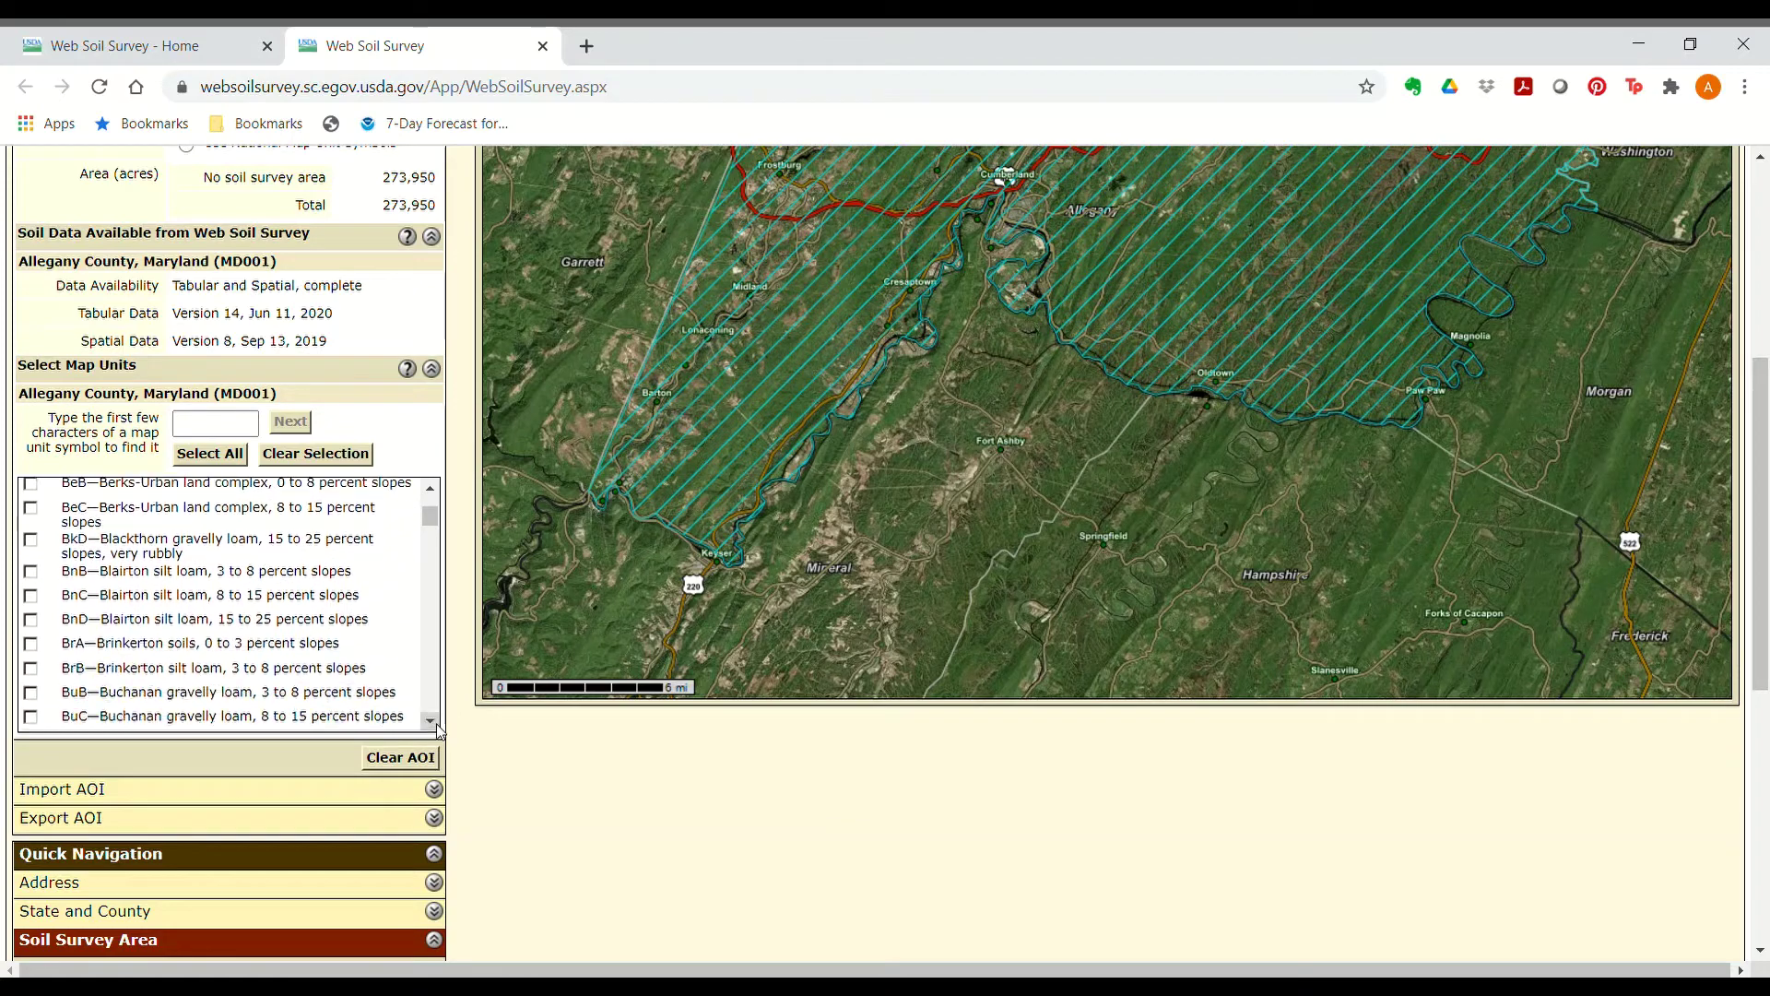
left_click(30, 646)
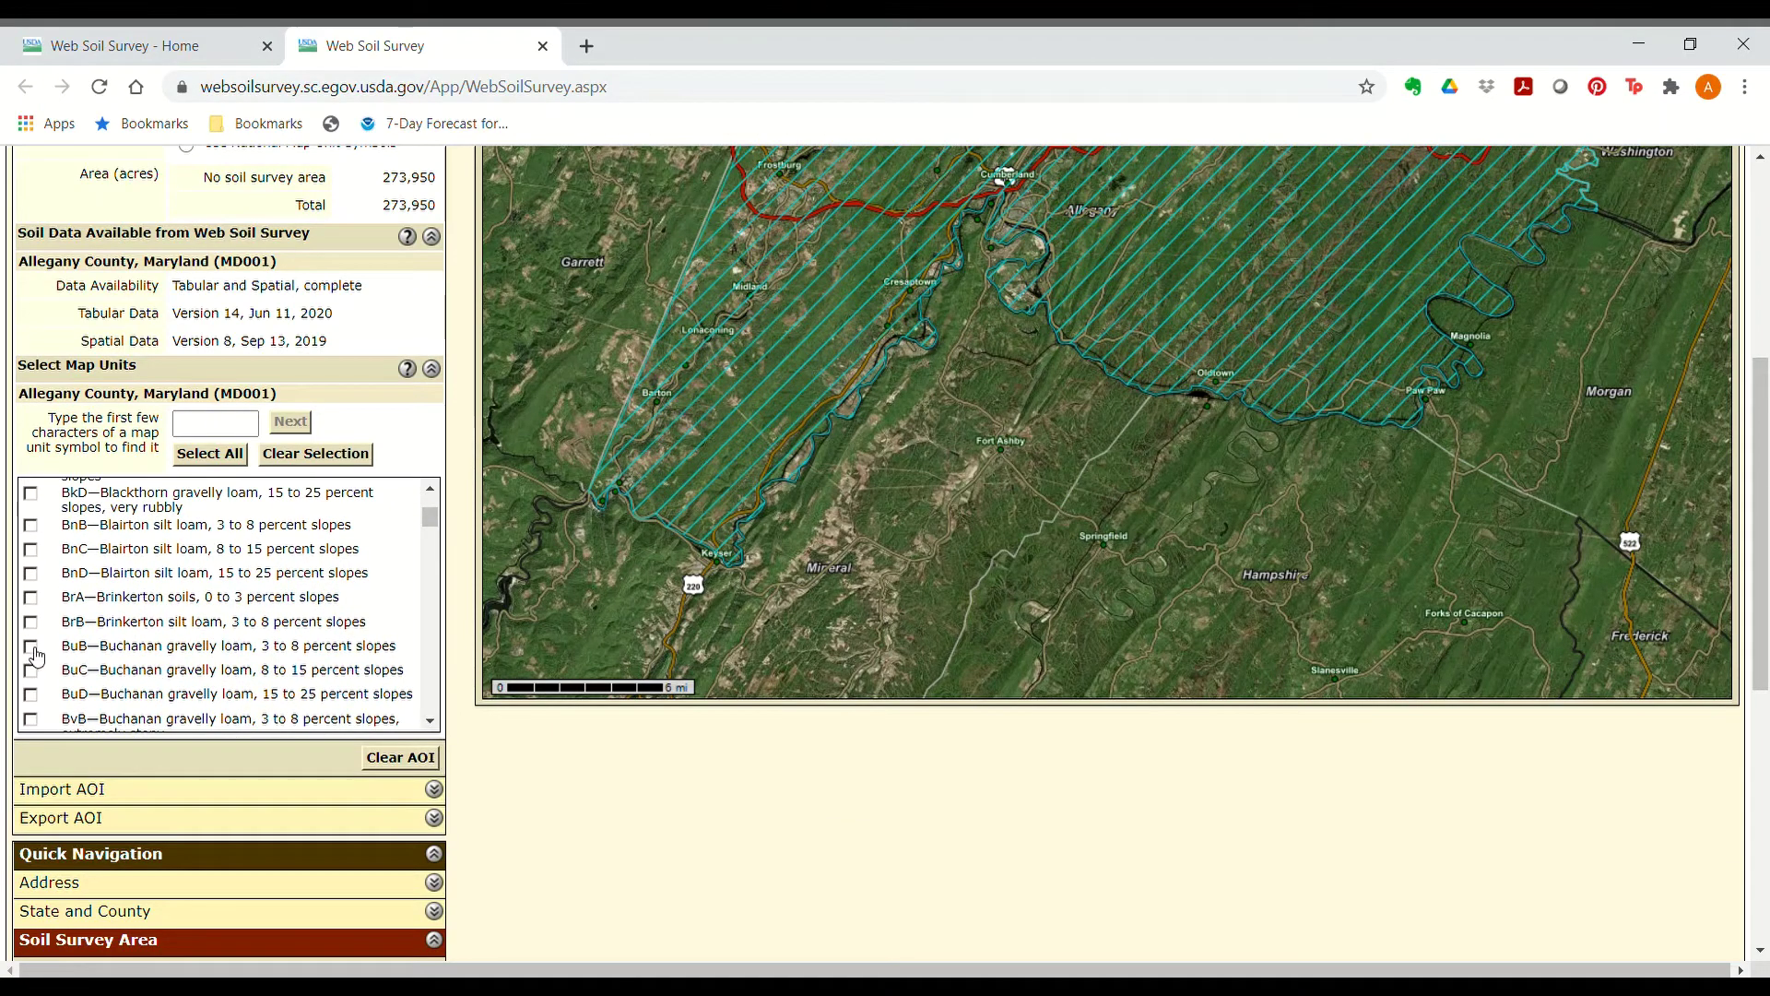
Step: Find the map unit by its symbol EkC and add Elliber extremely gravelly loam, 8 to 15 percent slopes, to the selection
scroll(30, 645, "down", 1)
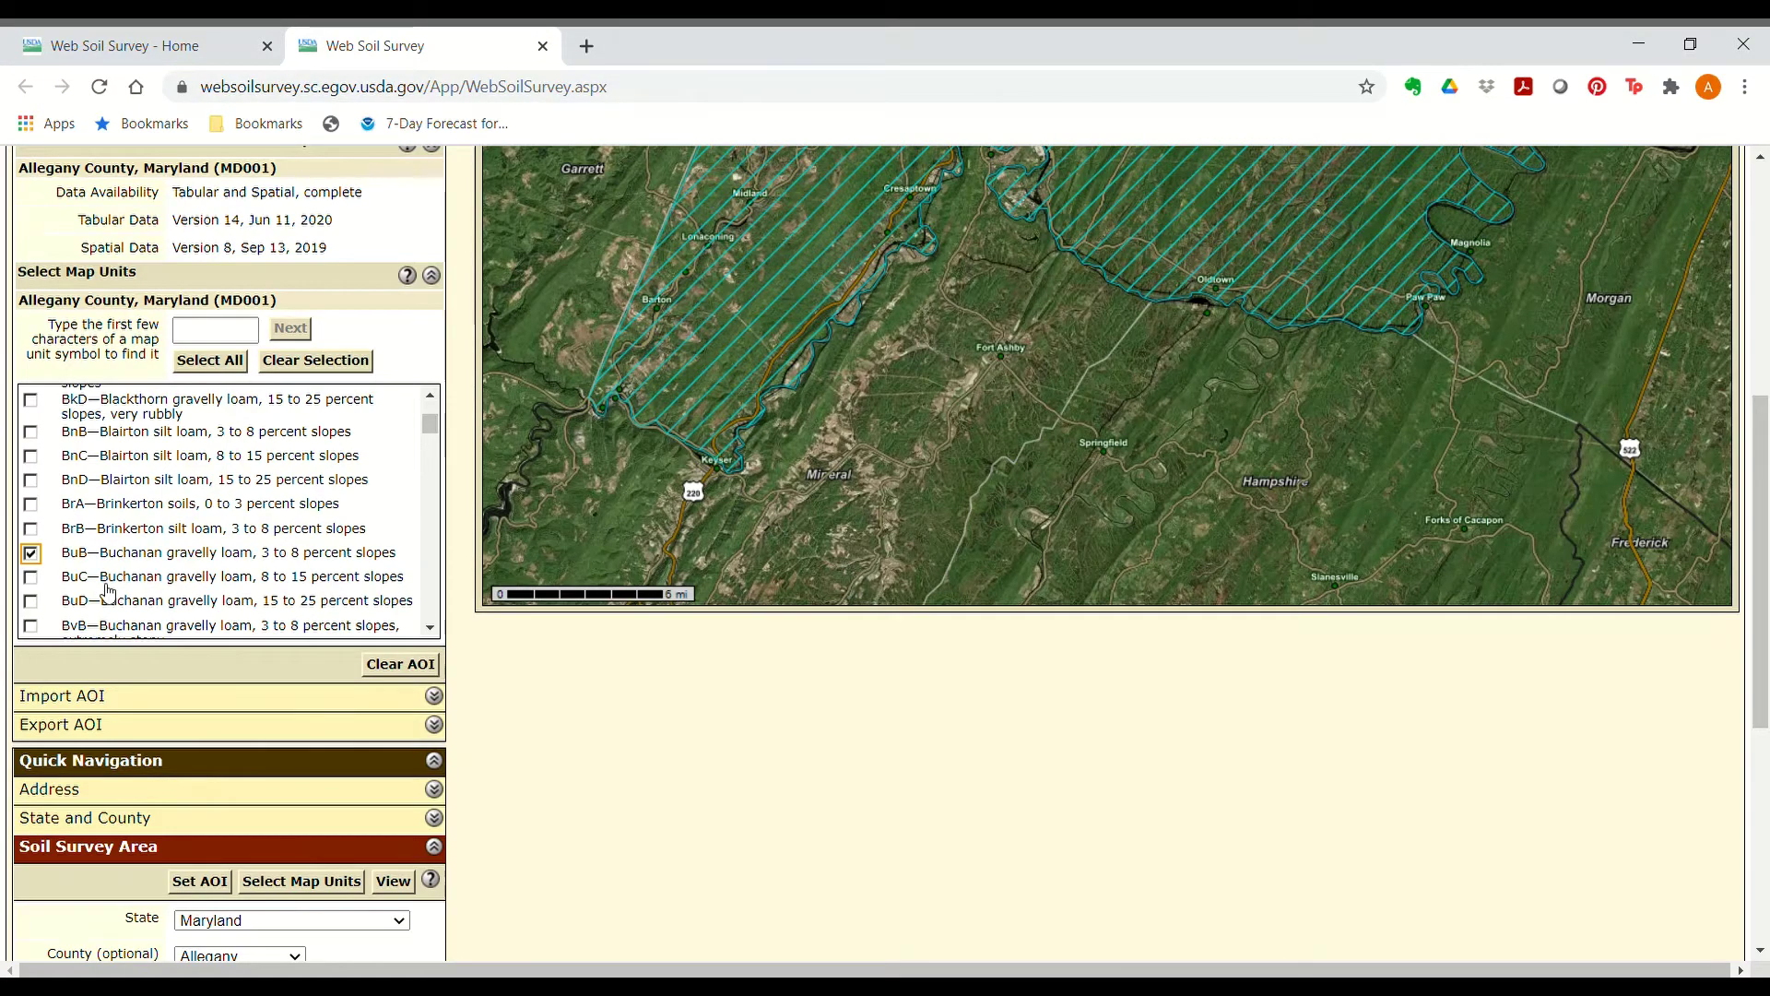
left_click(209, 336)
type("EkC")
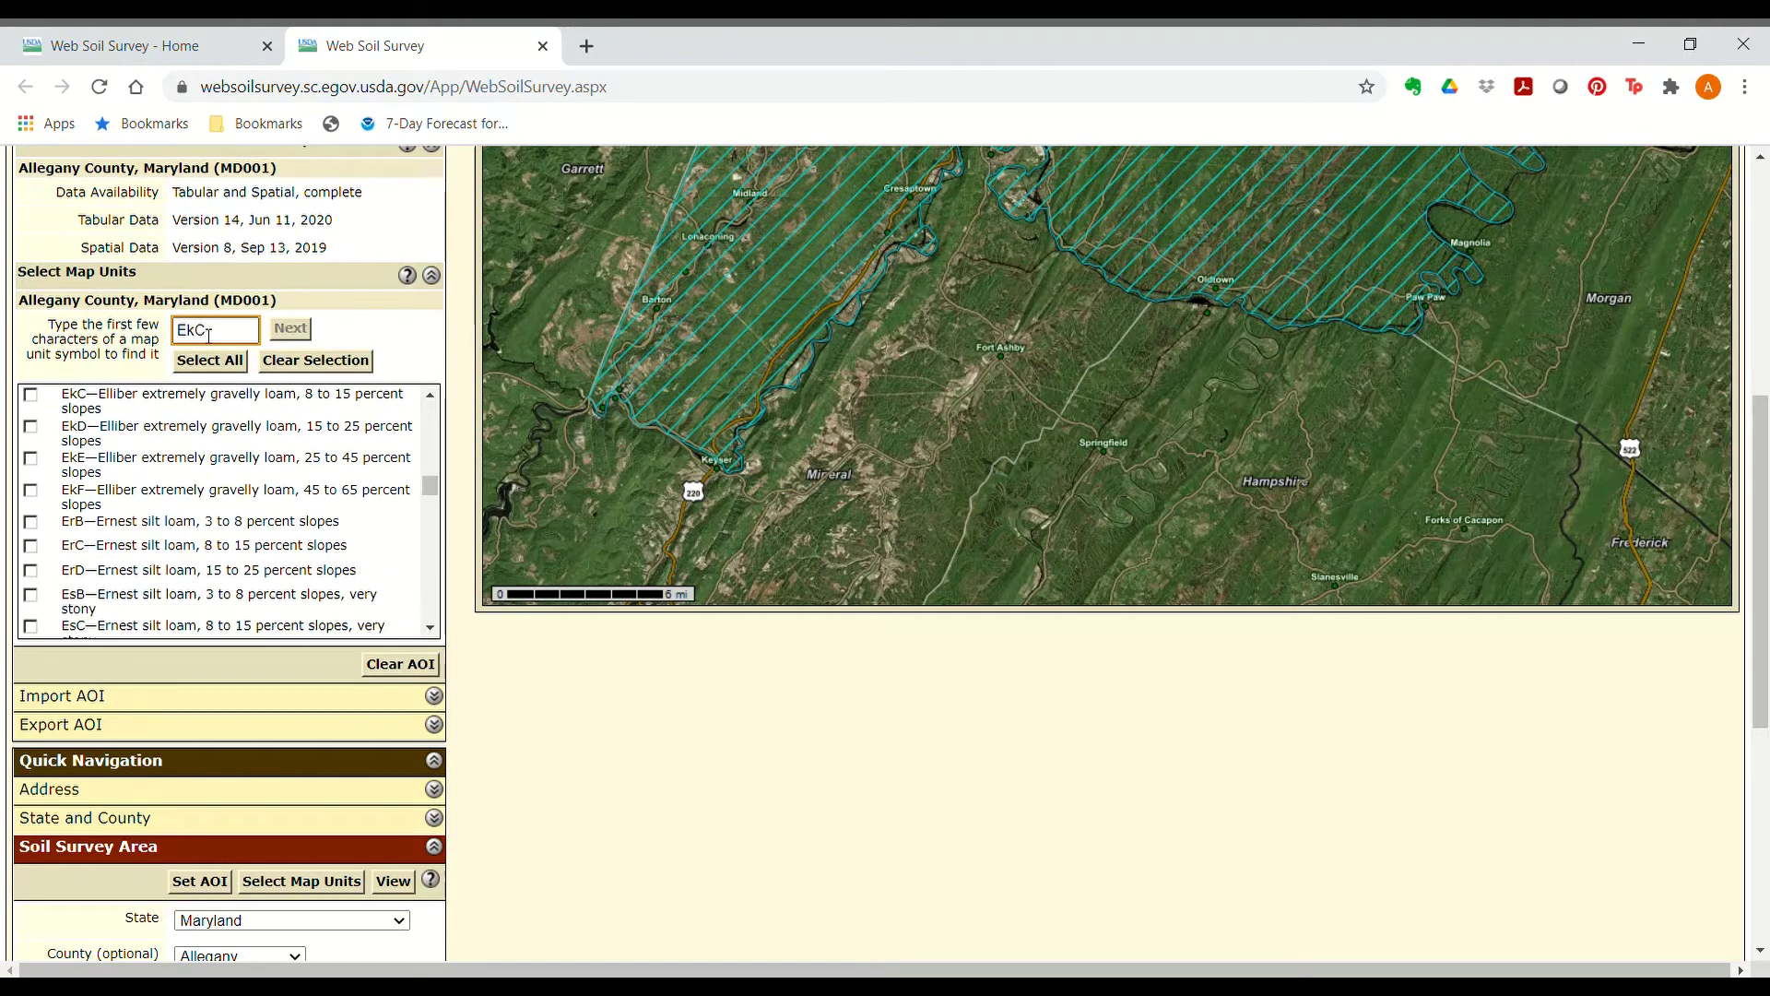
left_click(30, 395)
scroll(31, 395, "up", 6)
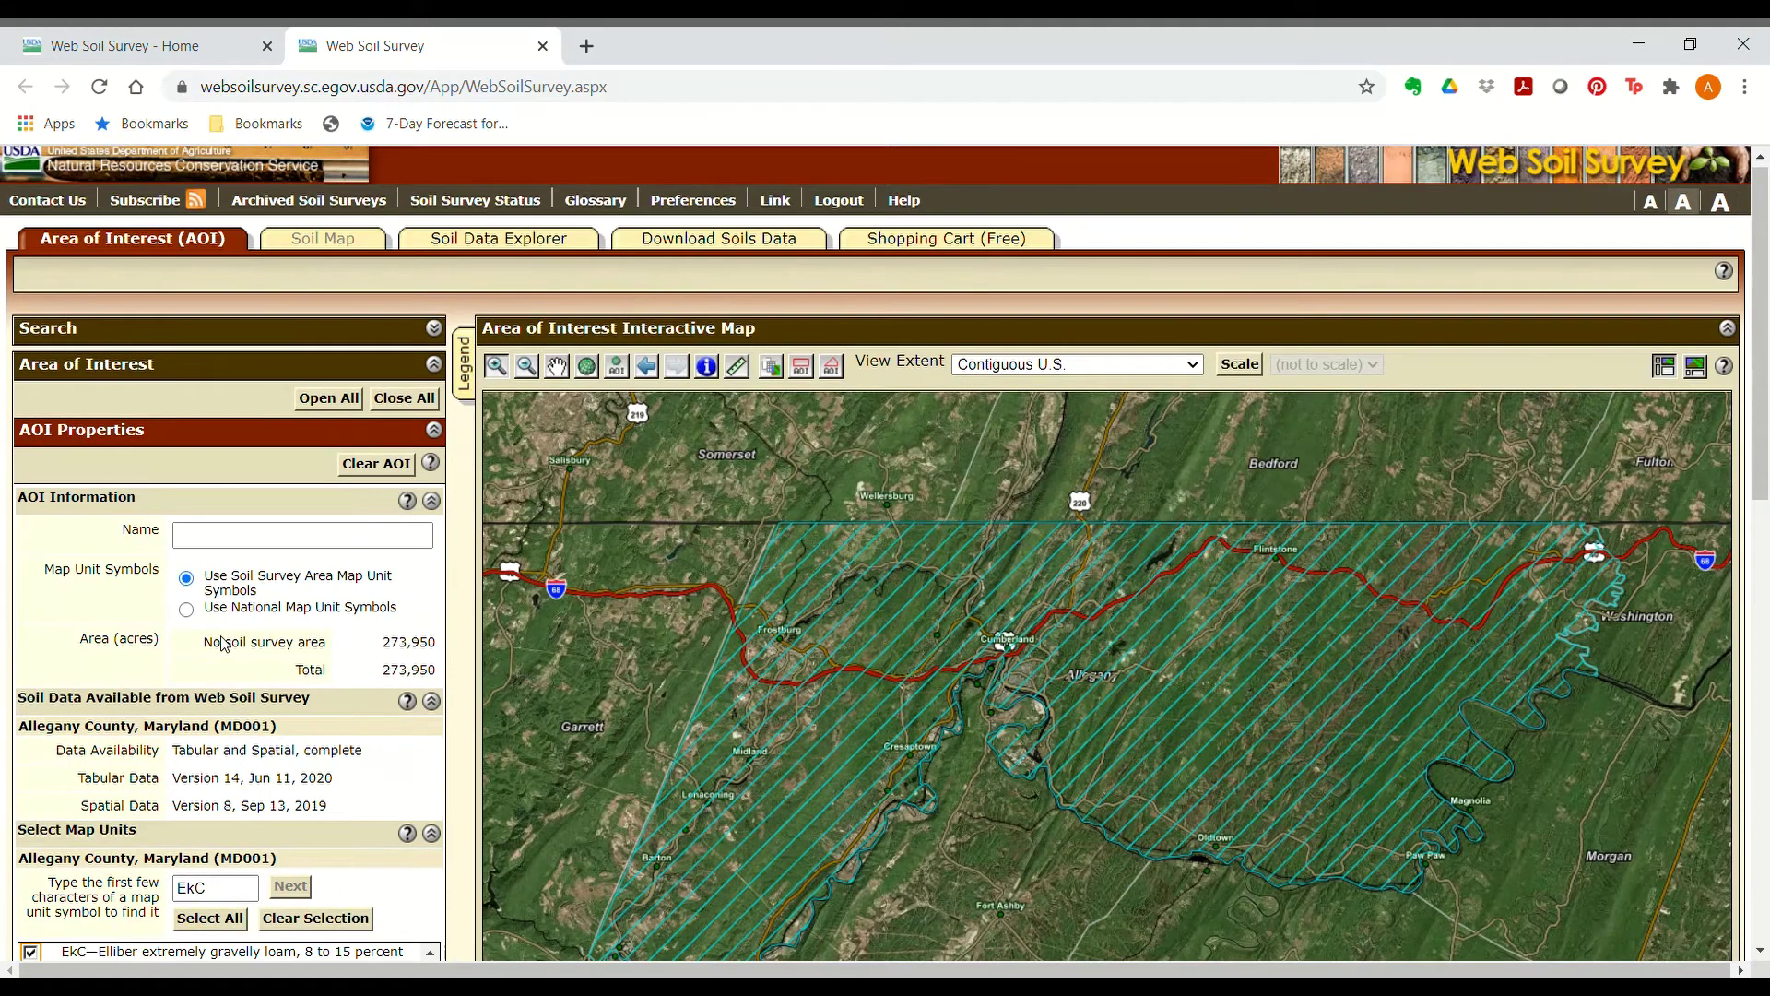
Step: Find the map unit by its symbol LnA and add Lindside silt loam, 0 to 3 percent slopes, to the selection
scroll(221, 642, "down", 4)
double_click(182, 547)
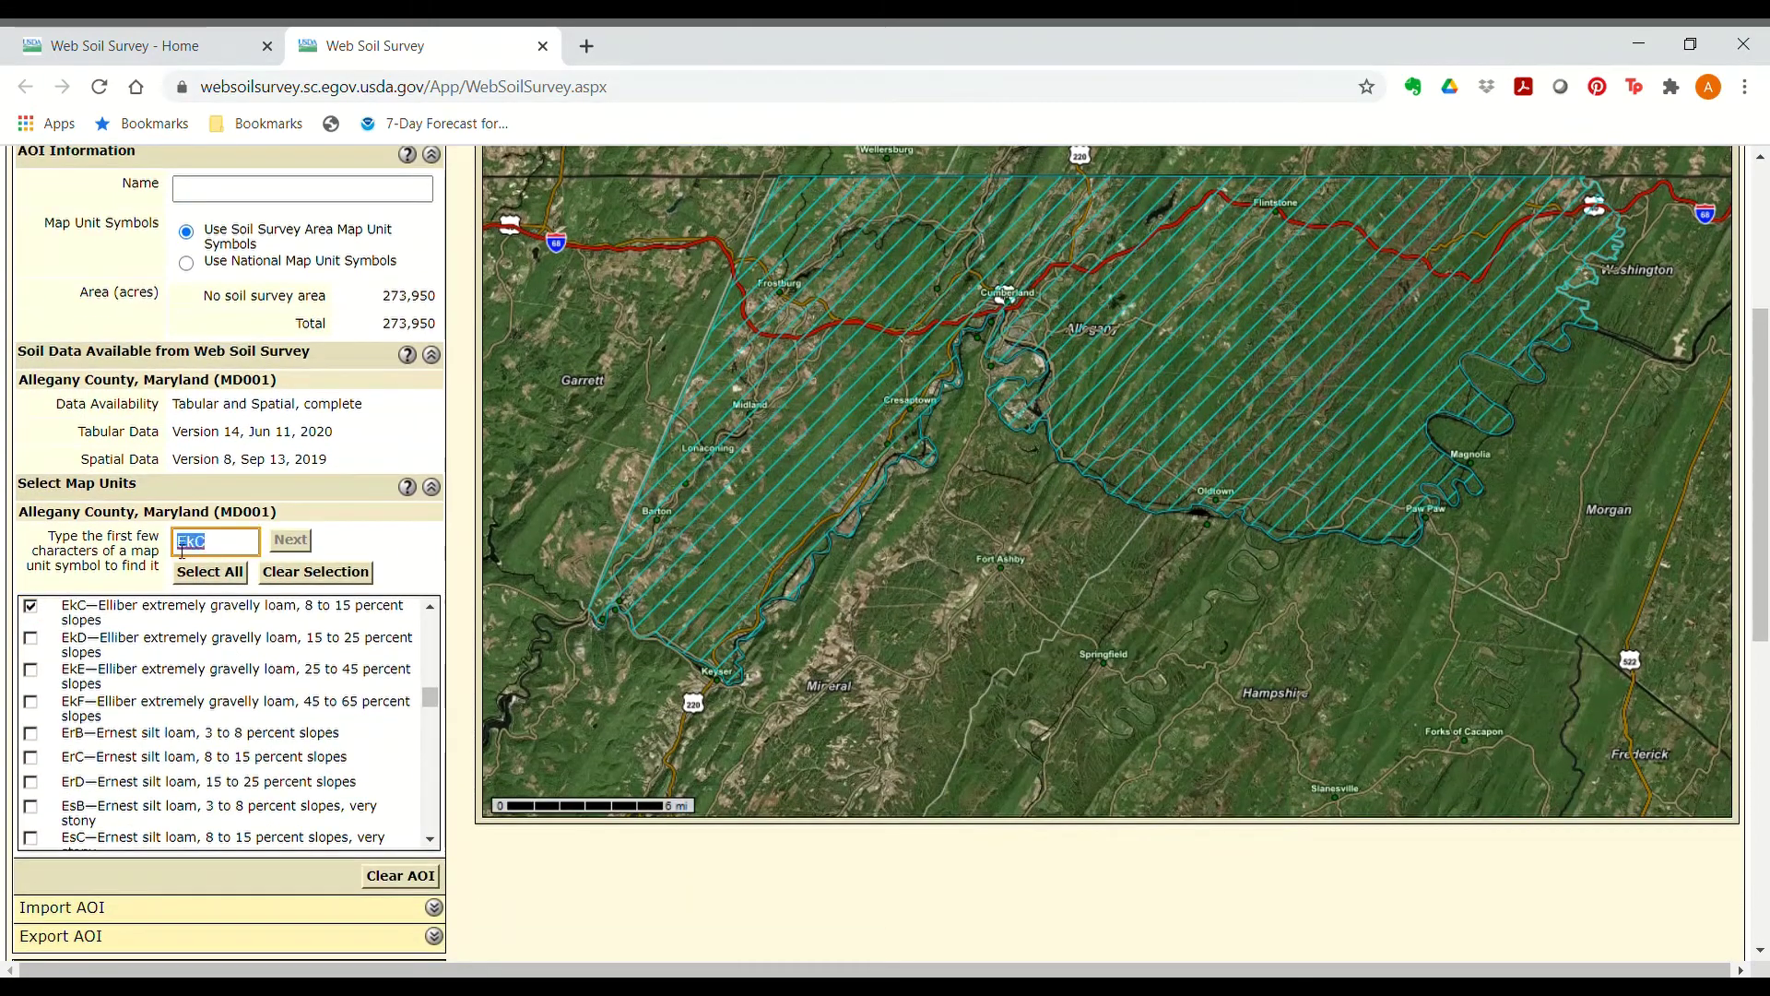
type("LnA")
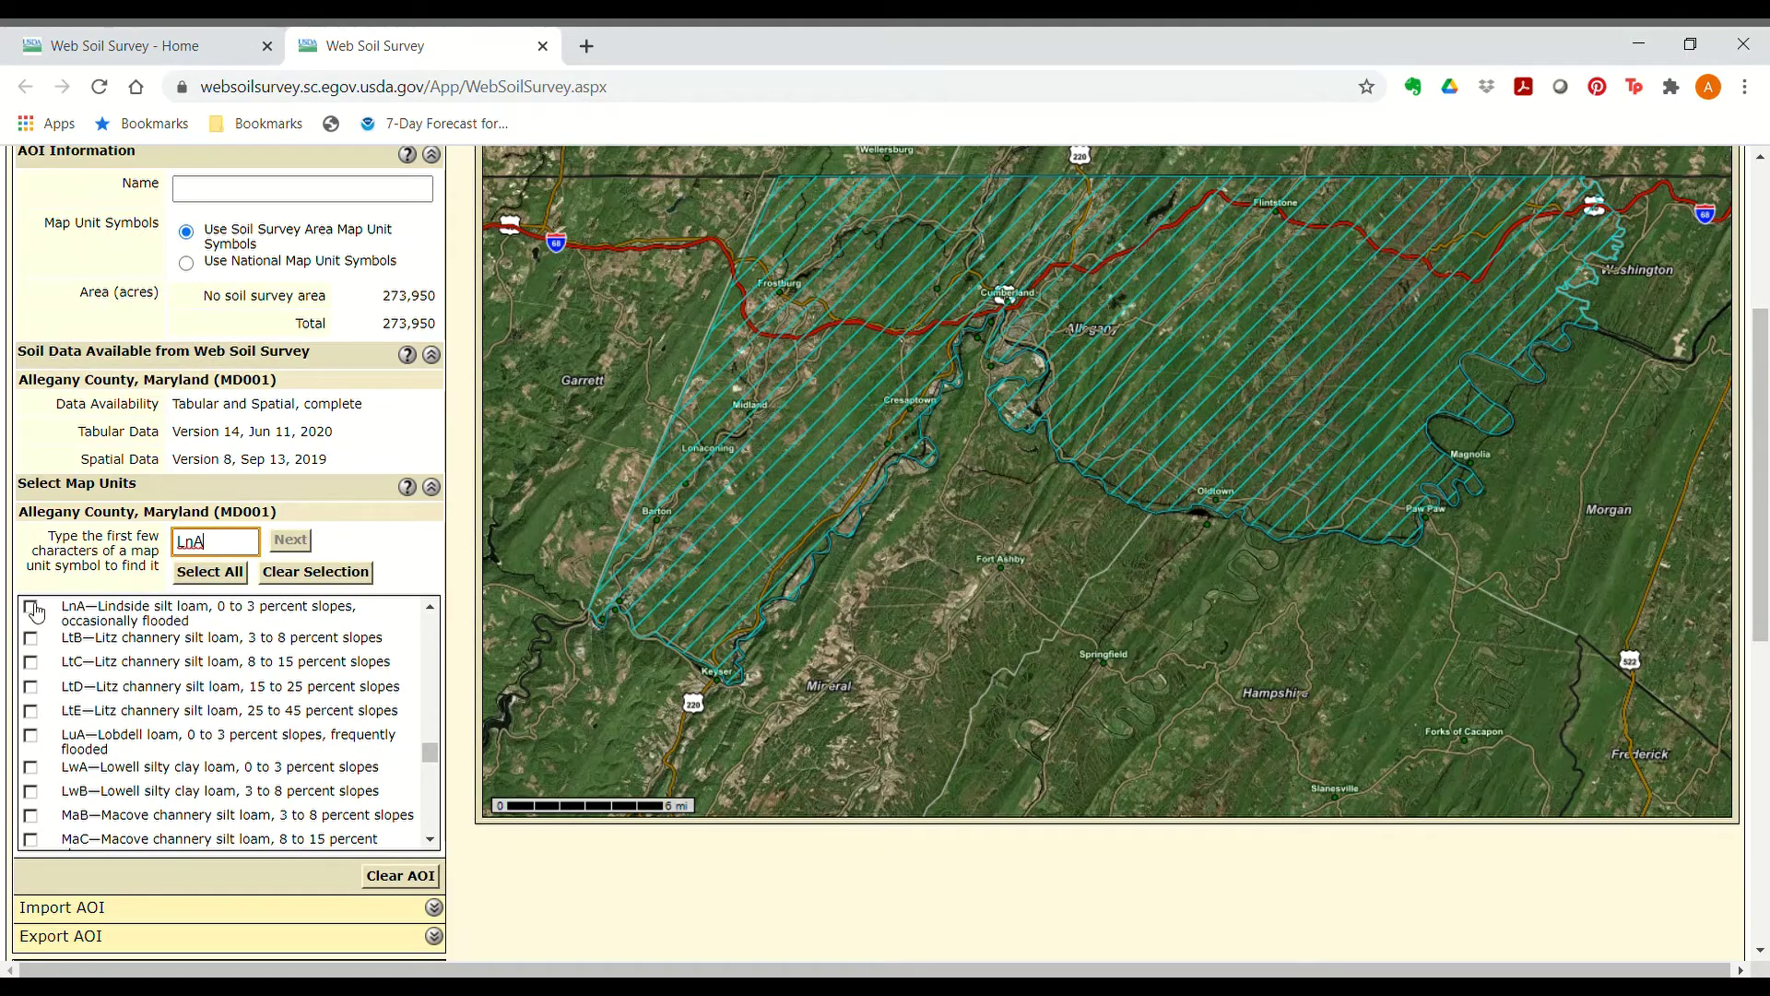
left_click(30, 606)
scroll(34, 613, "up", 4)
scroll(213, 664, "down", 4)
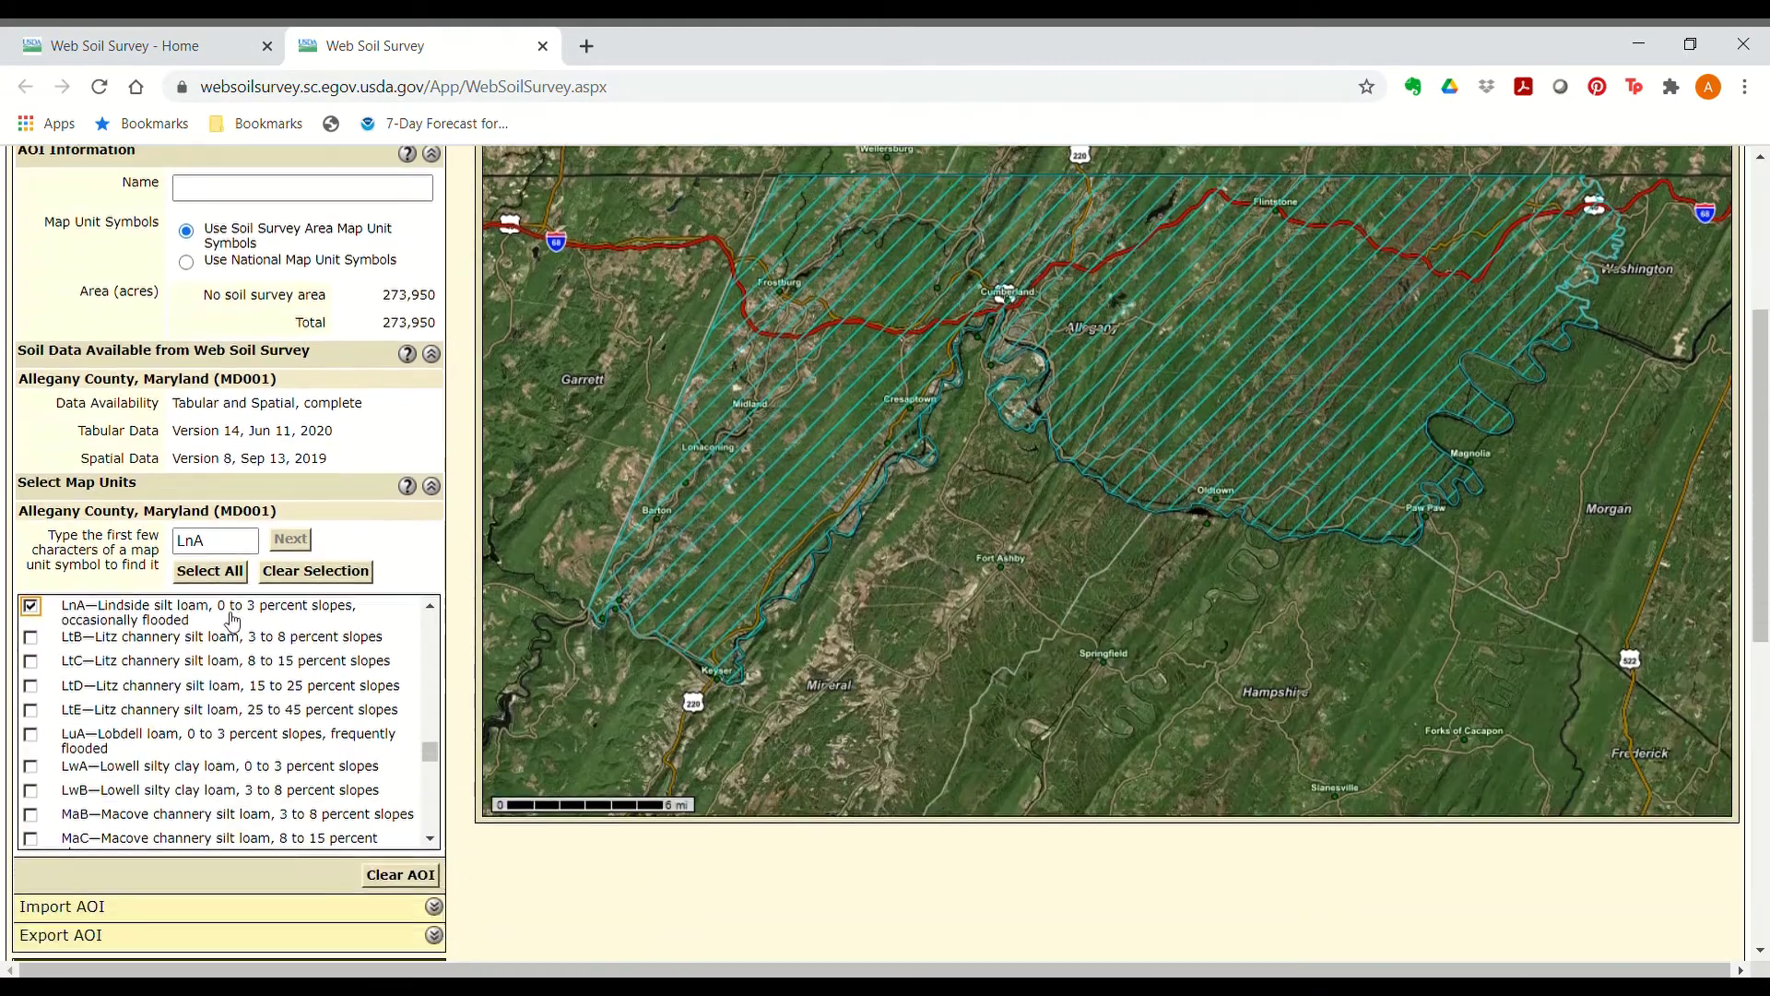
Step: Find the map unit by its symbol OnD and add Opequon flaggy silty clay loam, 15 to 25 percent slopes, to the selection
double_click(175, 546)
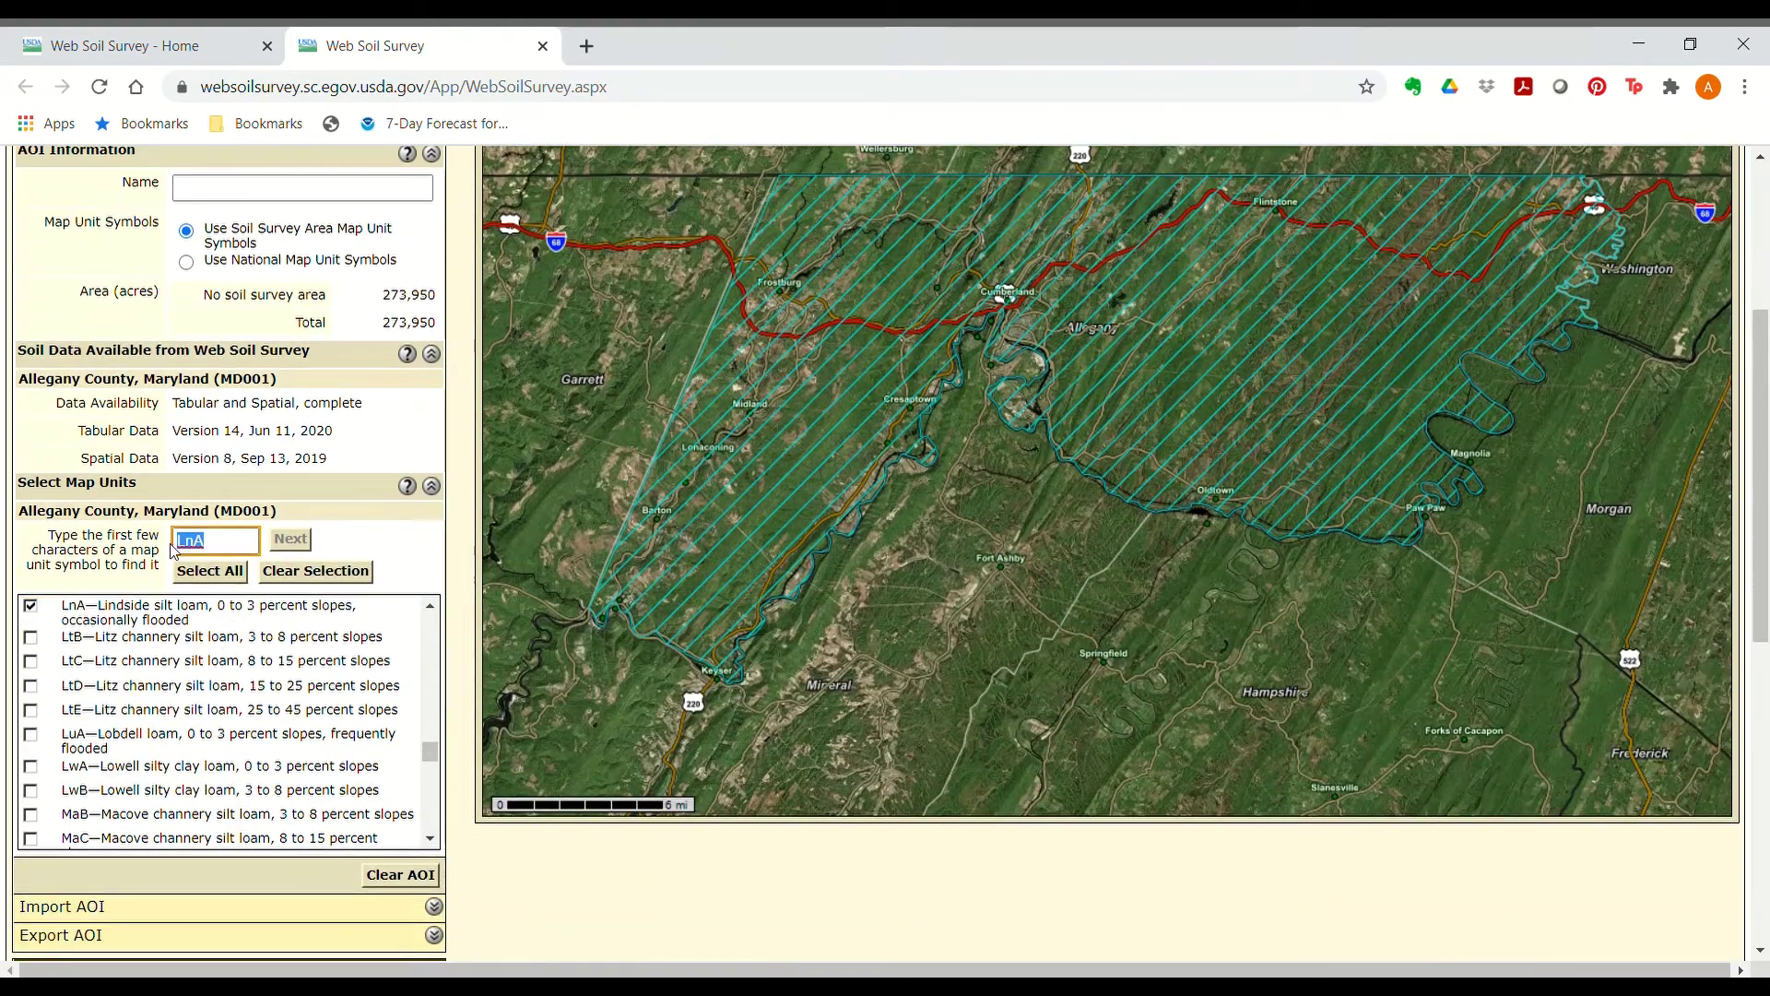
type("OnD")
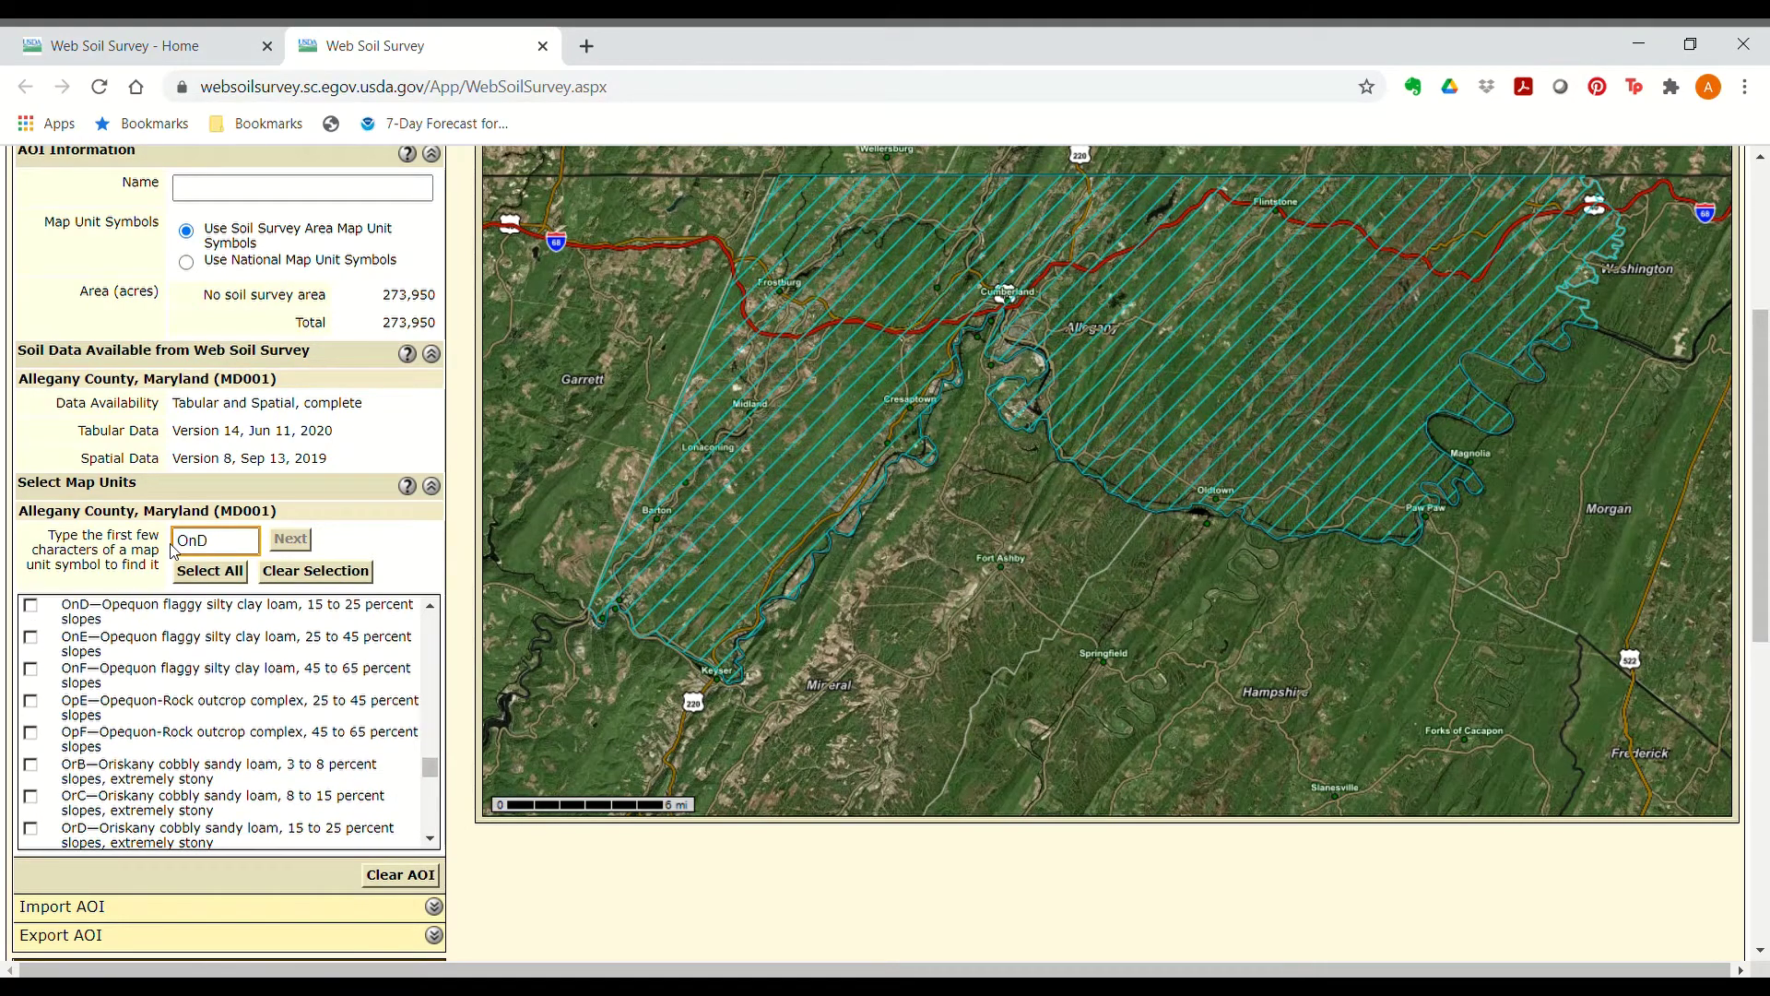
left_click(31, 606)
scroll(37, 611, "up", 4)
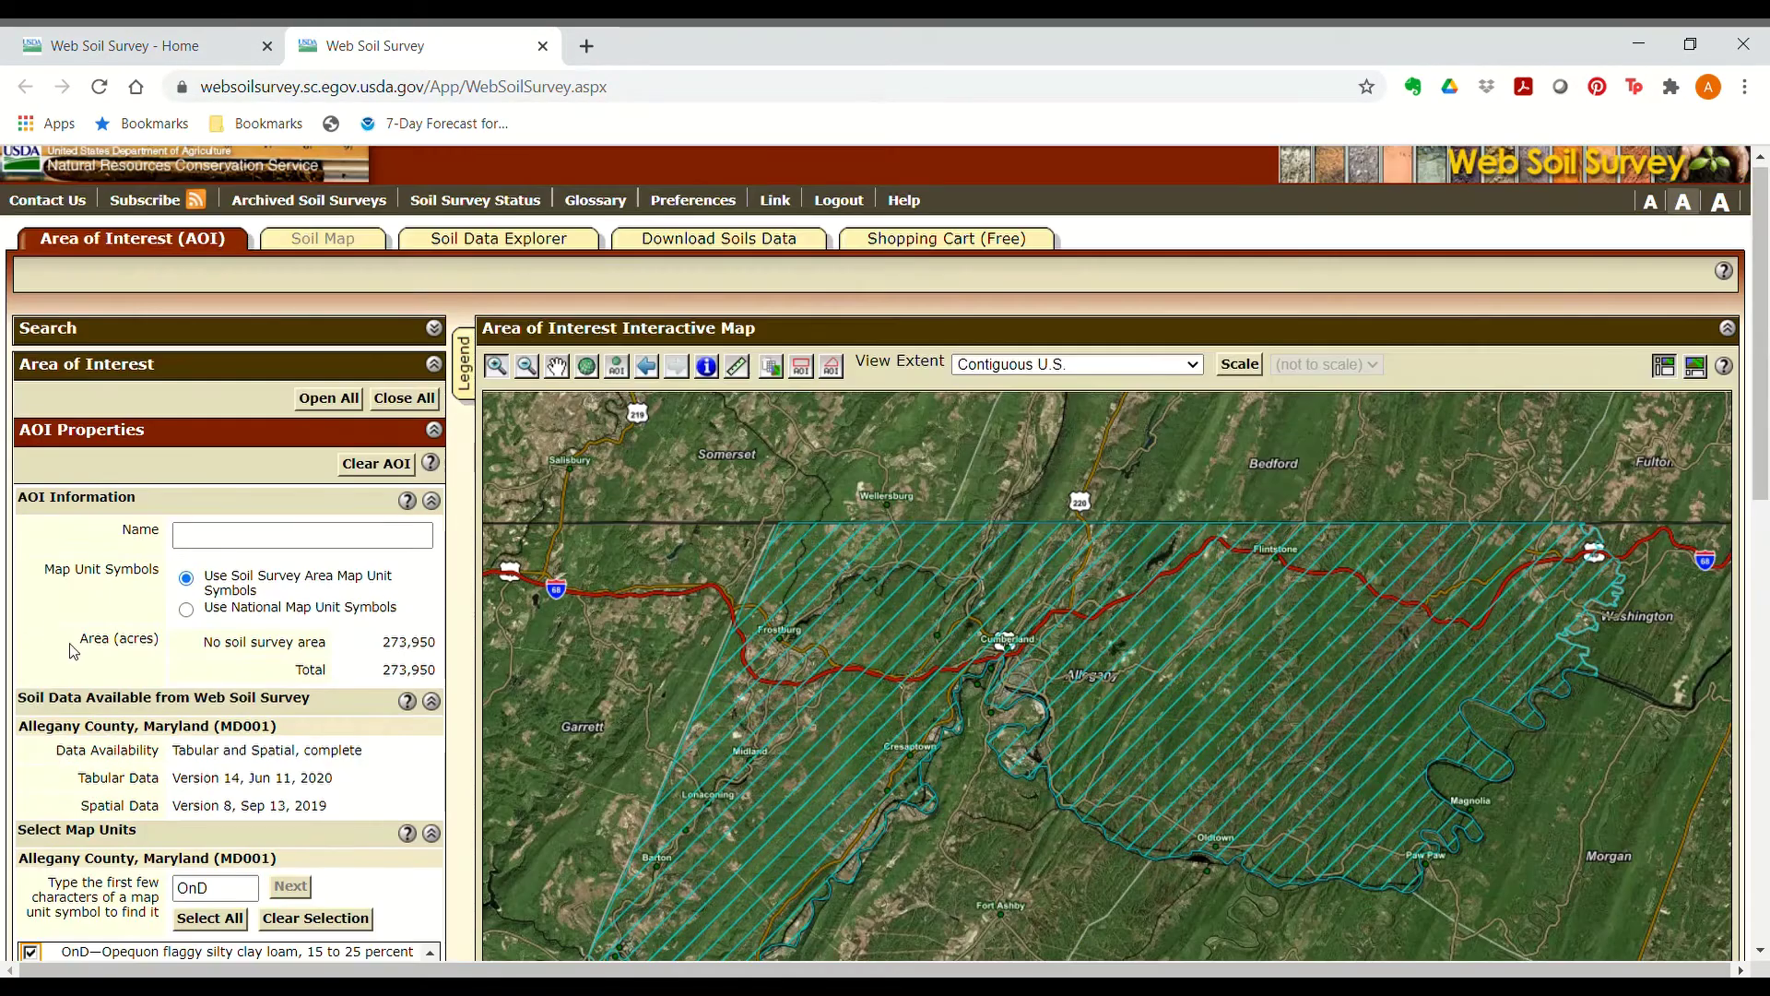
scroll(73, 651, "down", 4)
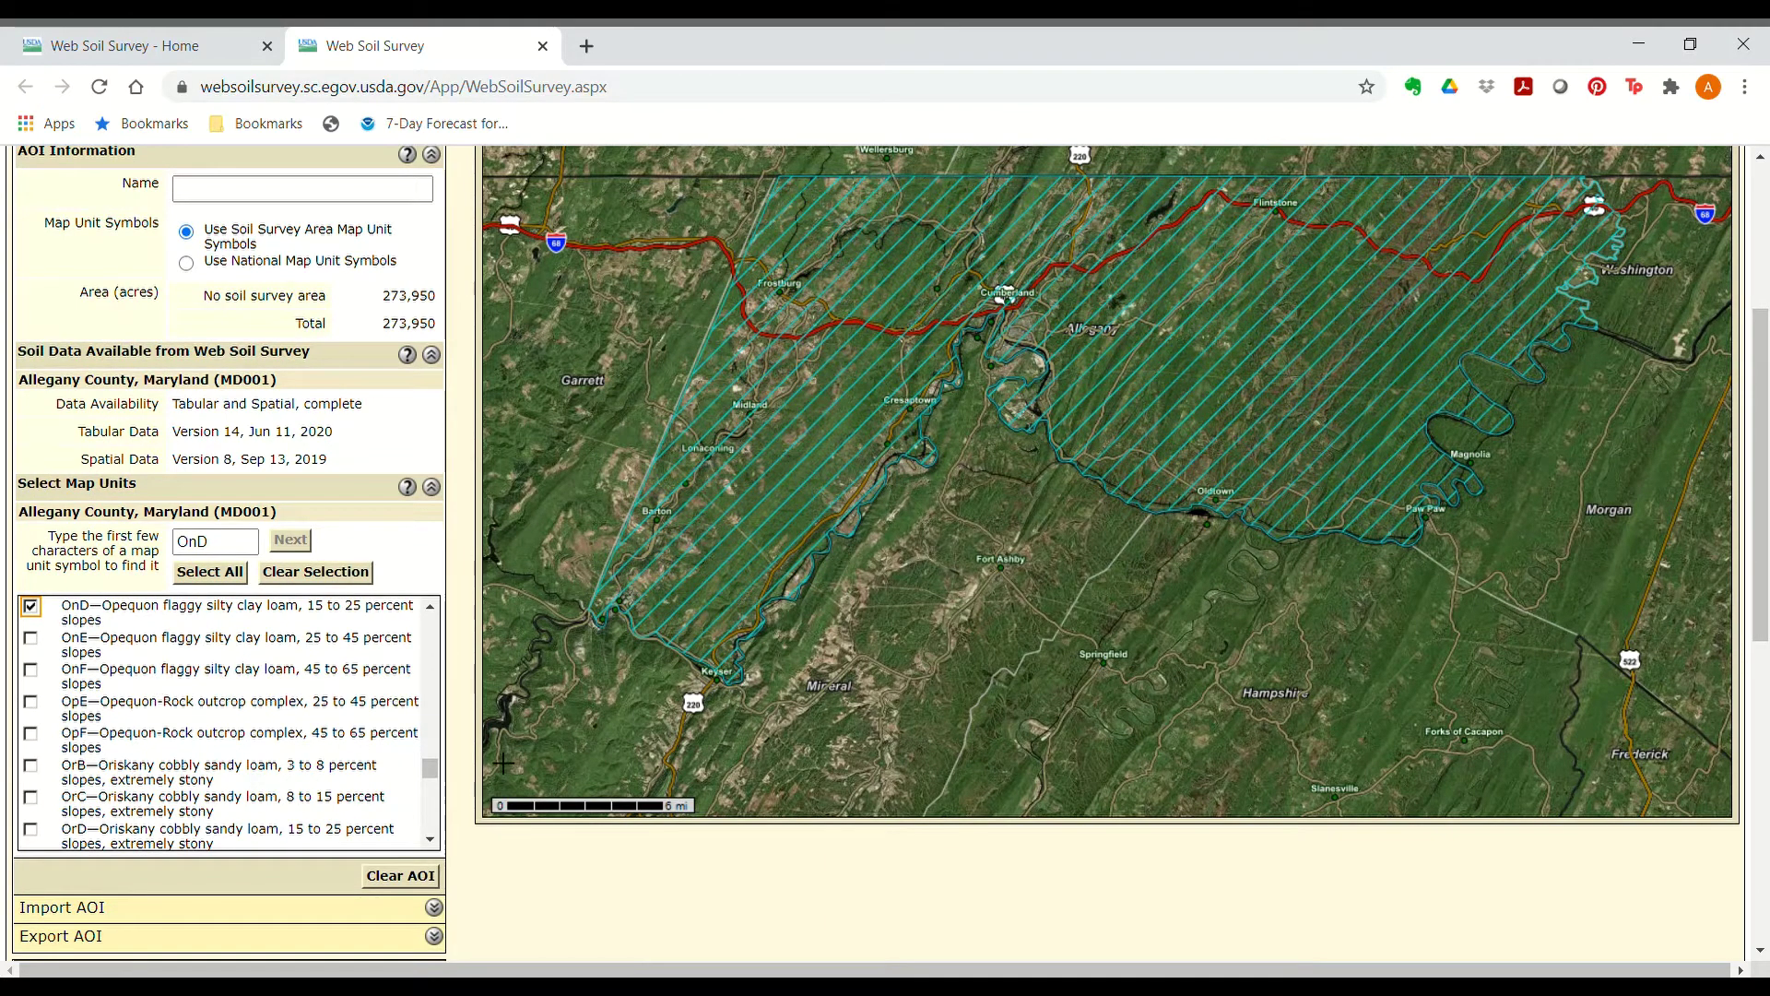
Step: Show the soil map in the Soil Data Explorer and bring up its Soil Reports section
scroll(502, 764, "up", 4)
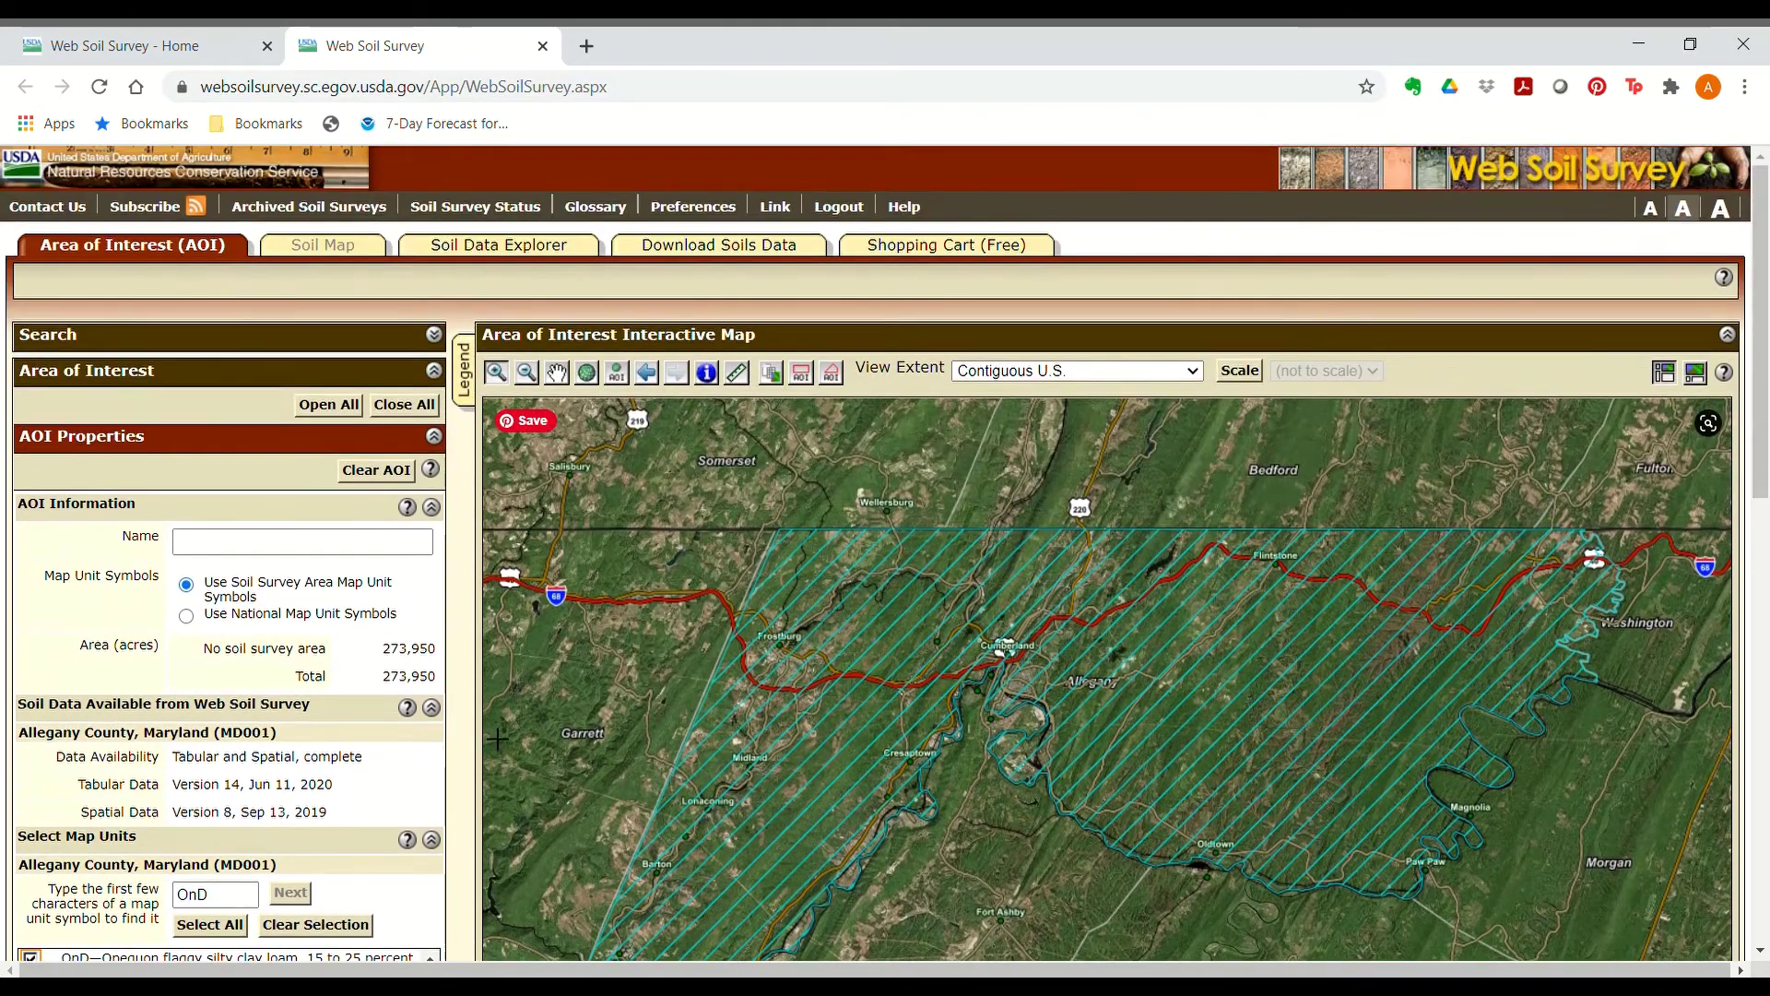
left_click(498, 251)
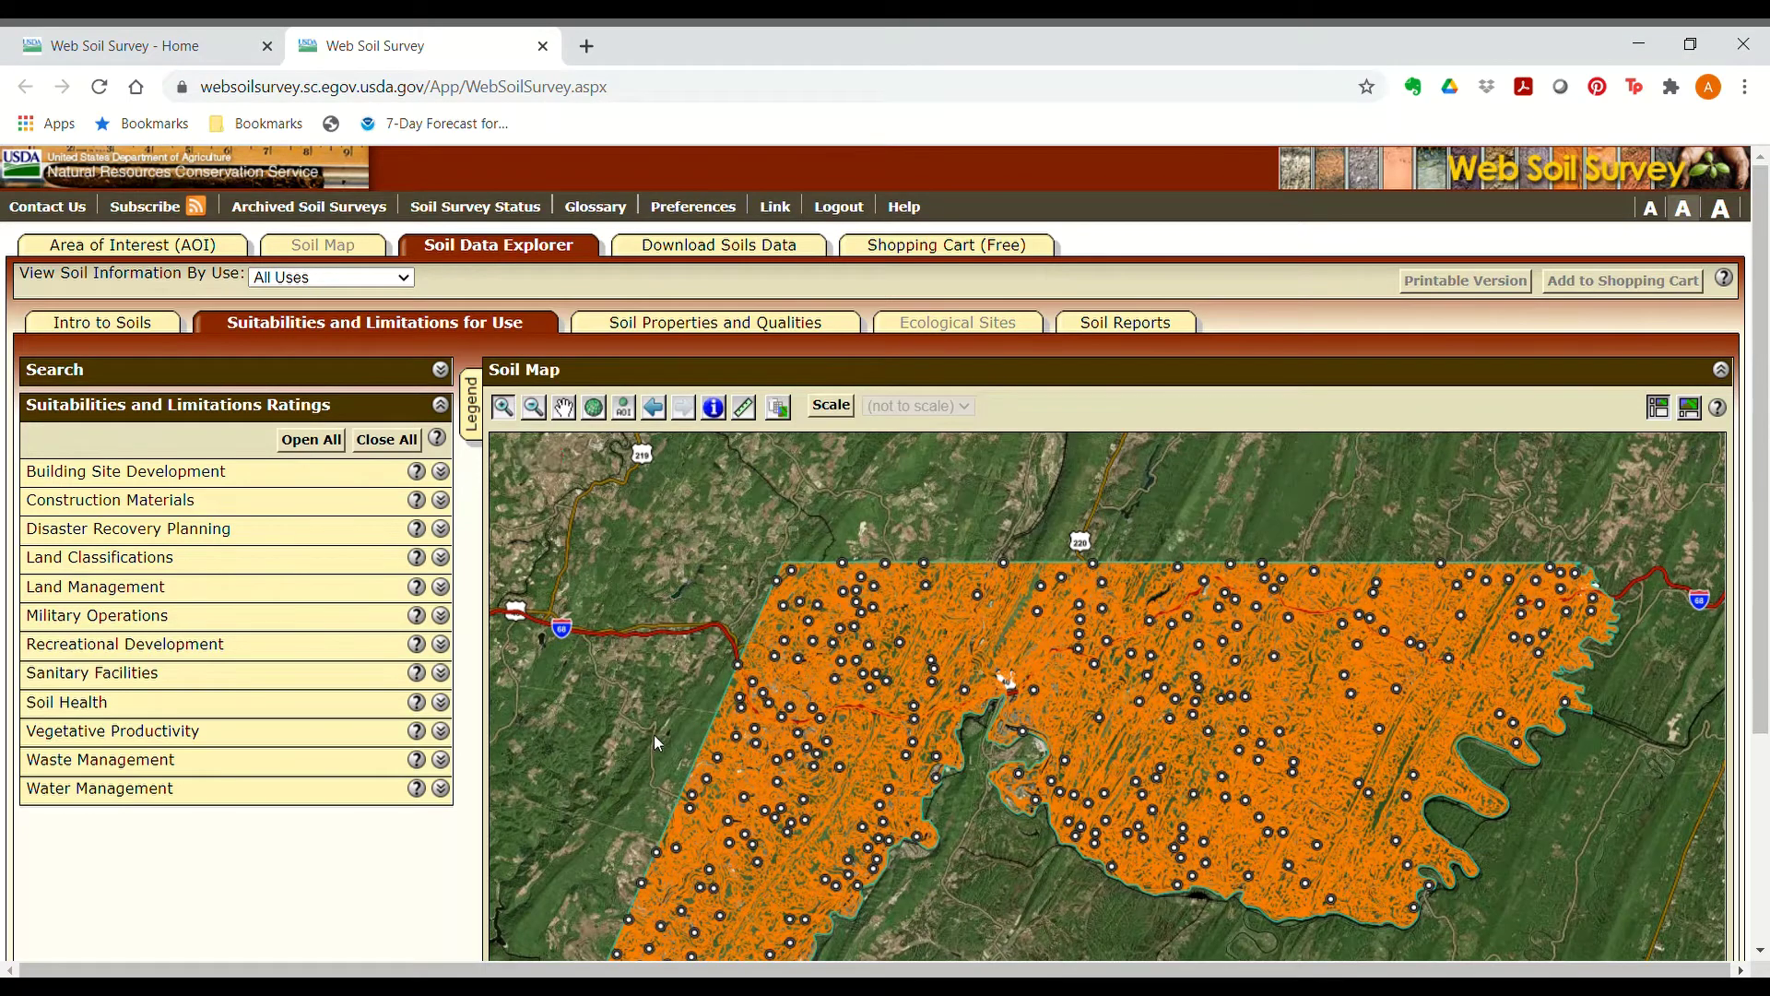
scroll(670, 743, "down", 1)
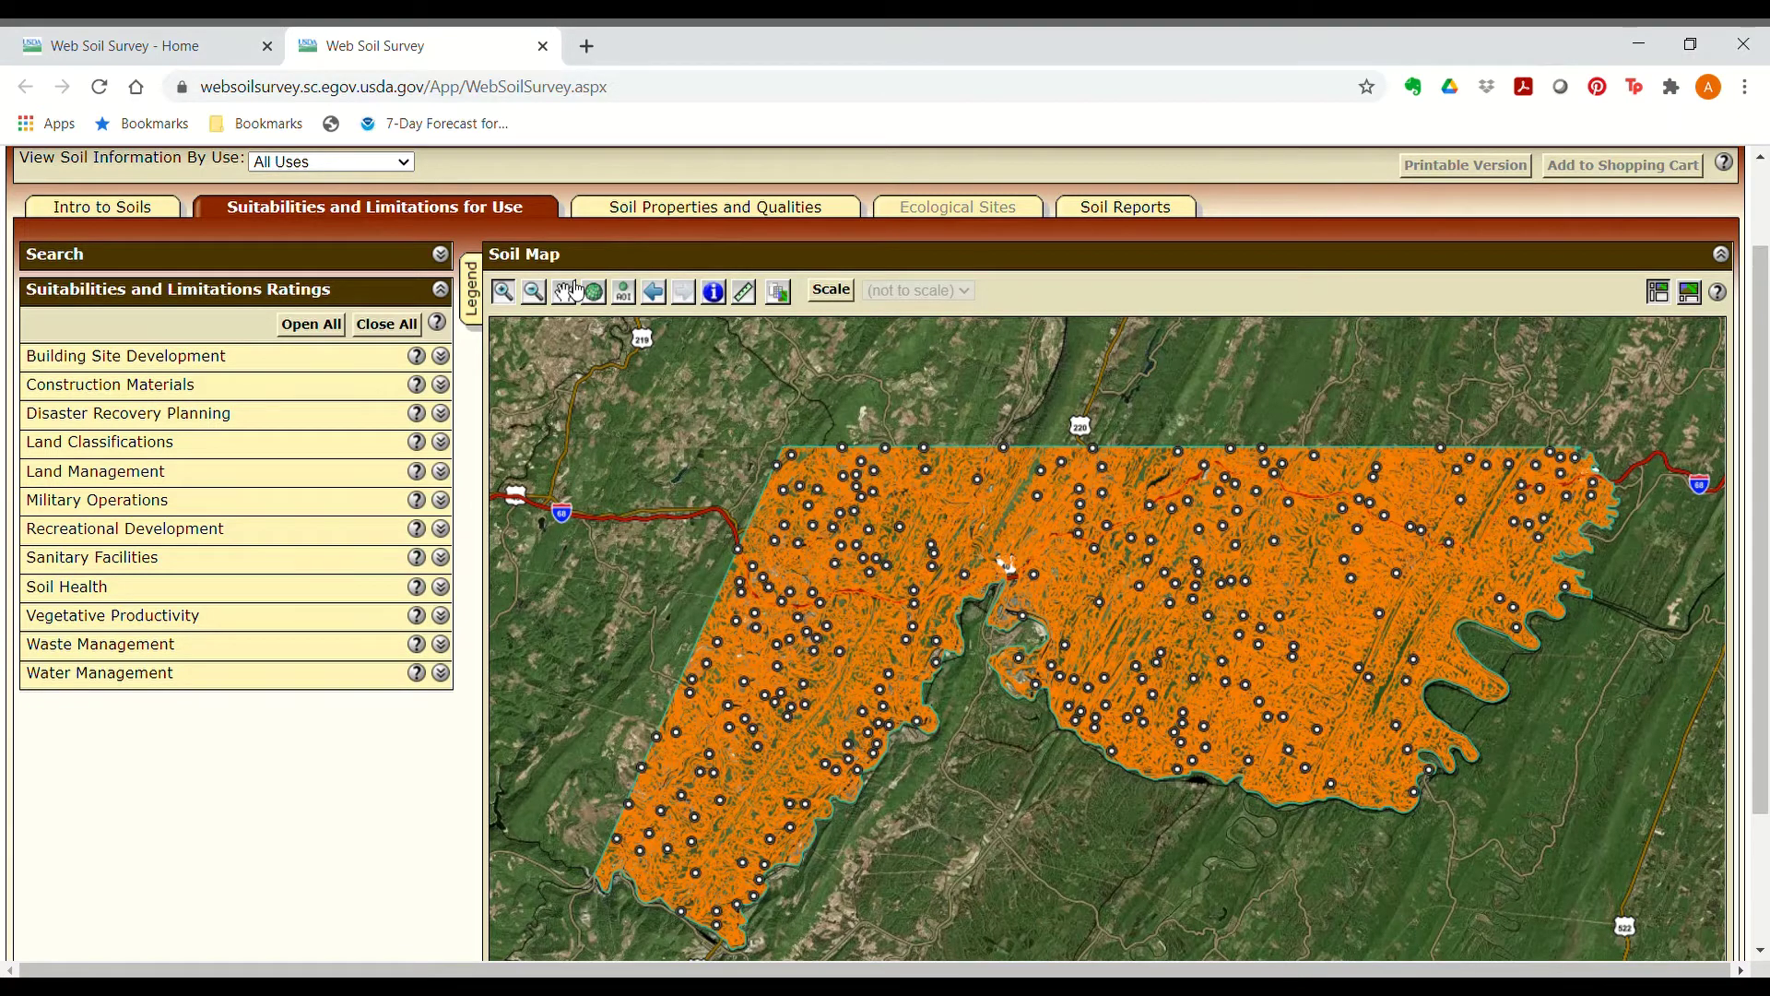
scroll(844, 226, "up", 2)
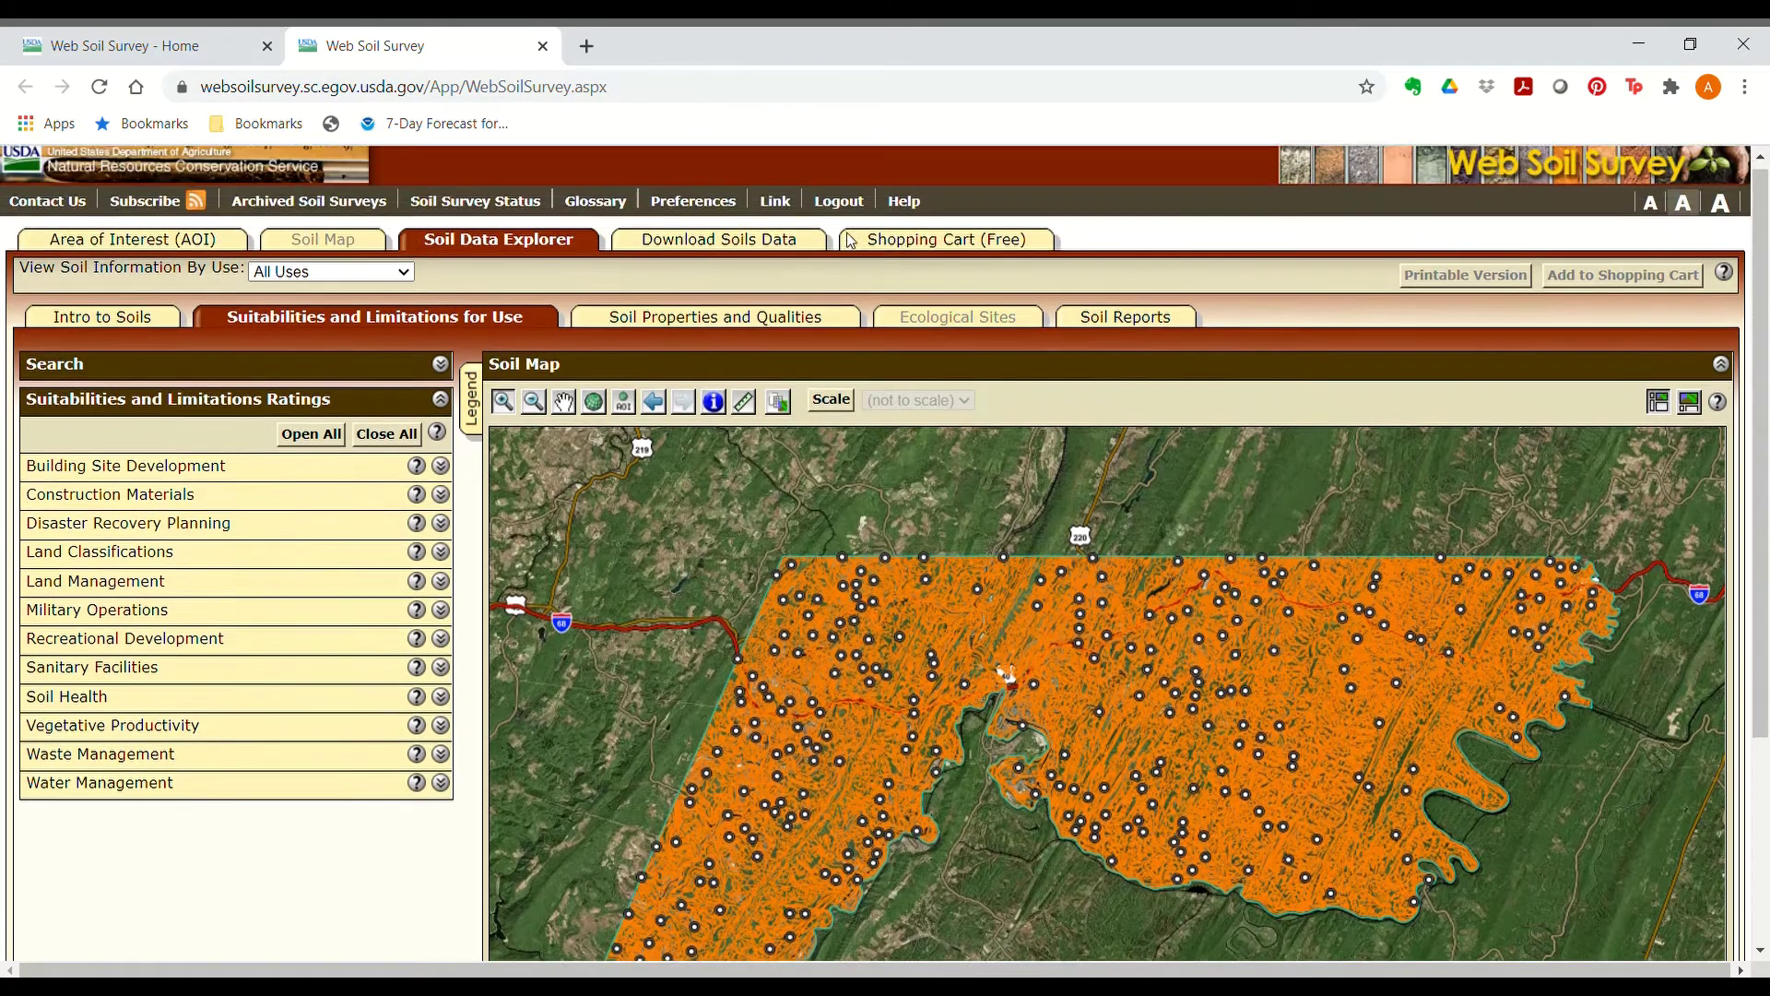
left_click(1144, 332)
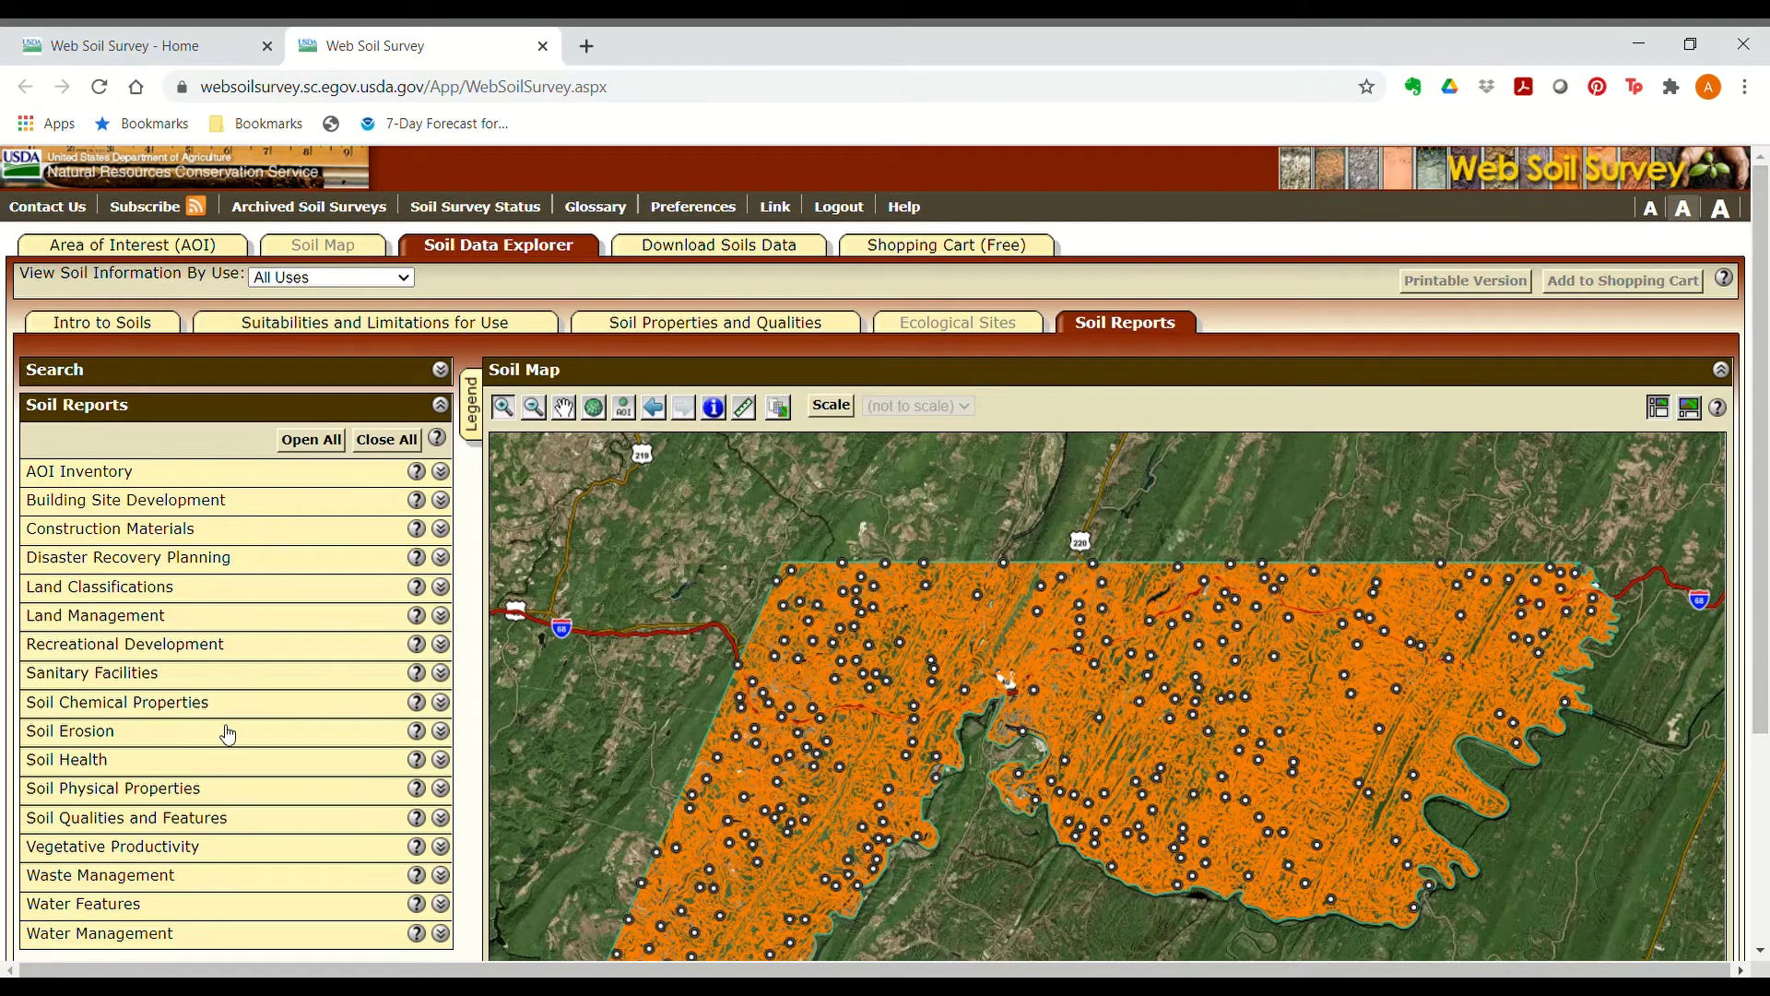
Step: Open the Vegetative Productivity report on Irrigated and Nonirrigated Yields by Map Unit Component
scroll(226, 732, "down", 1)
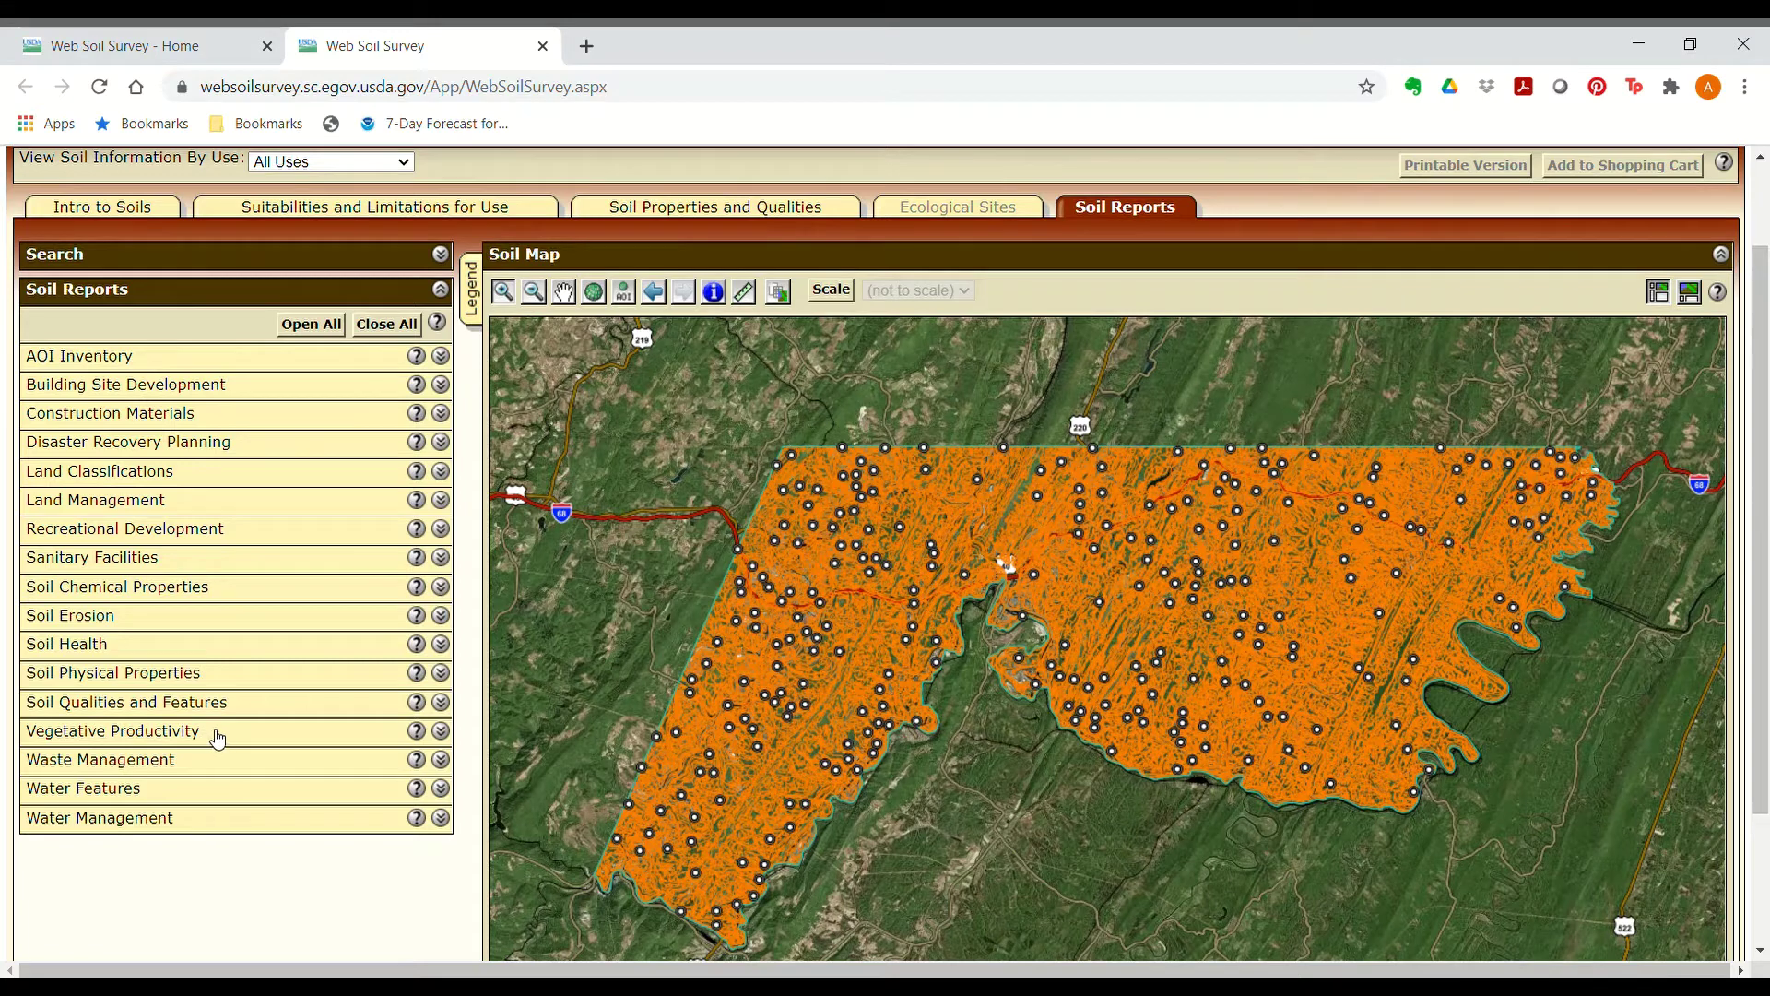
left_click(441, 732)
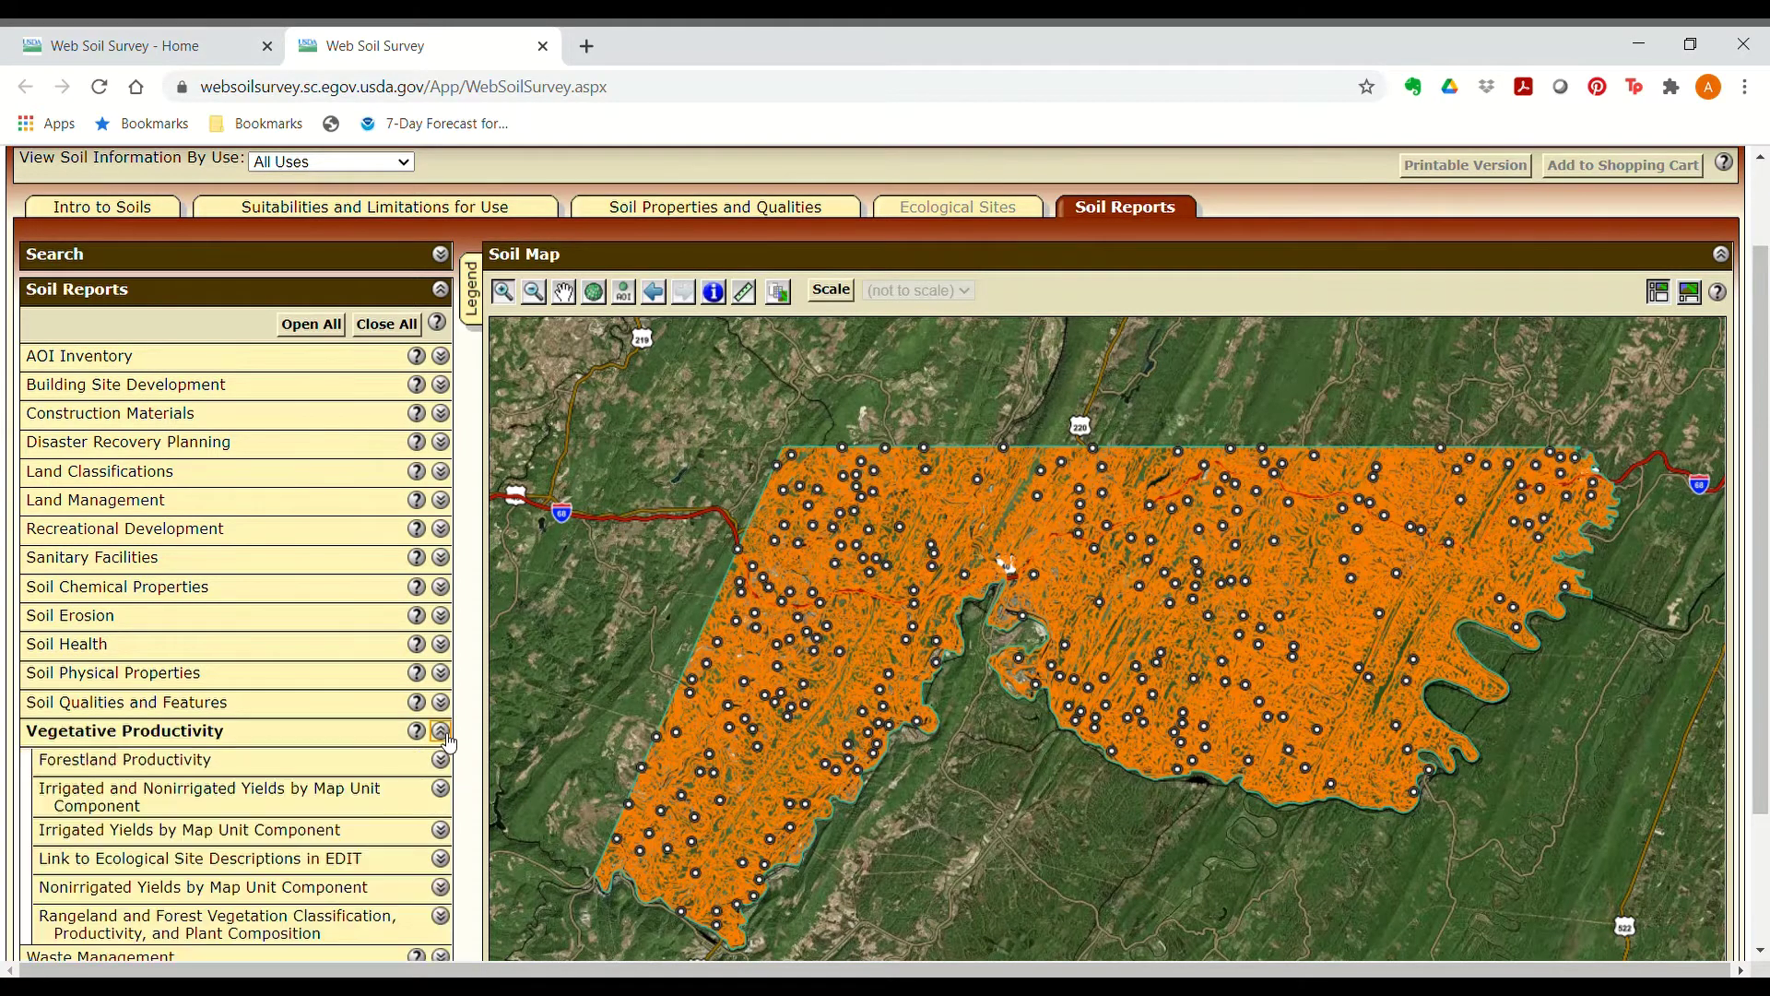
scroll(446, 741, "down", 1)
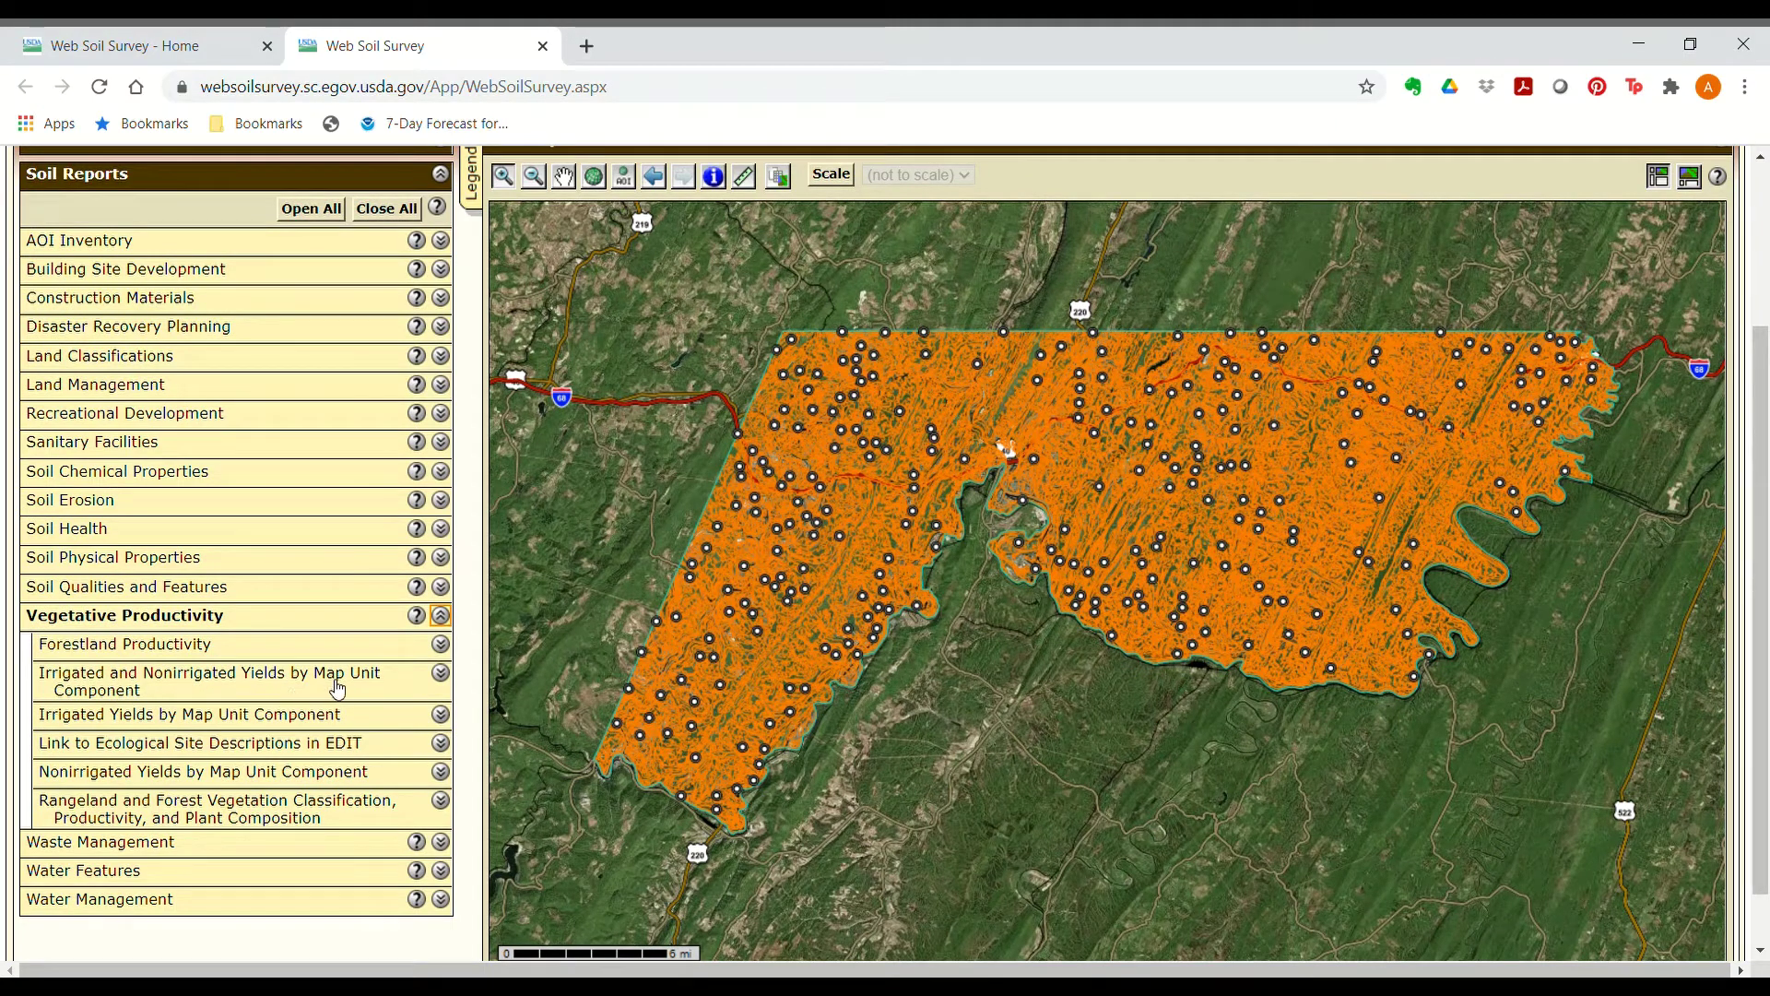
left_click(441, 675)
Step: Generate the yields report for the crops Alfalfa hay - Tons and Corn - Bu
scroll(367, 713, "down", 6)
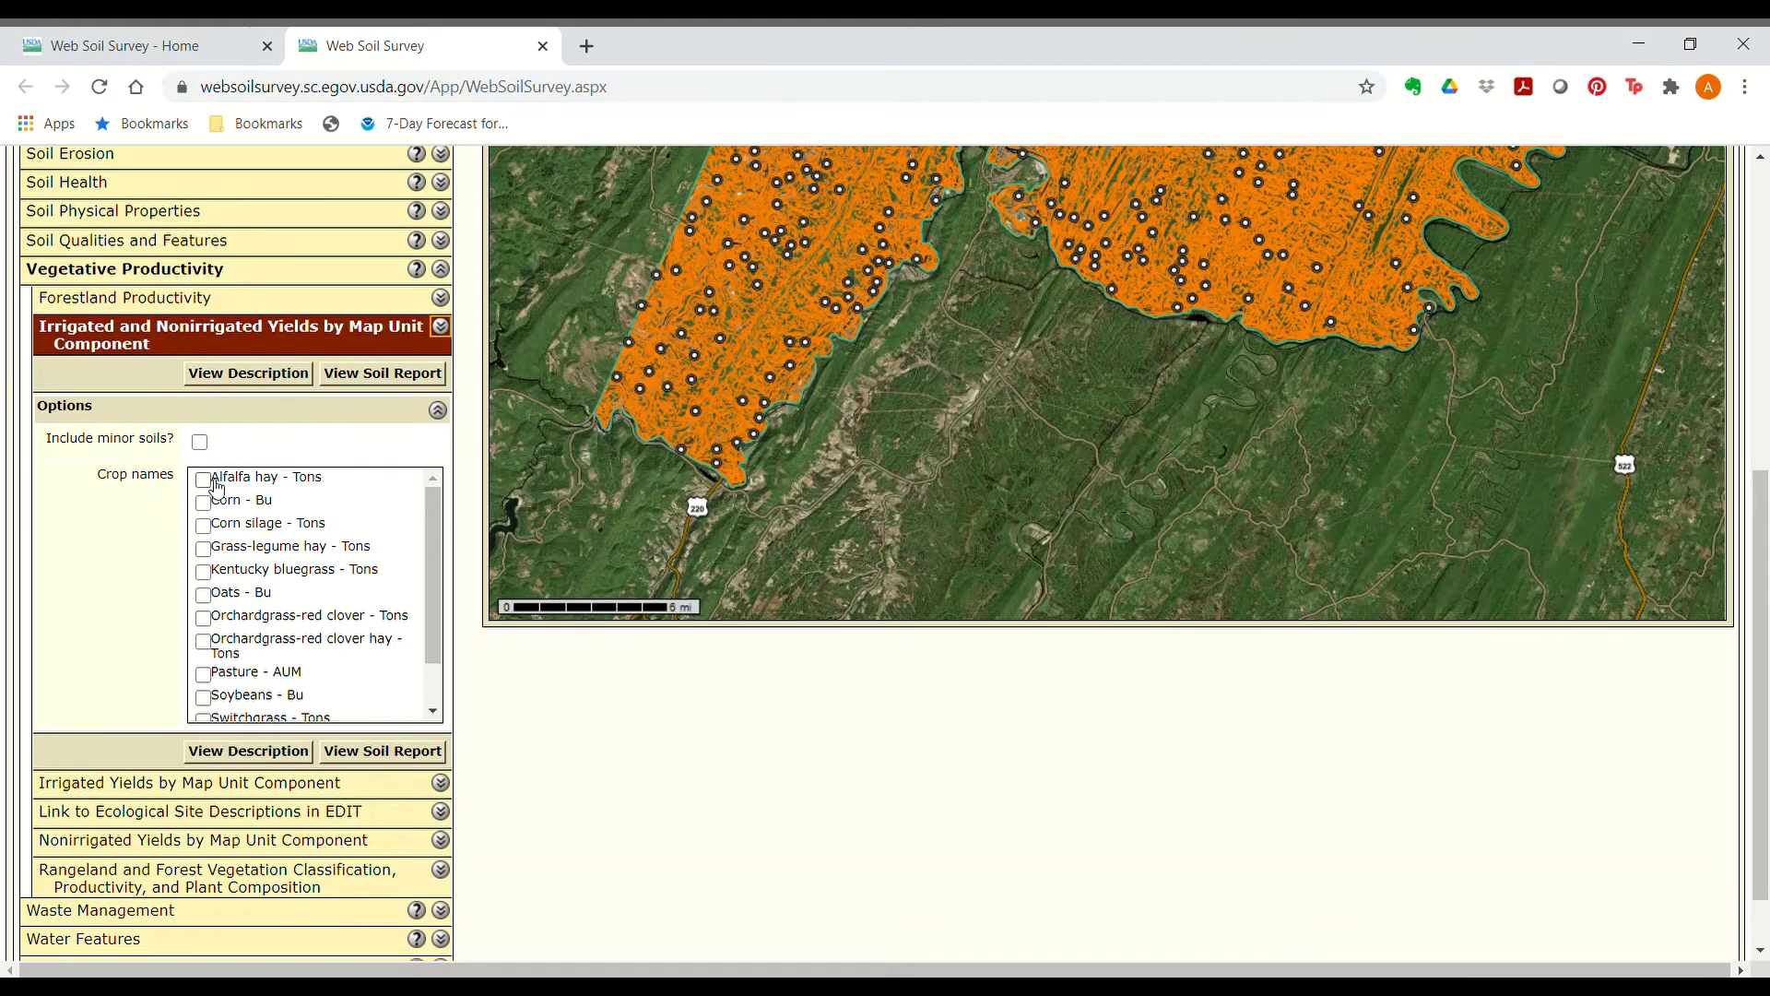
left_click(213, 480)
left_click(213, 504)
left_click(377, 373)
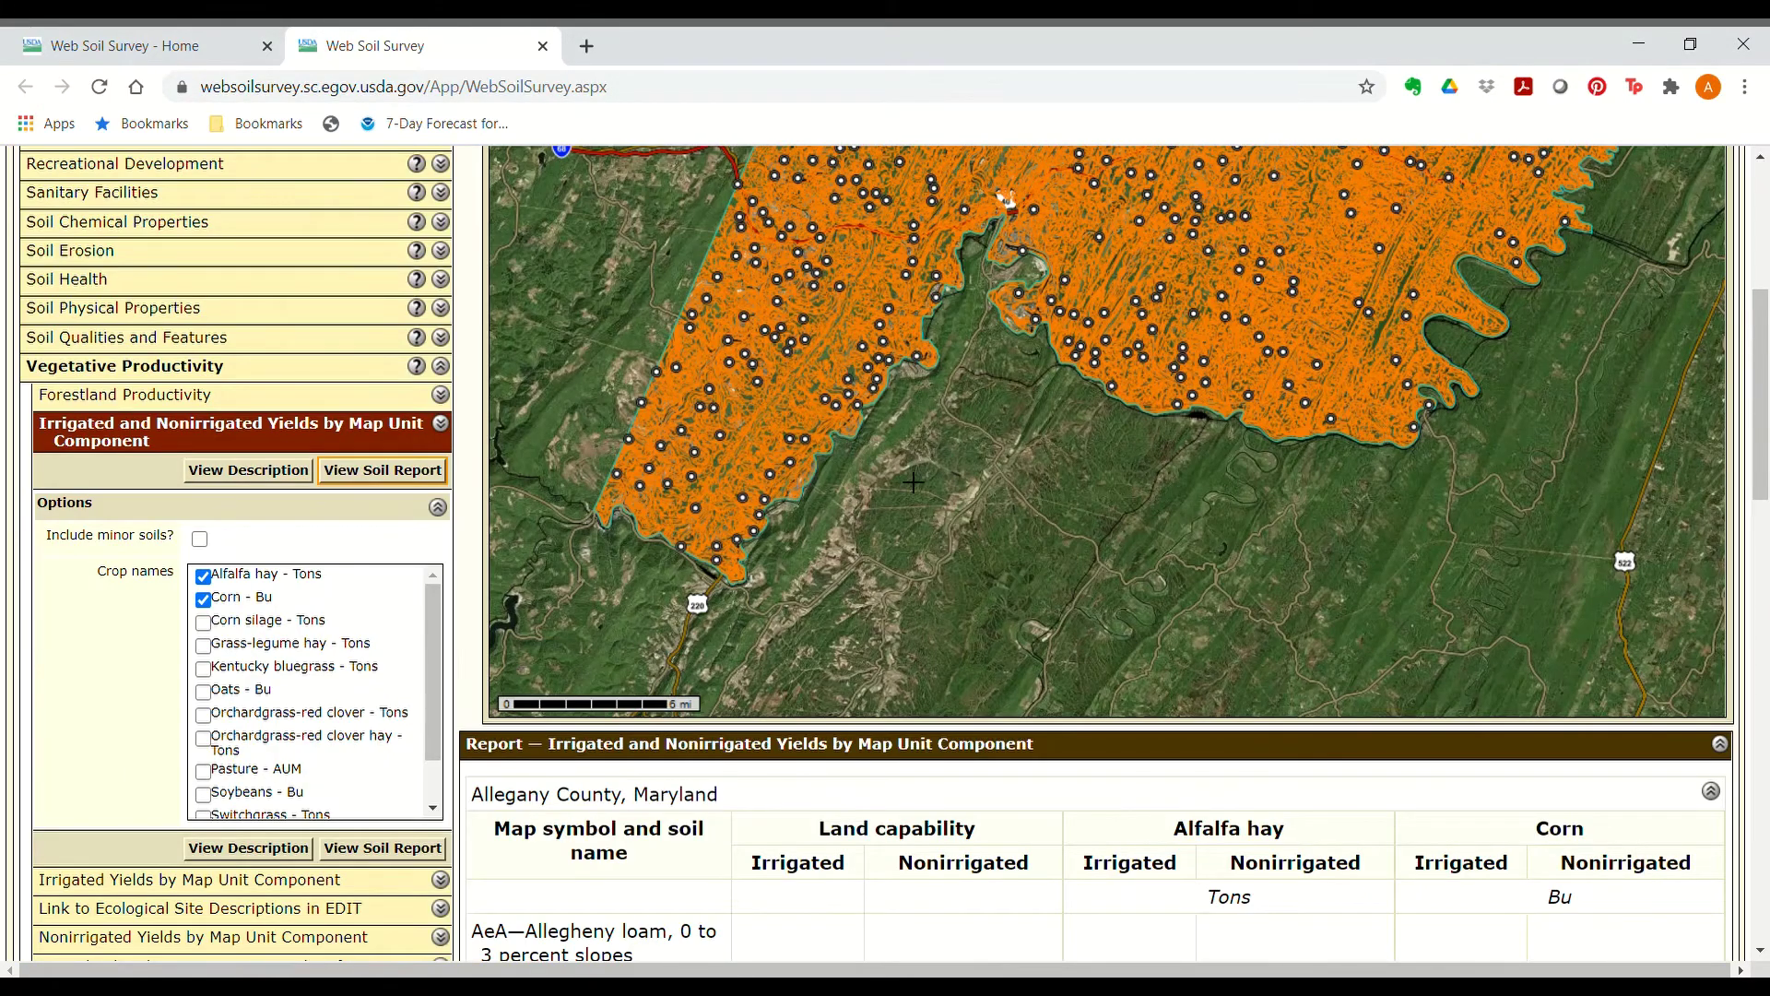
Step: Examine the land capability, alfalfa hay and corn values for each map unit and read the report's description of the capability classes
scroll(897, 498, "down", 4)
scroll(870, 484, "down", 3)
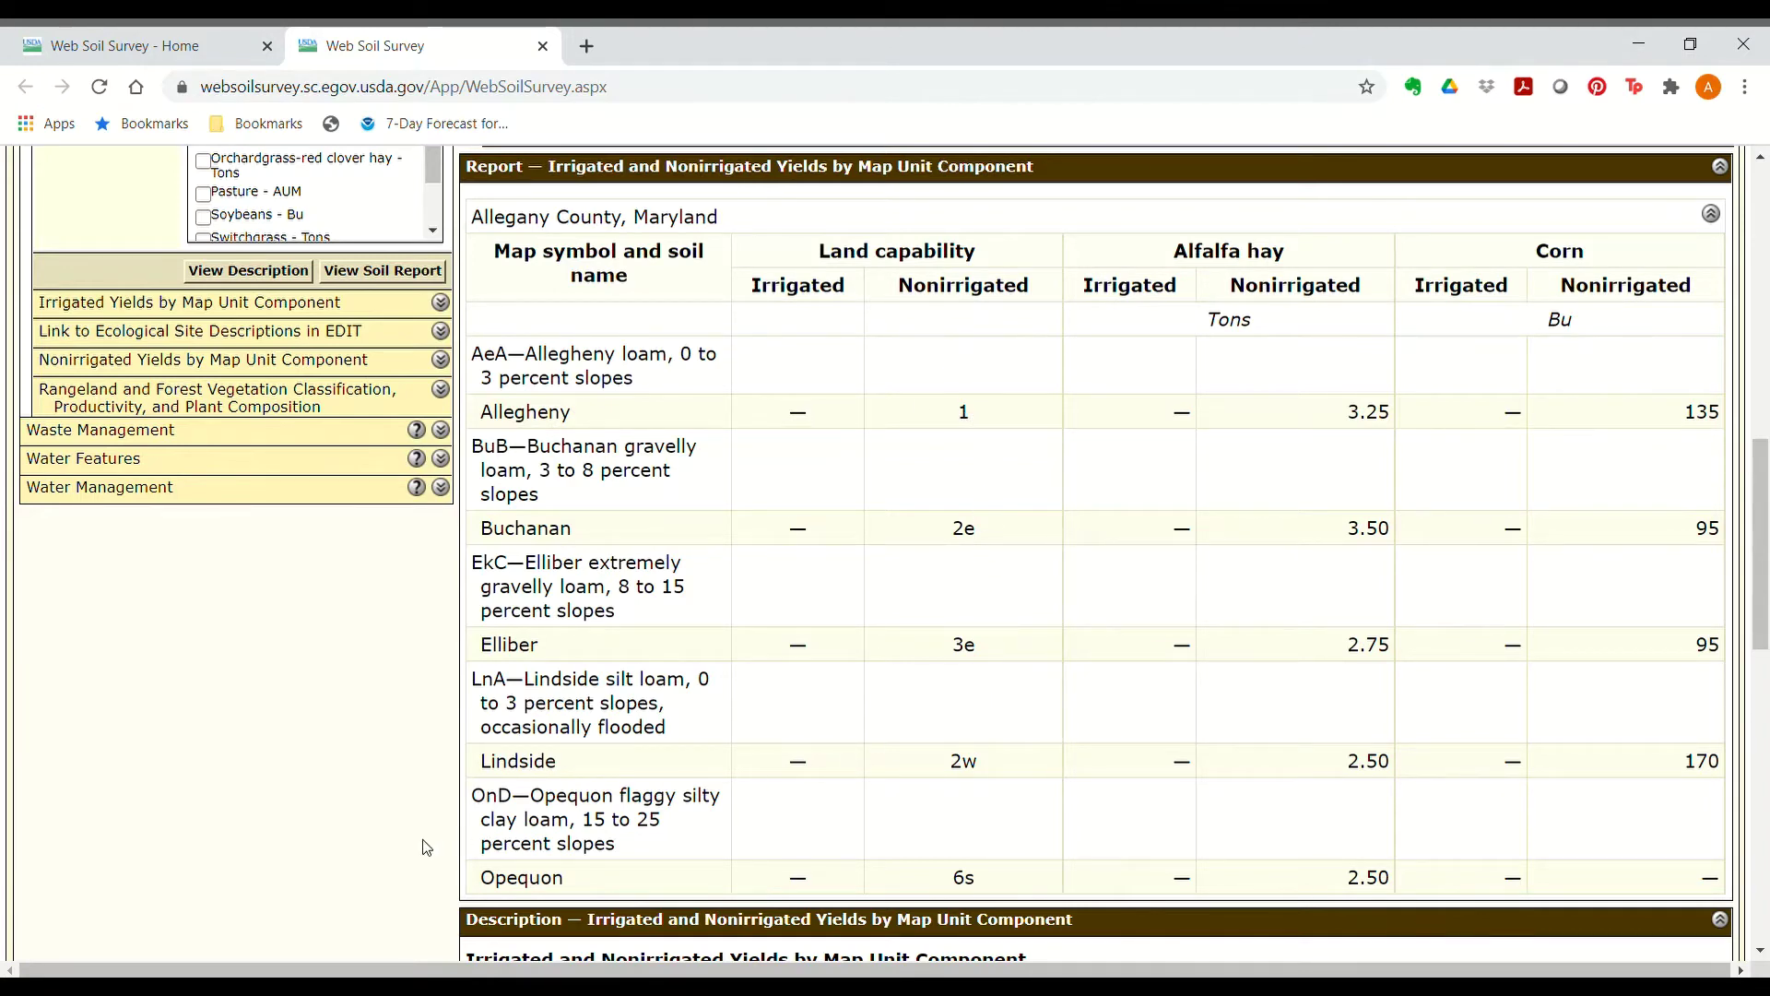
scroll(413, 852, "down", 1)
scroll(413, 852, "down", 1)
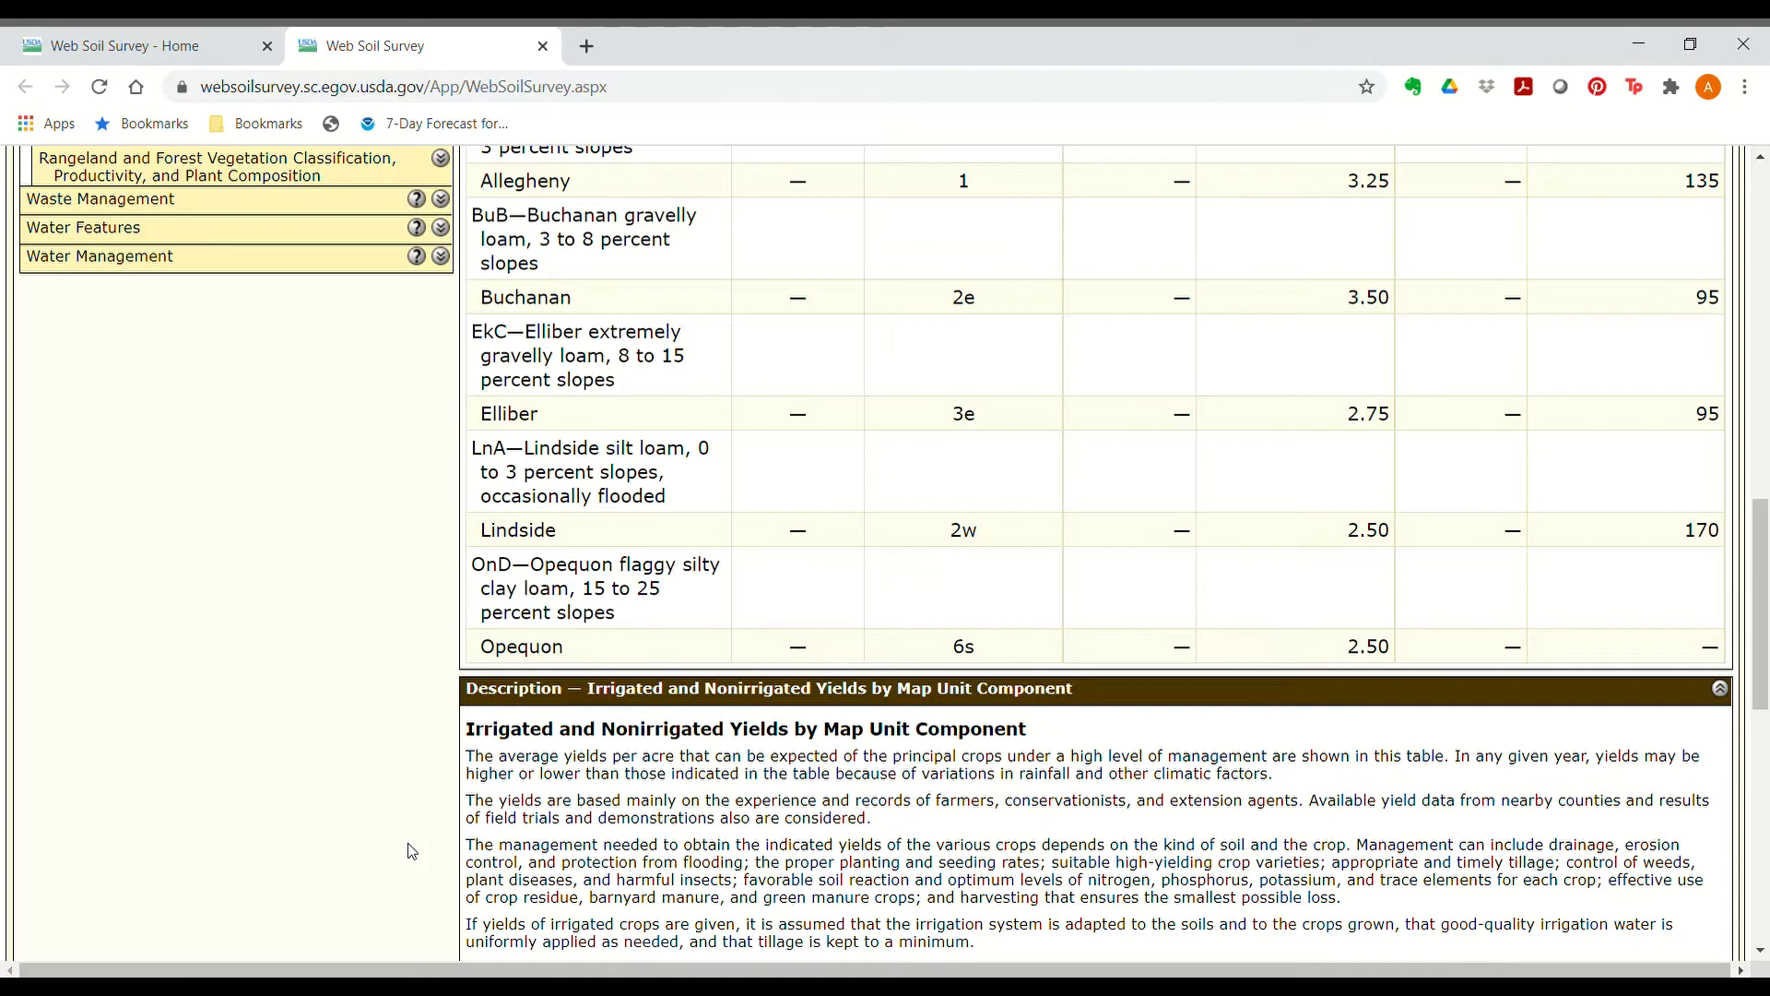
scroll(412, 852, "down", 3)
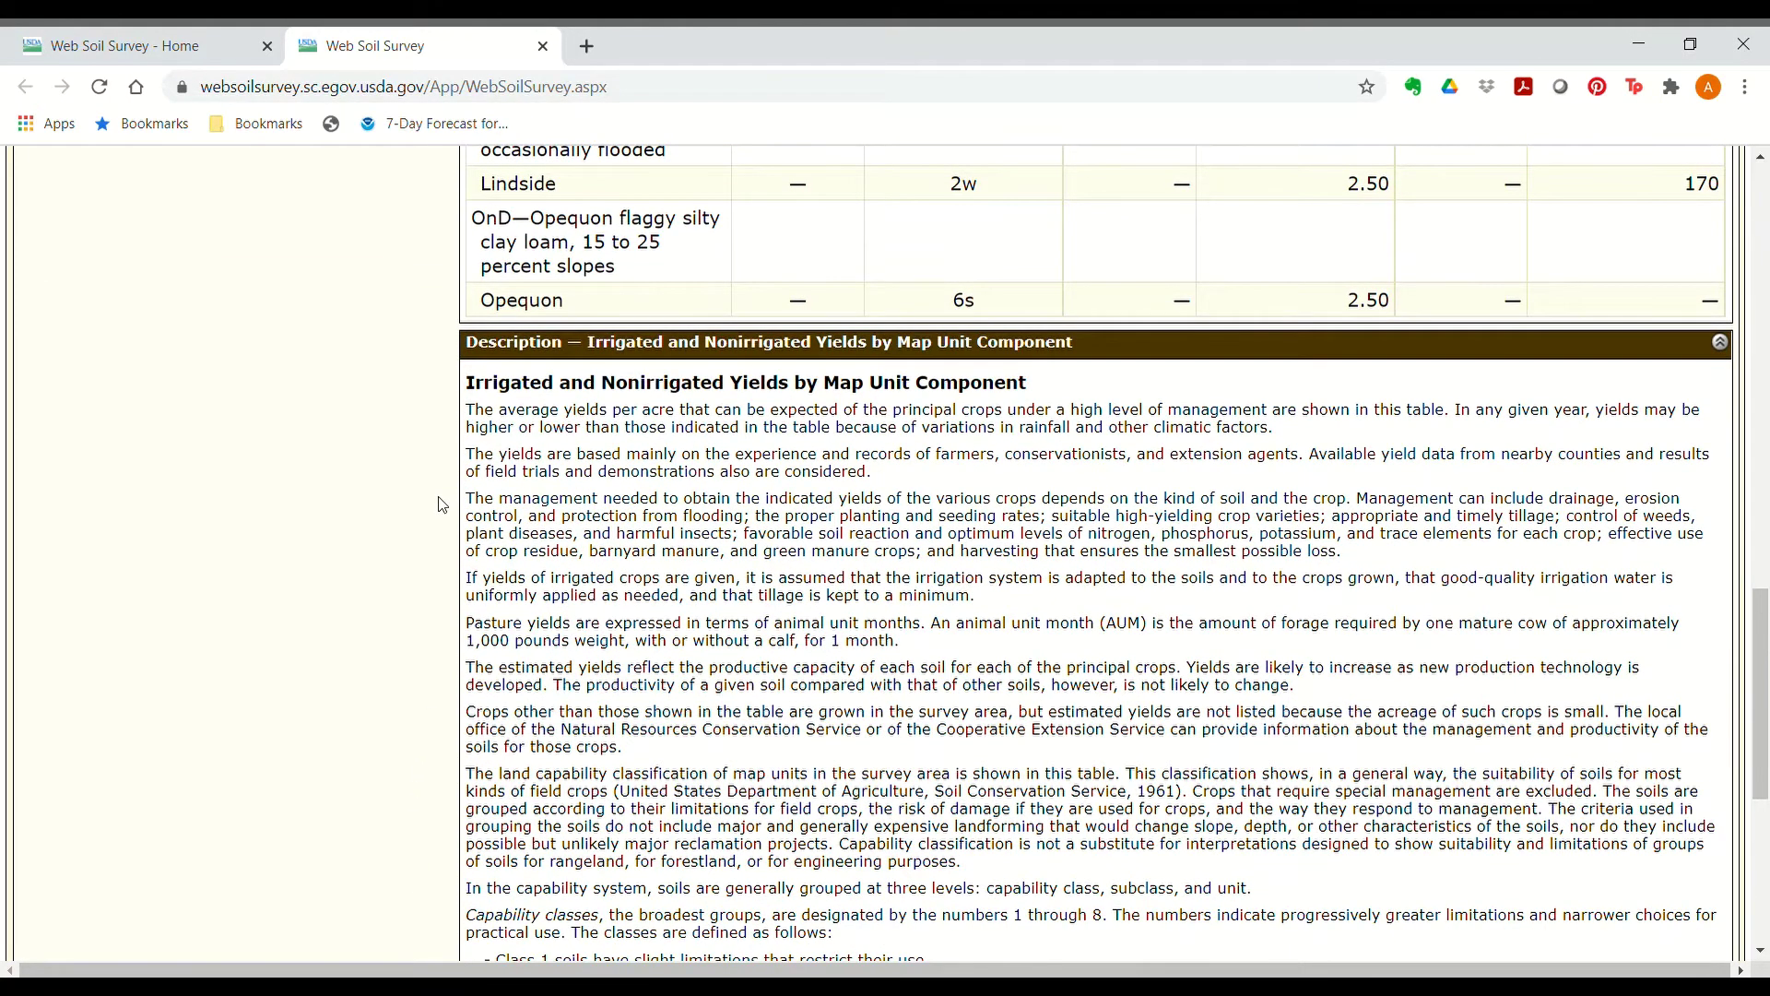
scroll(439, 473, "down", 1)
scroll(439, 472, "down", 1)
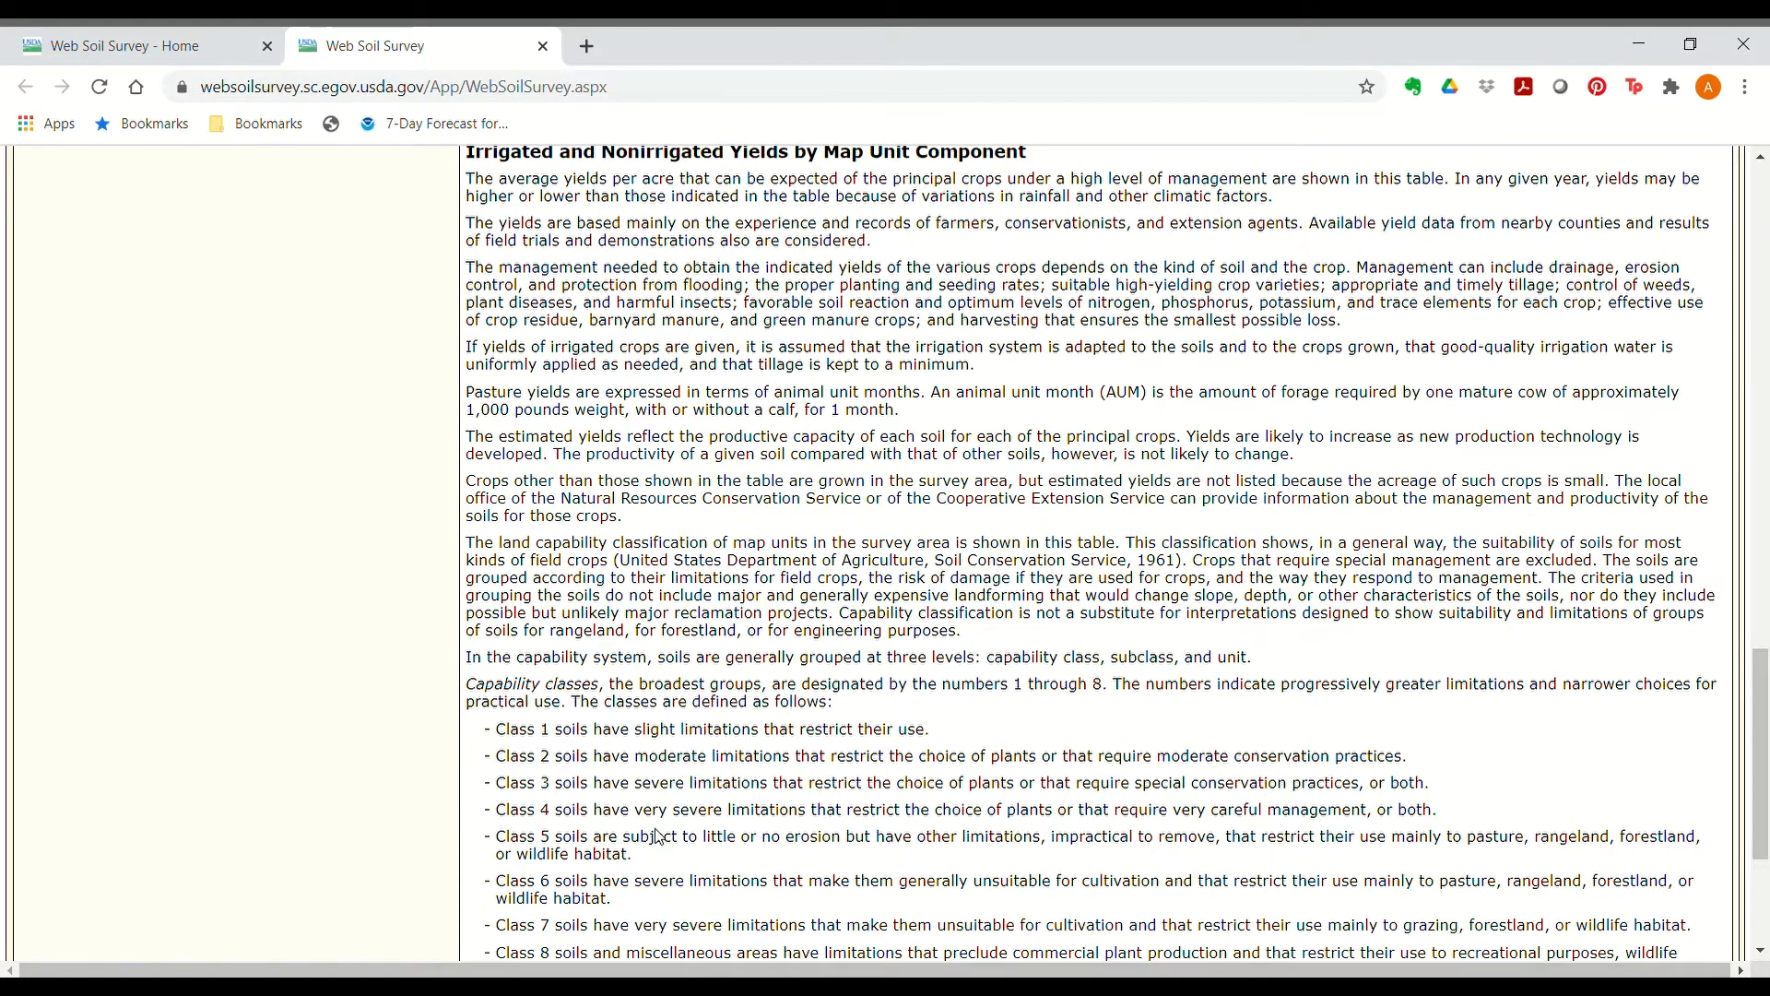
Step: Read the capability class and subclass definitions and compare them with each map unit's nonirrigated land capability rating
scroll(658, 837, "down", 1)
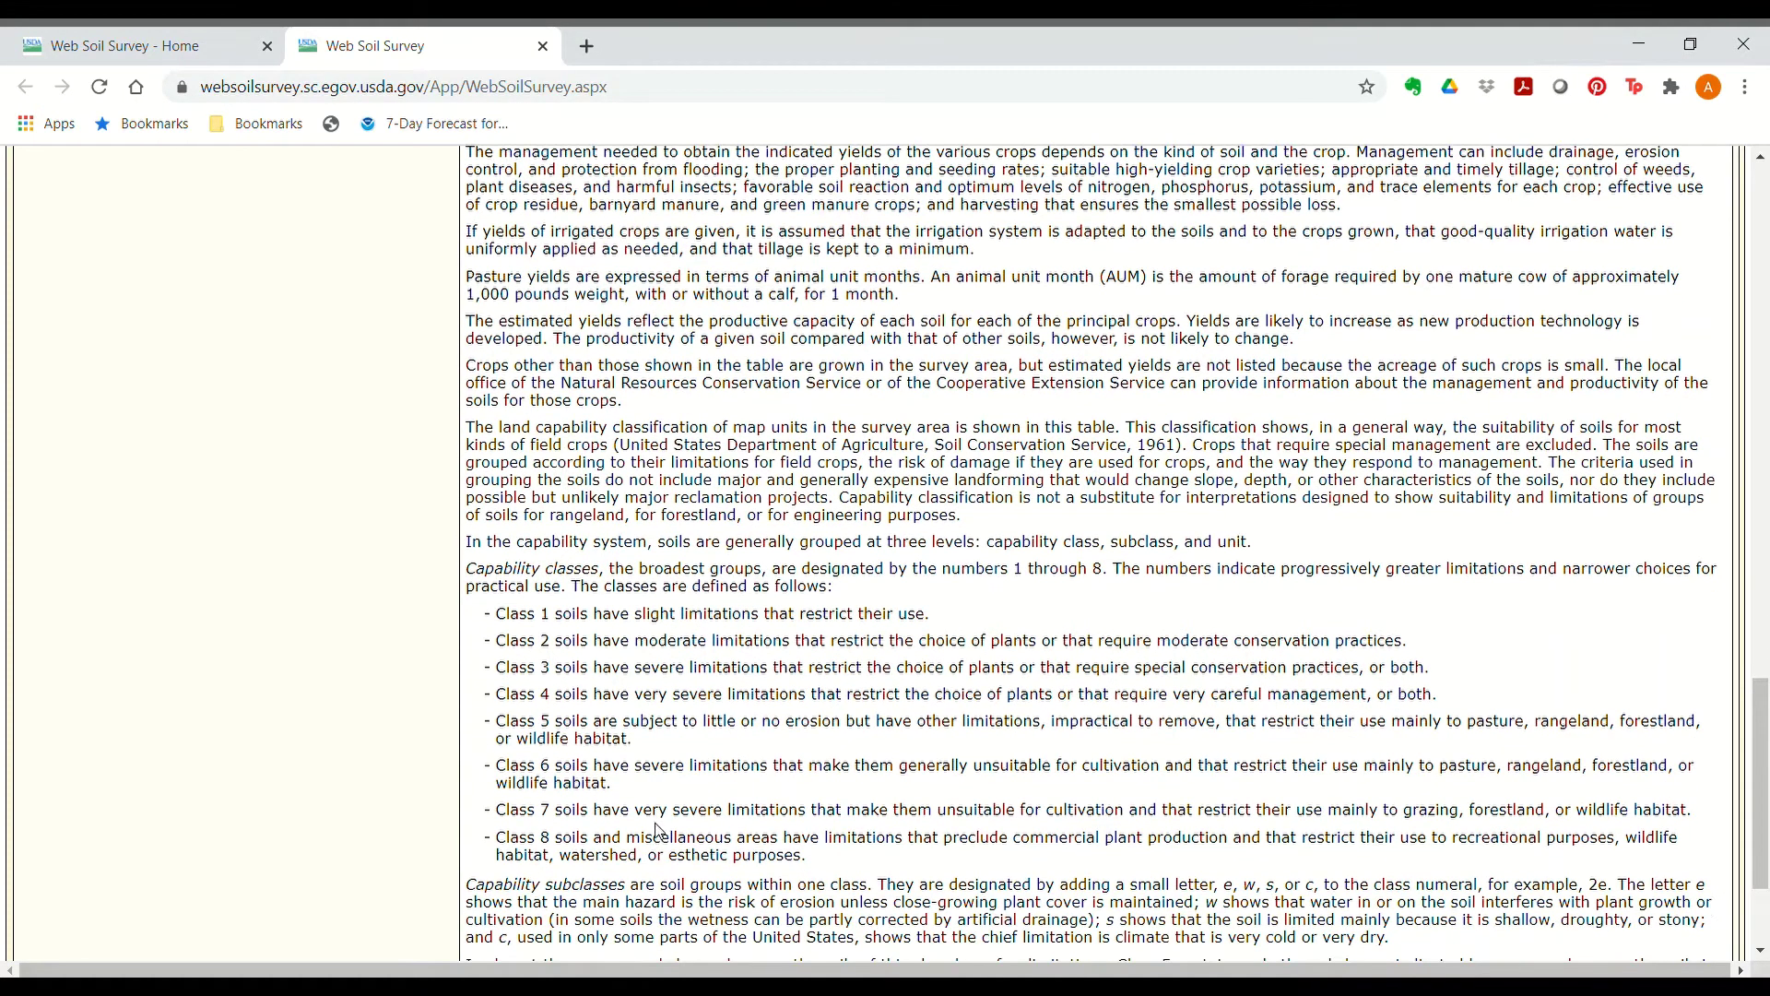
scroll(658, 834, "down", 1)
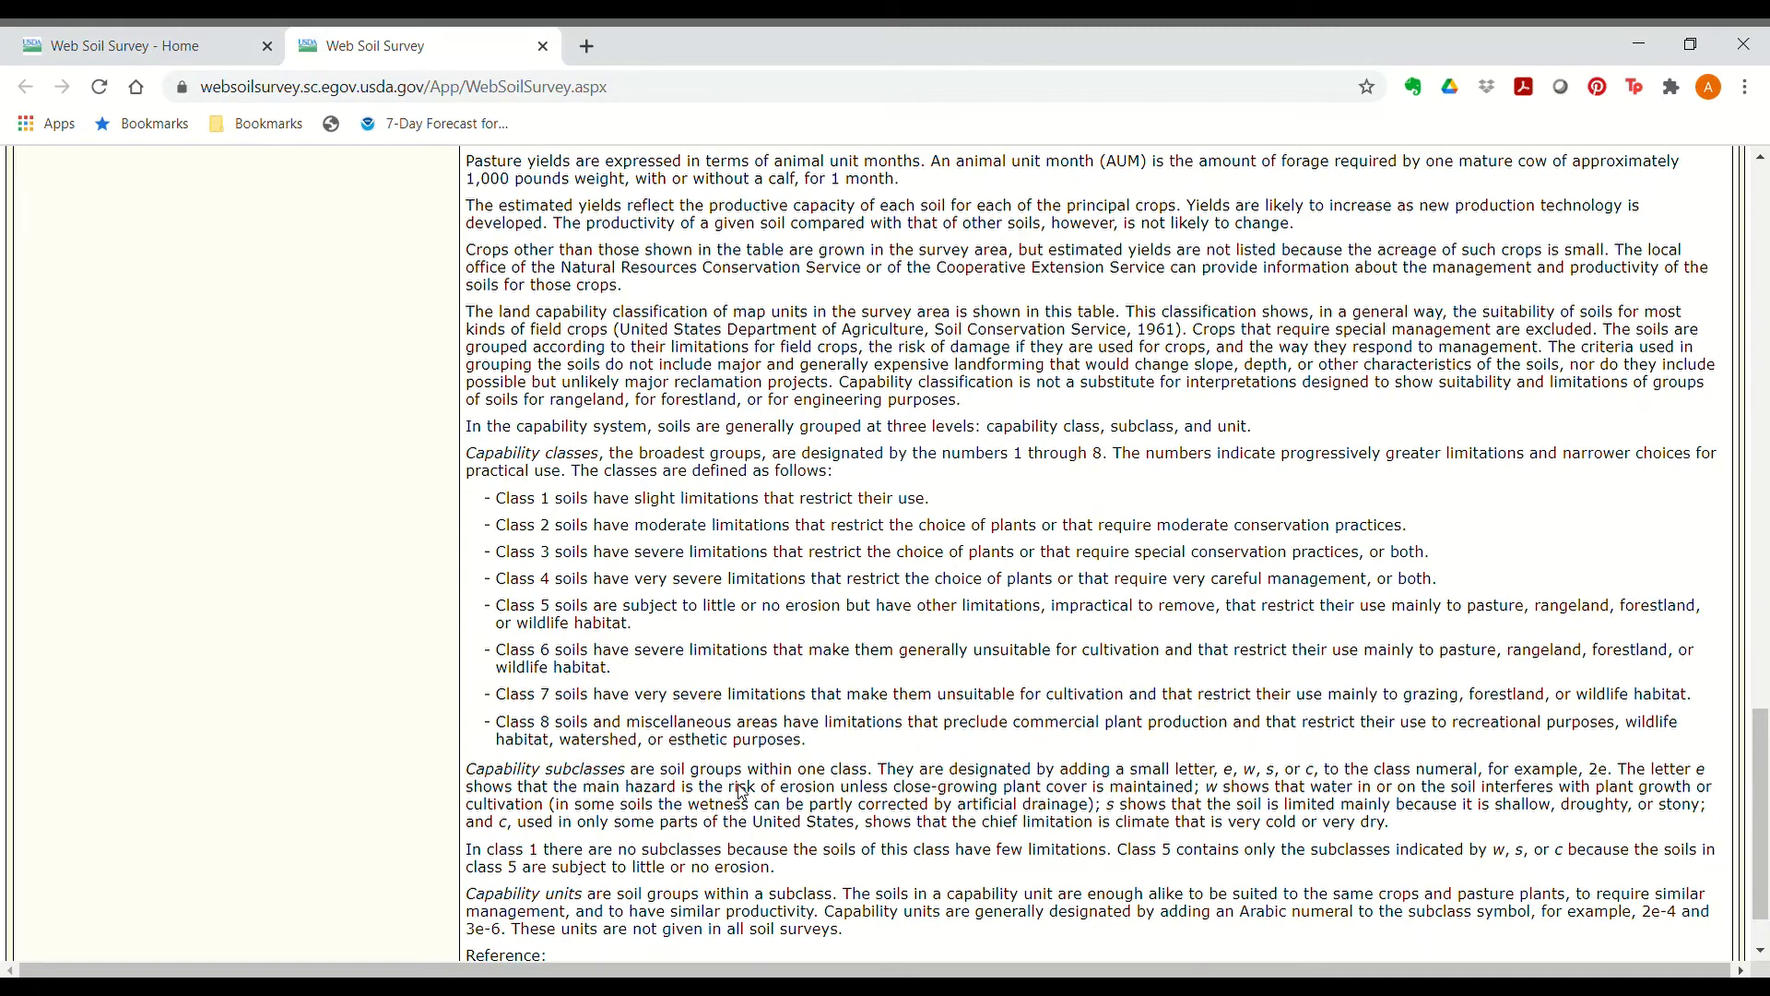
scroll(996, 677, "up", 3)
scroll(996, 677, "up", 12)
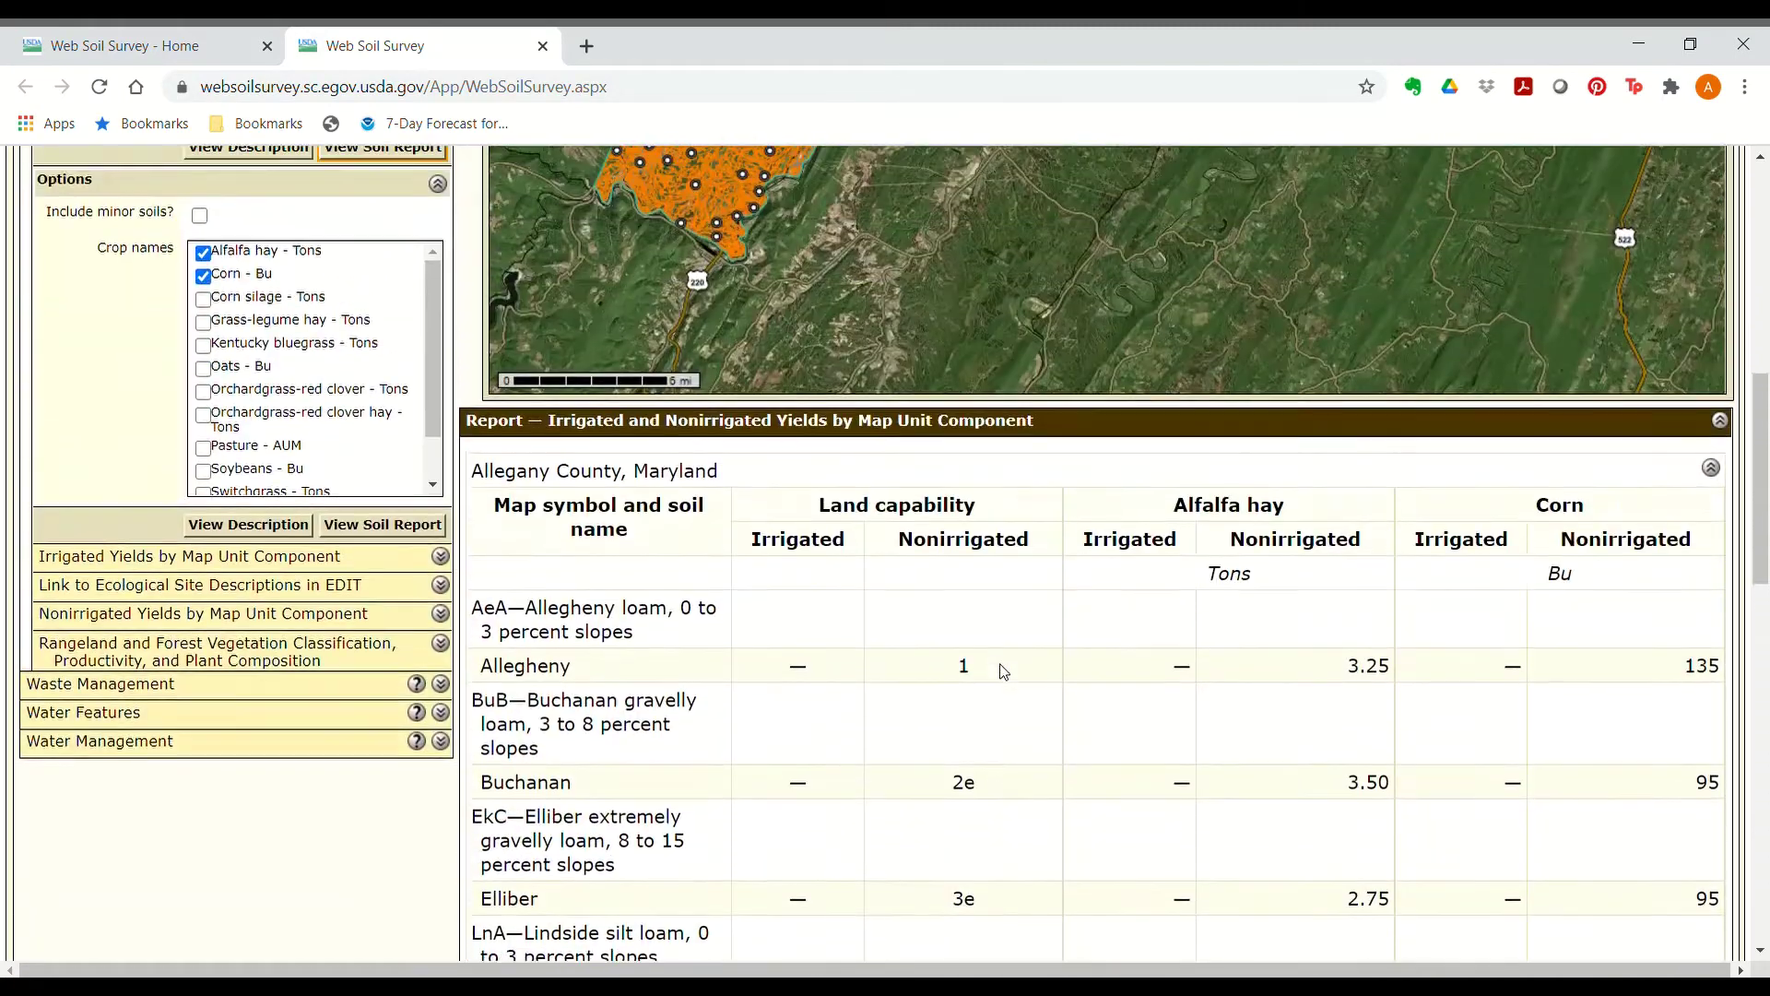
scroll(1027, 667, "down", 1)
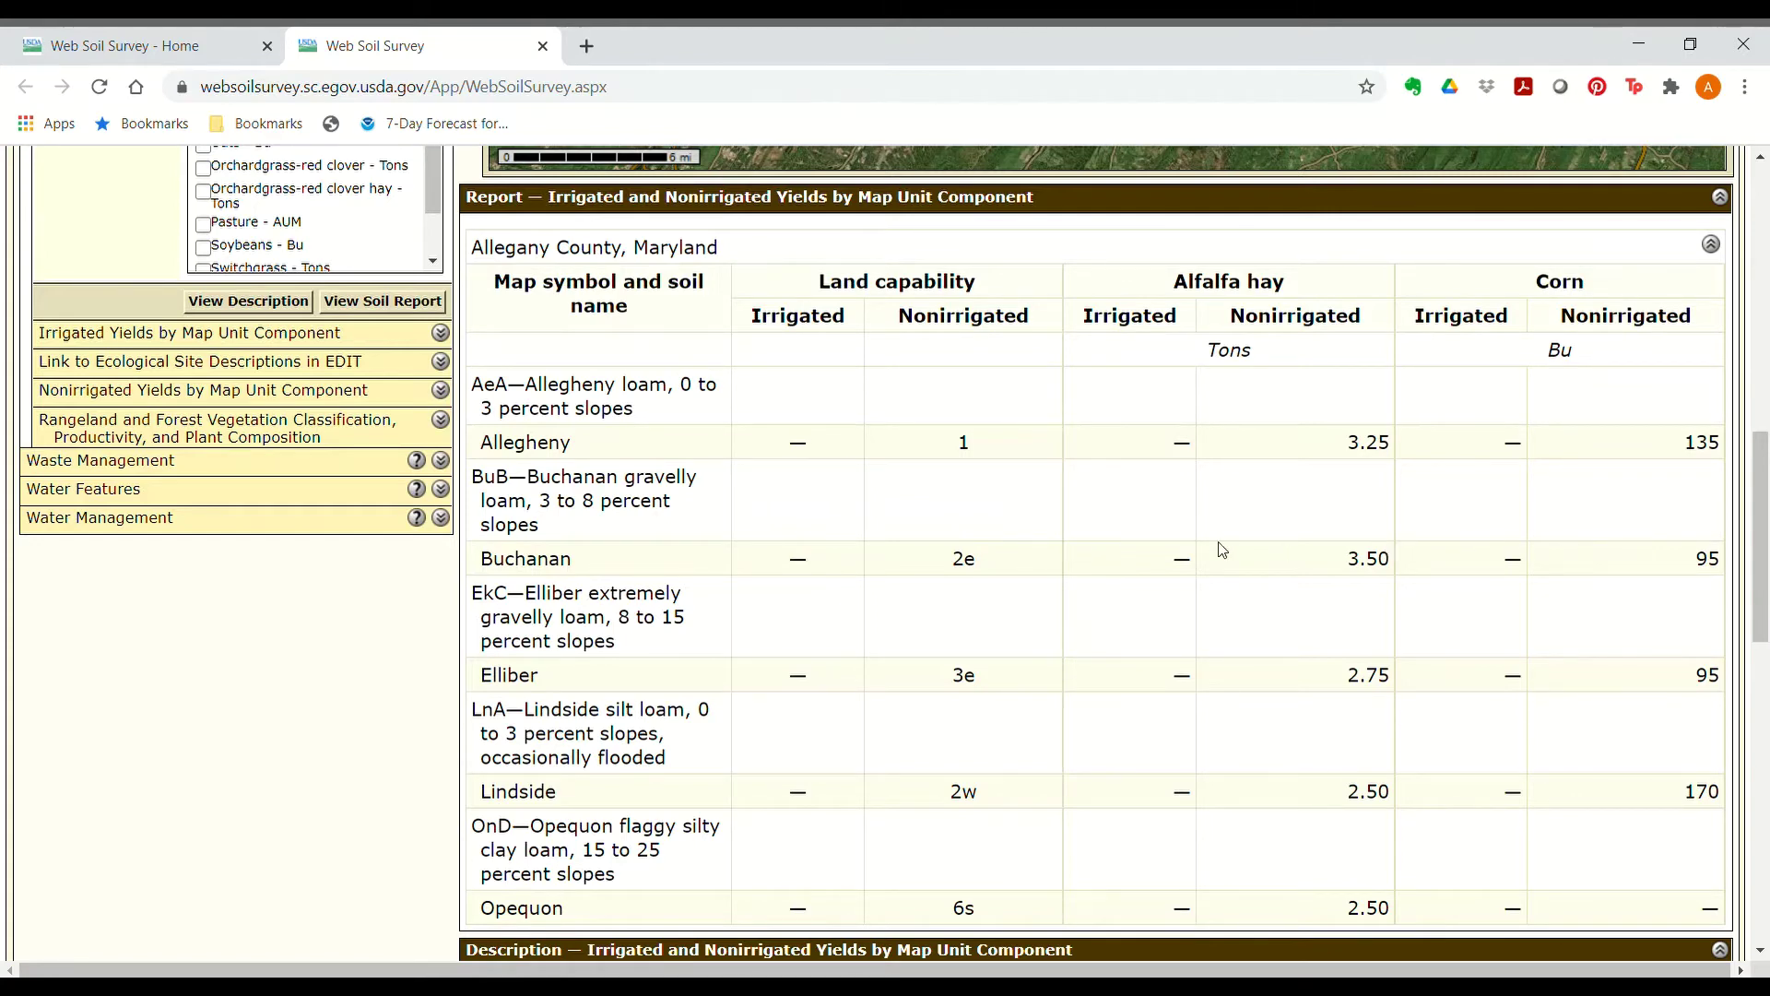
Step: Collapse the Irrigated and Nonirrigated Yields by Map Unit Component options and the Vegetative Productivity category
scroll(949, 526, "up", 5)
scroll(883, 532, "up", 1)
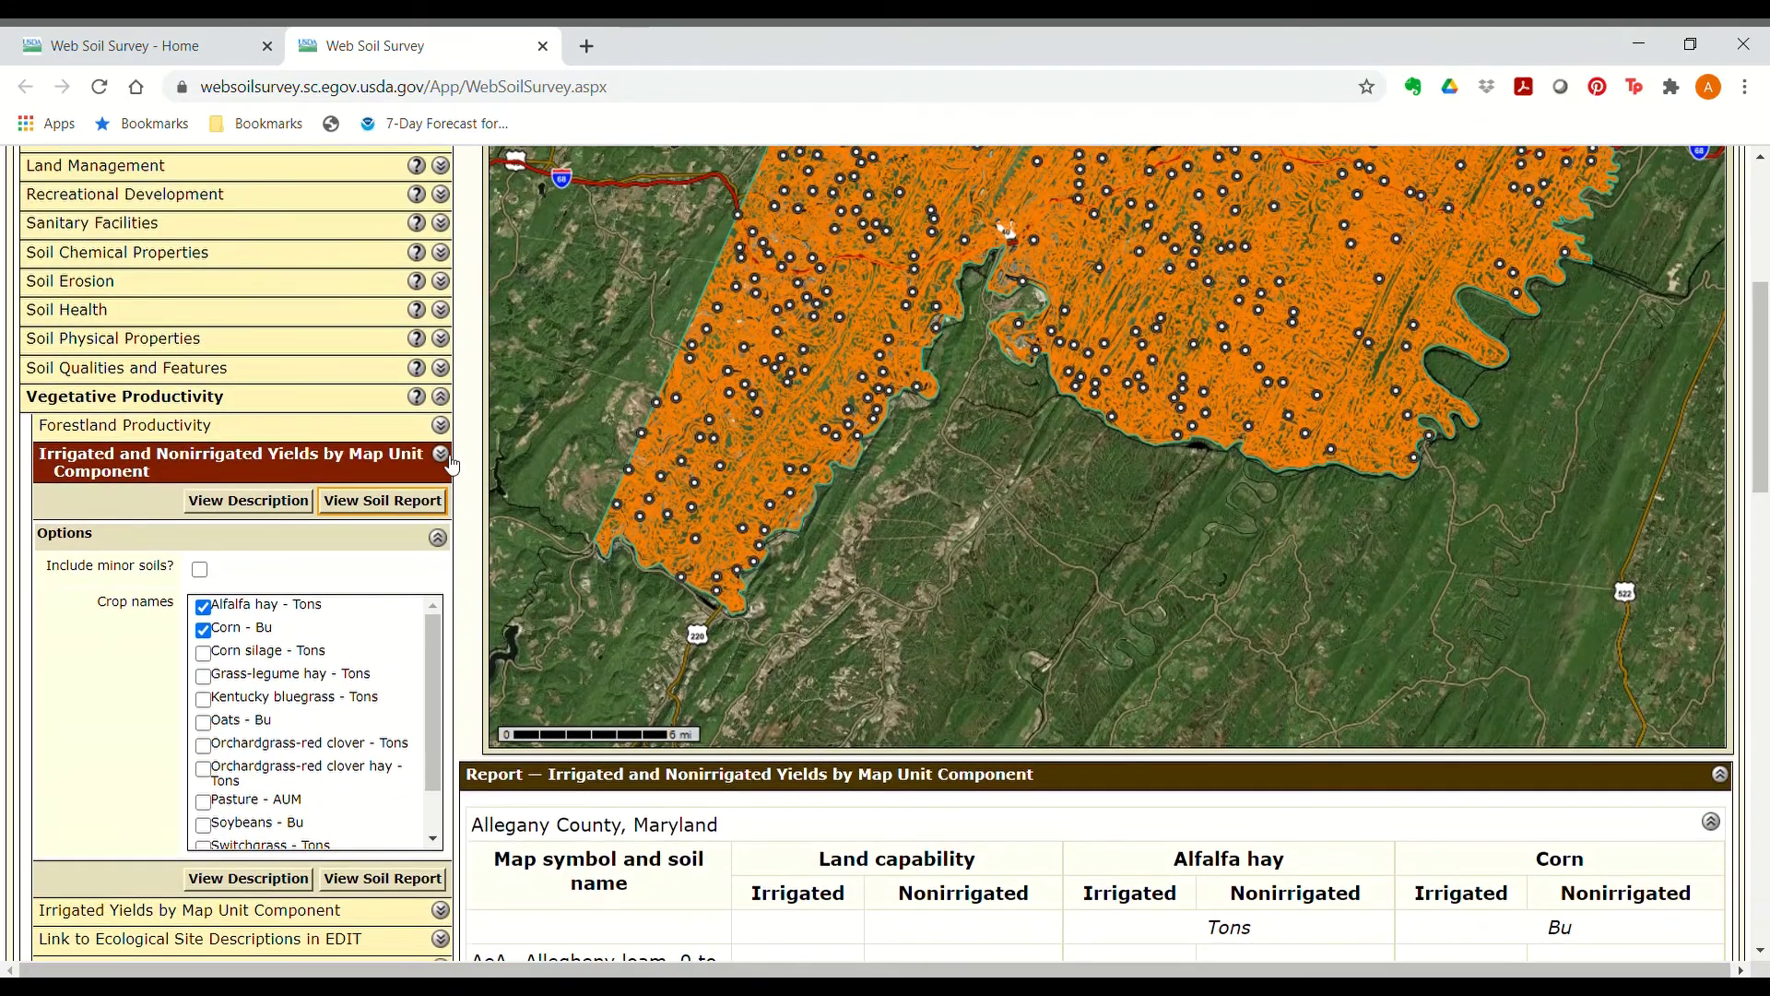
left_click(440, 454)
left_click(442, 397)
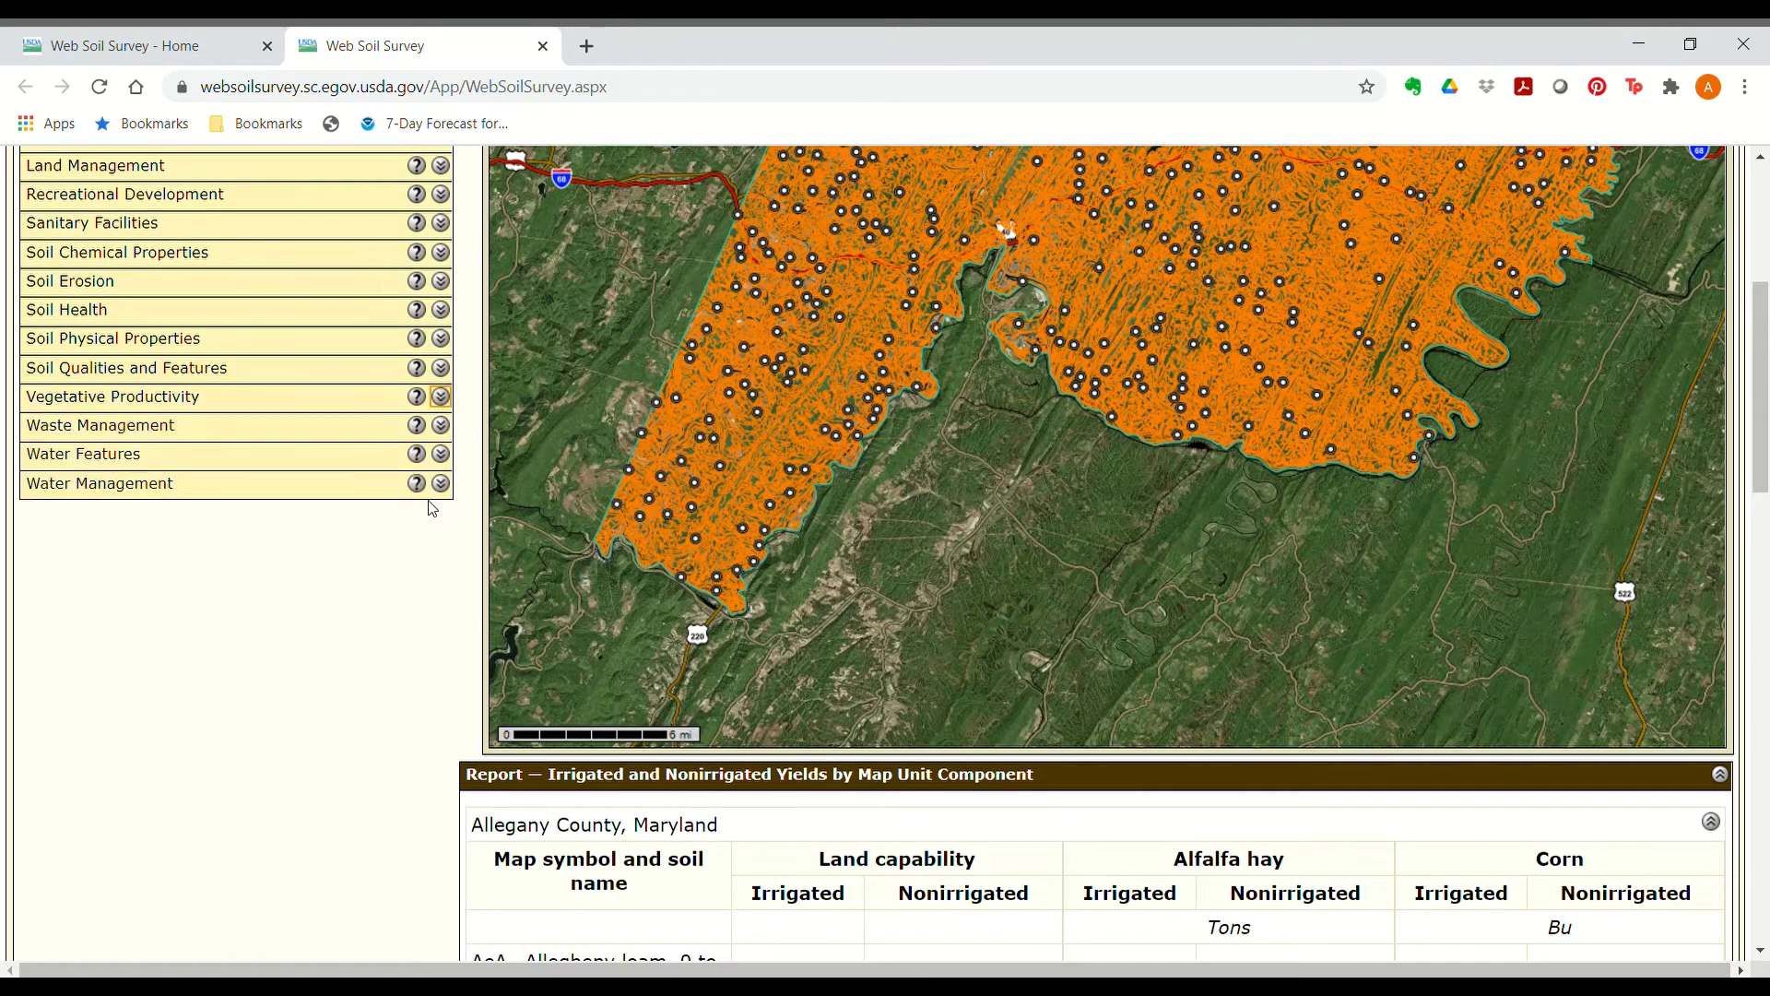
Step: Generate the Dwellings and Small Commercial Buildings report from Building Site Development, leaving out minor soils
scroll(431, 506, "up", 4)
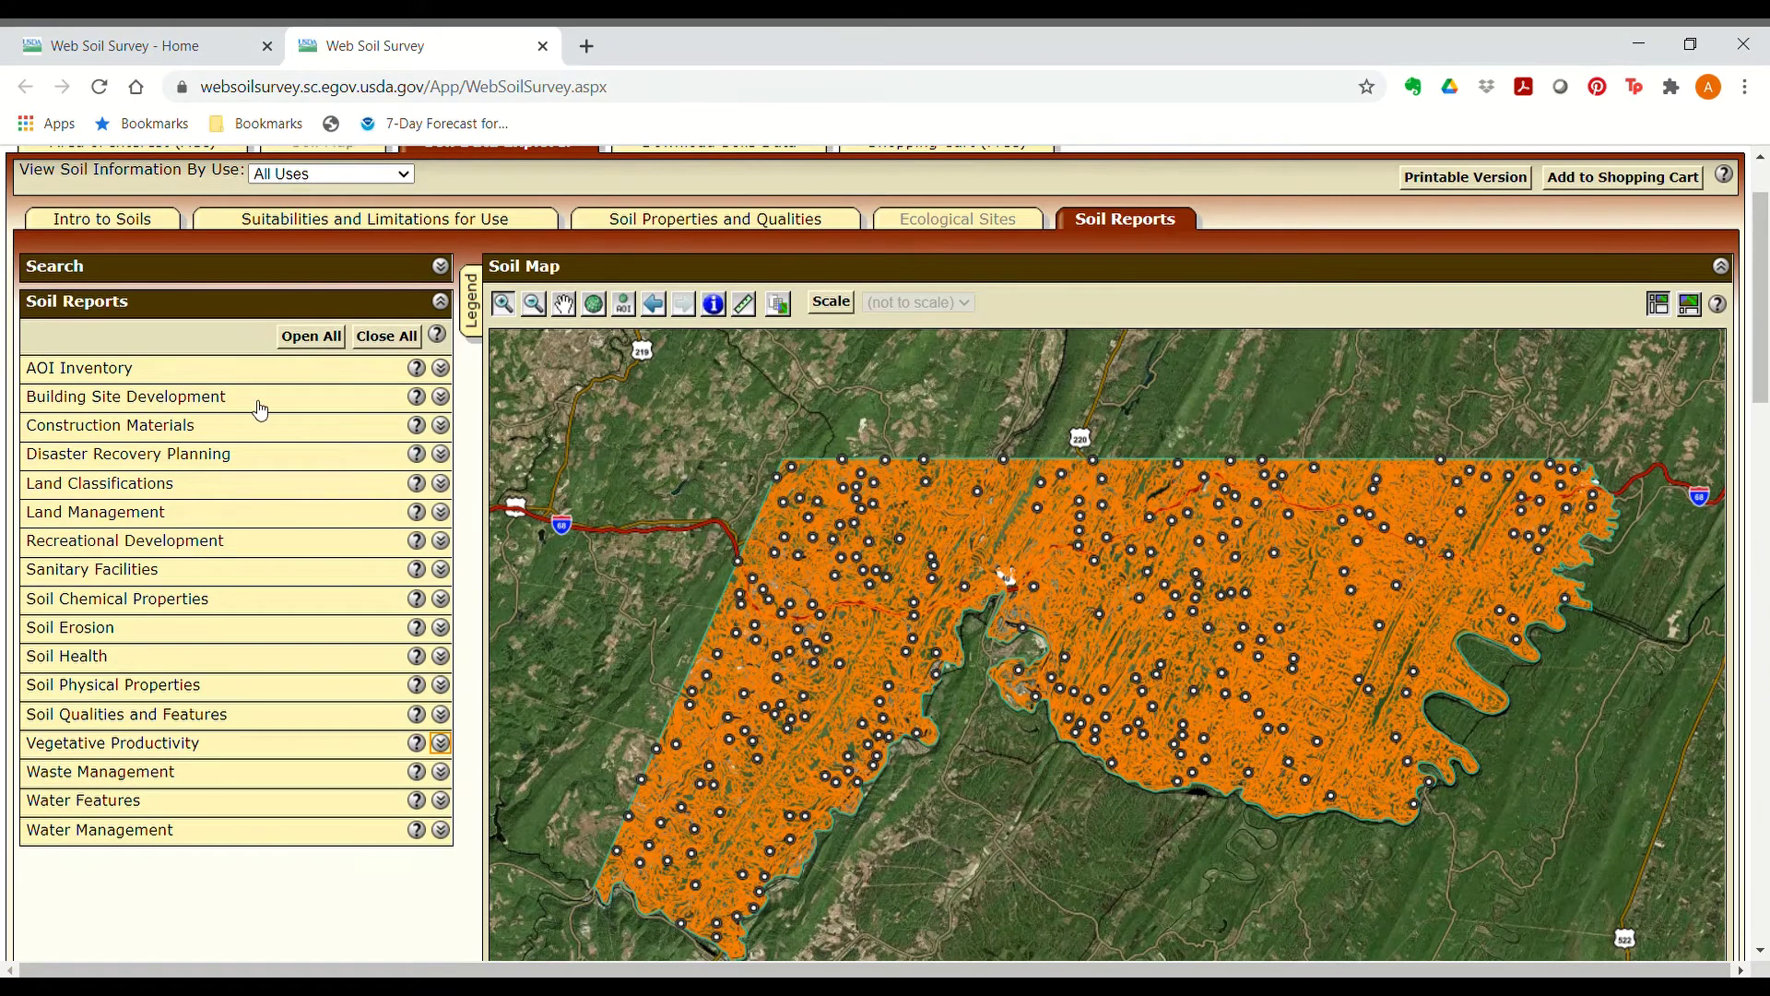
left_click(442, 397)
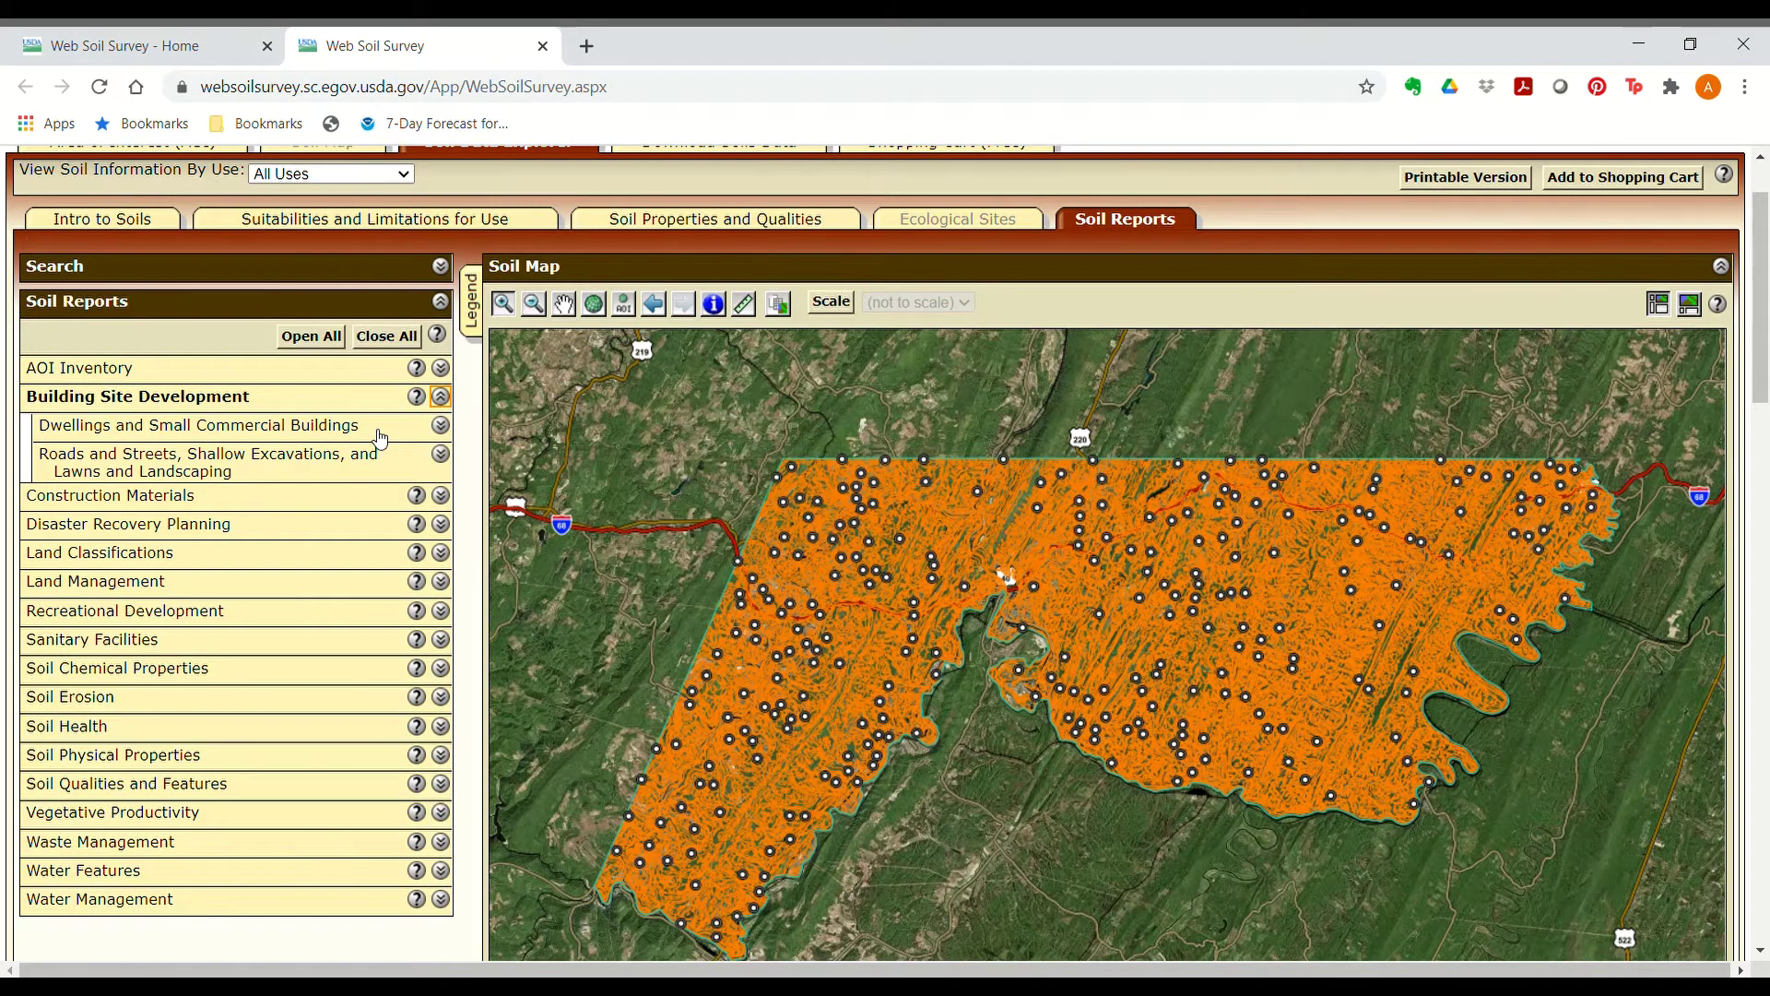
left_click(442, 426)
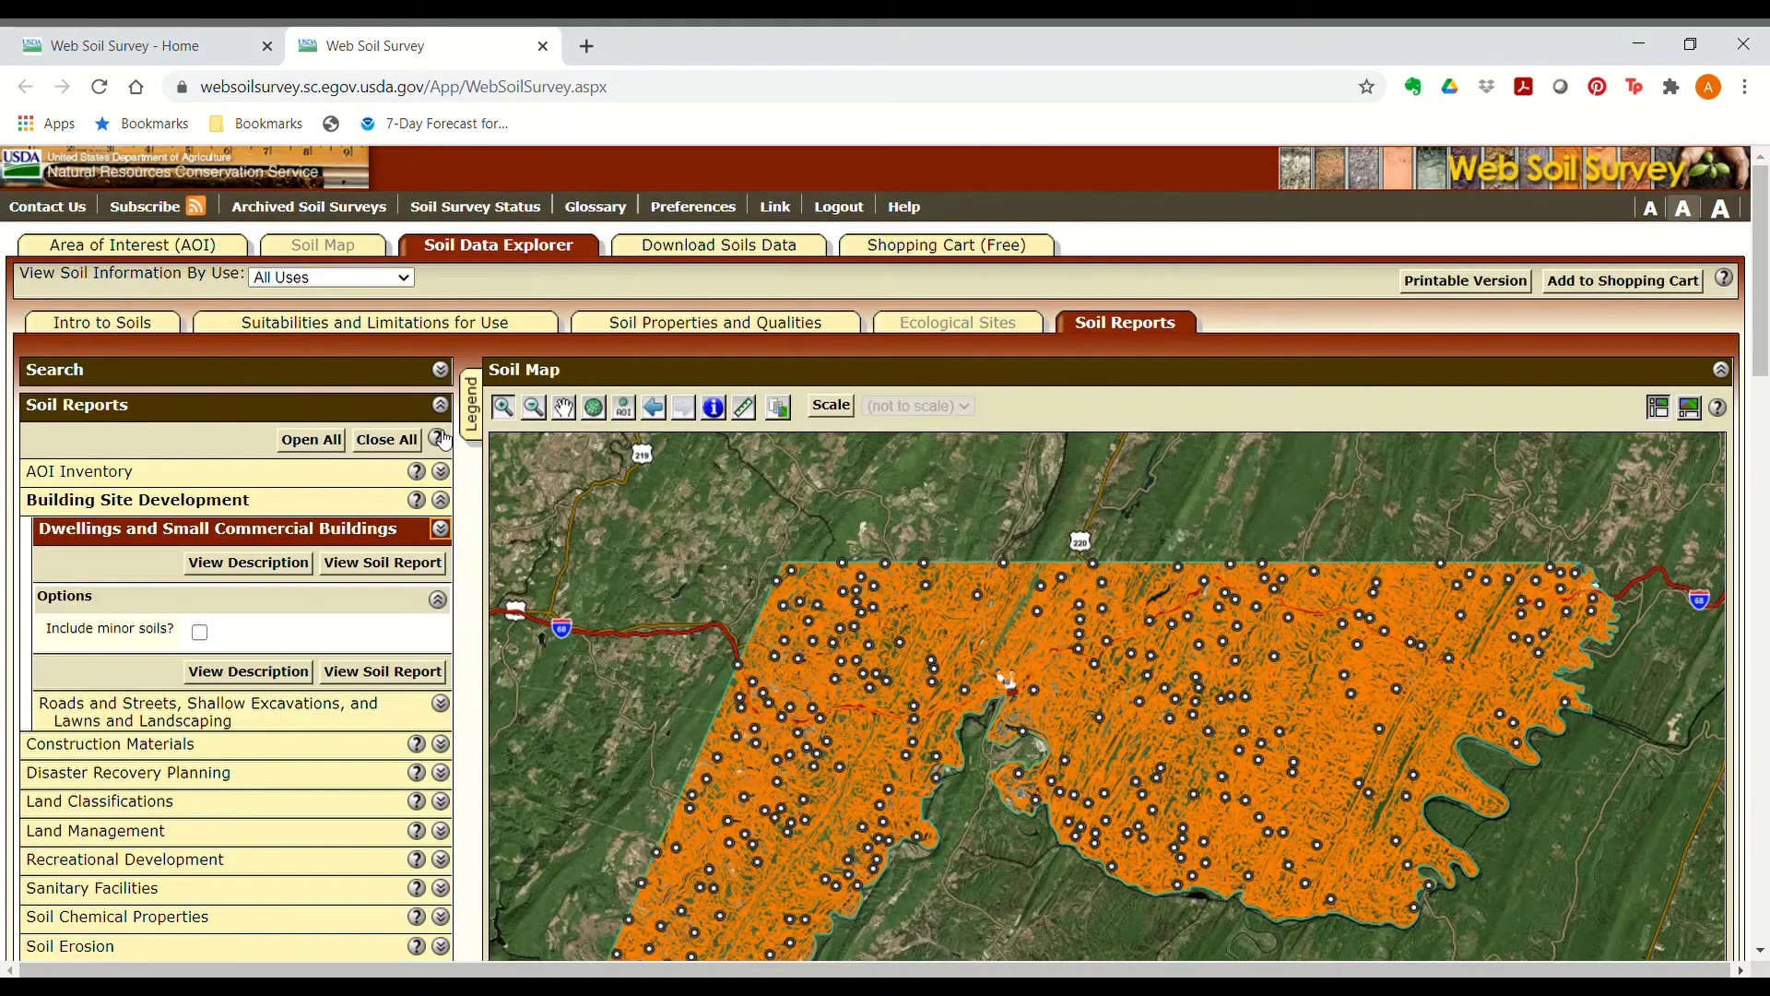
scroll(382, 524, "down", 1)
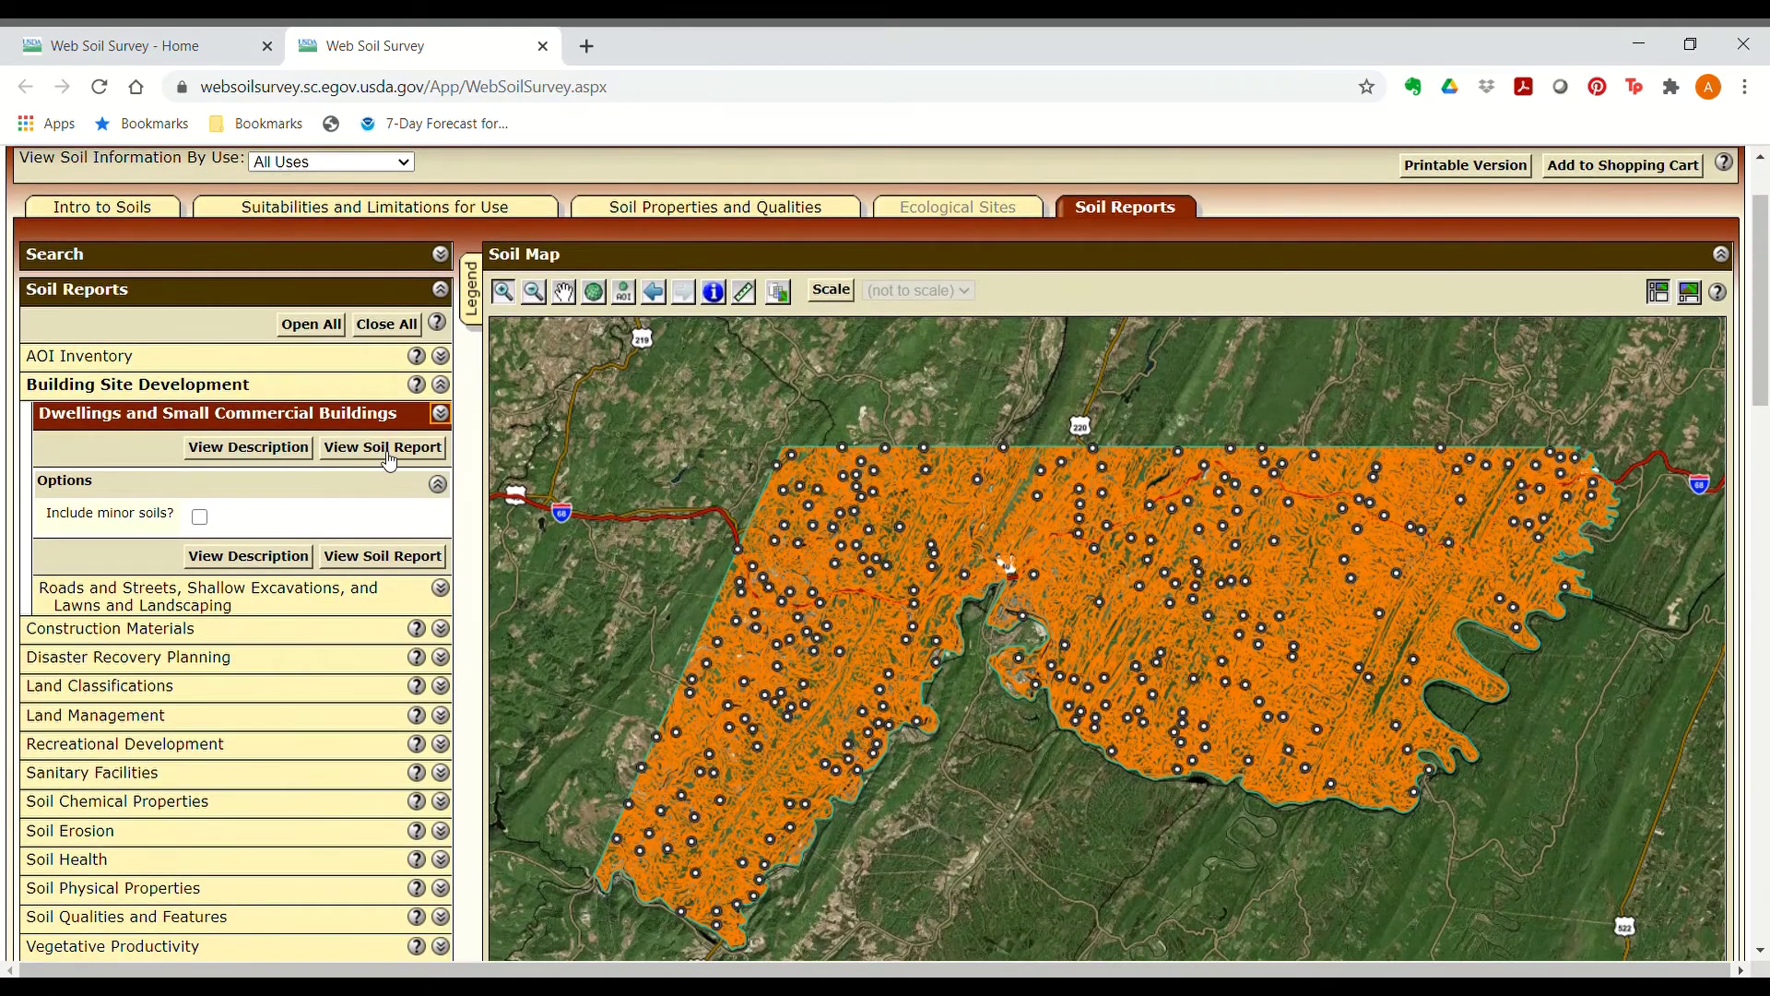
left_click(387, 455)
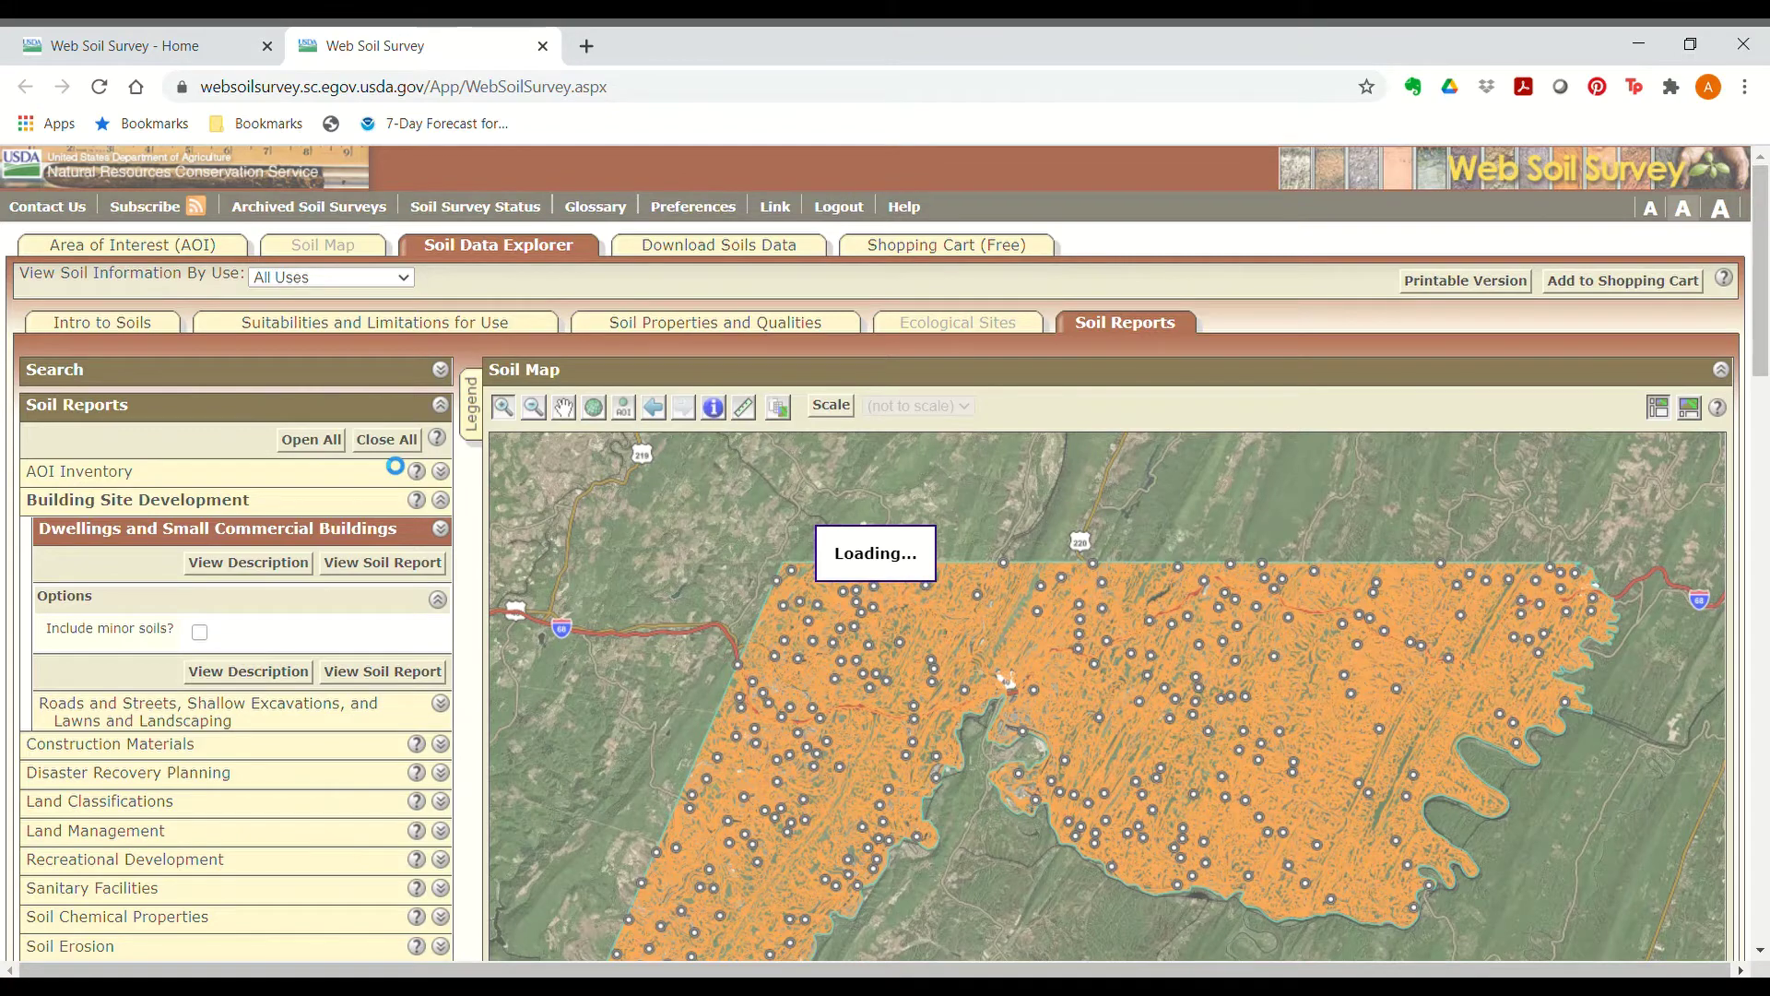
Step: Examine each map unit's rating classes, limiting features and values for dwellings with and without basements and small commercial buildings
scroll(390, 461, "down", 5)
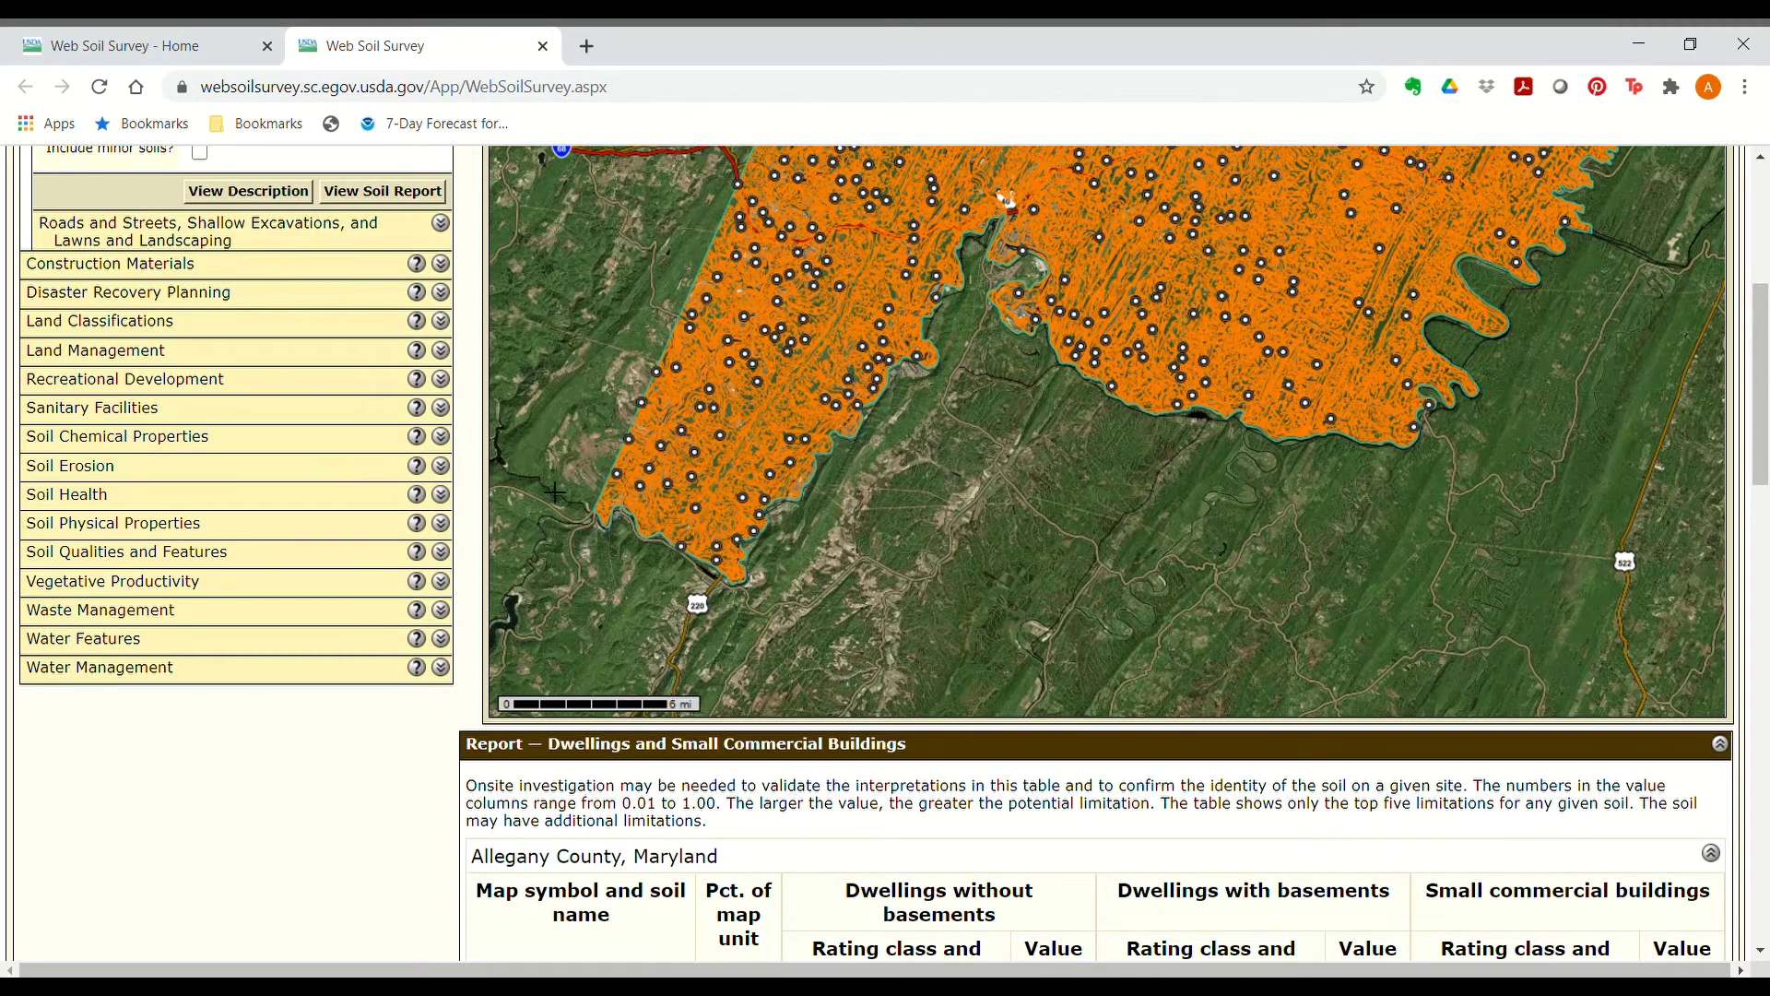
scroll(664, 477, "down", 4)
scroll(445, 627, "down", 3)
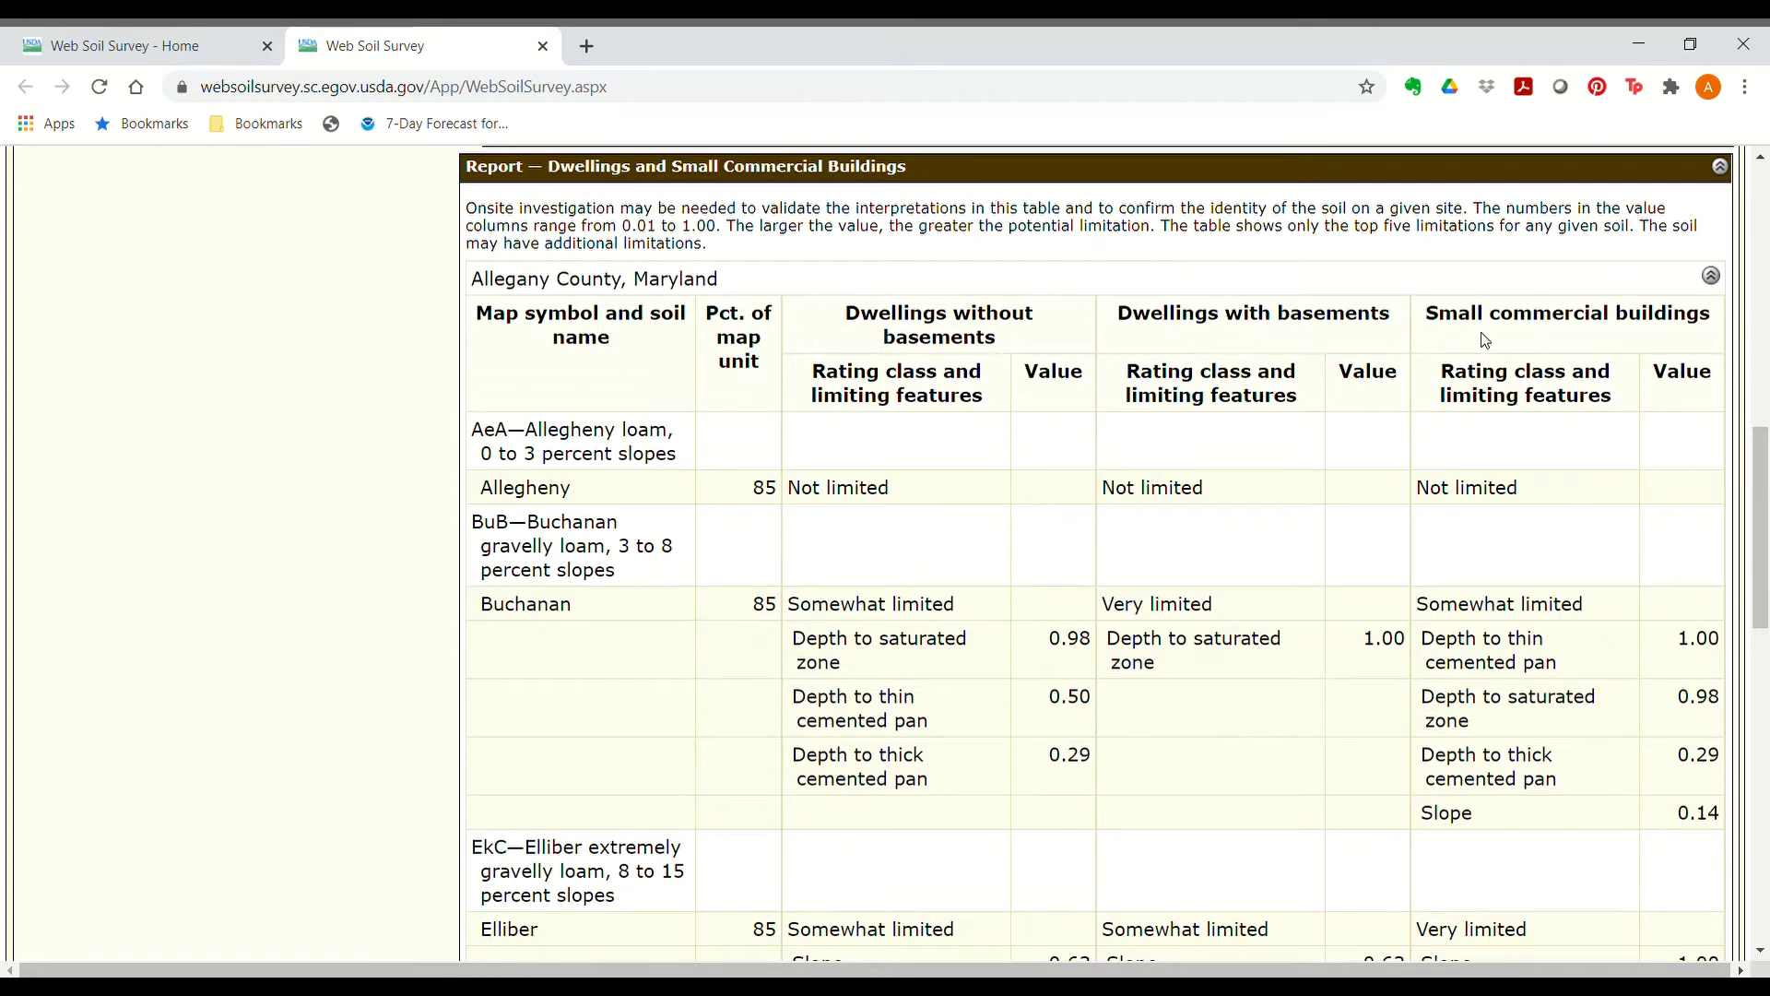
scroll(1493, 338, "down", 1)
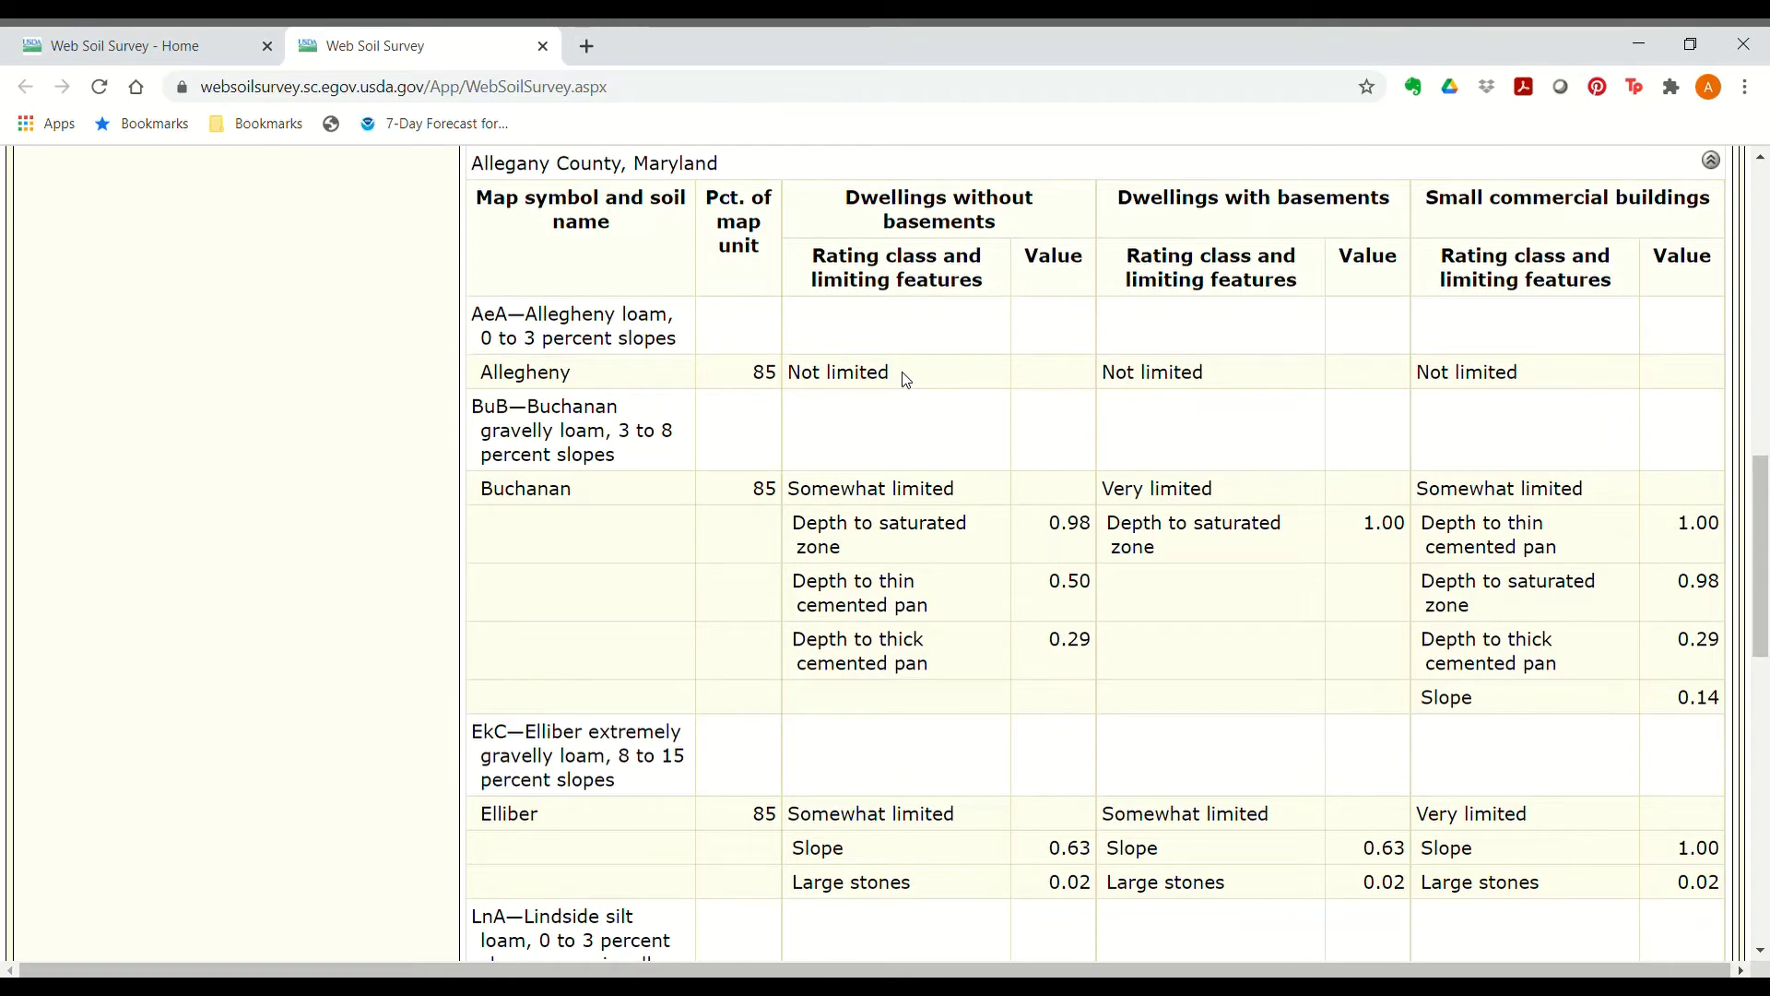
scroll(907, 378, "down", 3)
scroll(907, 373, "up", 3)
scroll(994, 724, "down", 5)
scroll(994, 724, "down", 6)
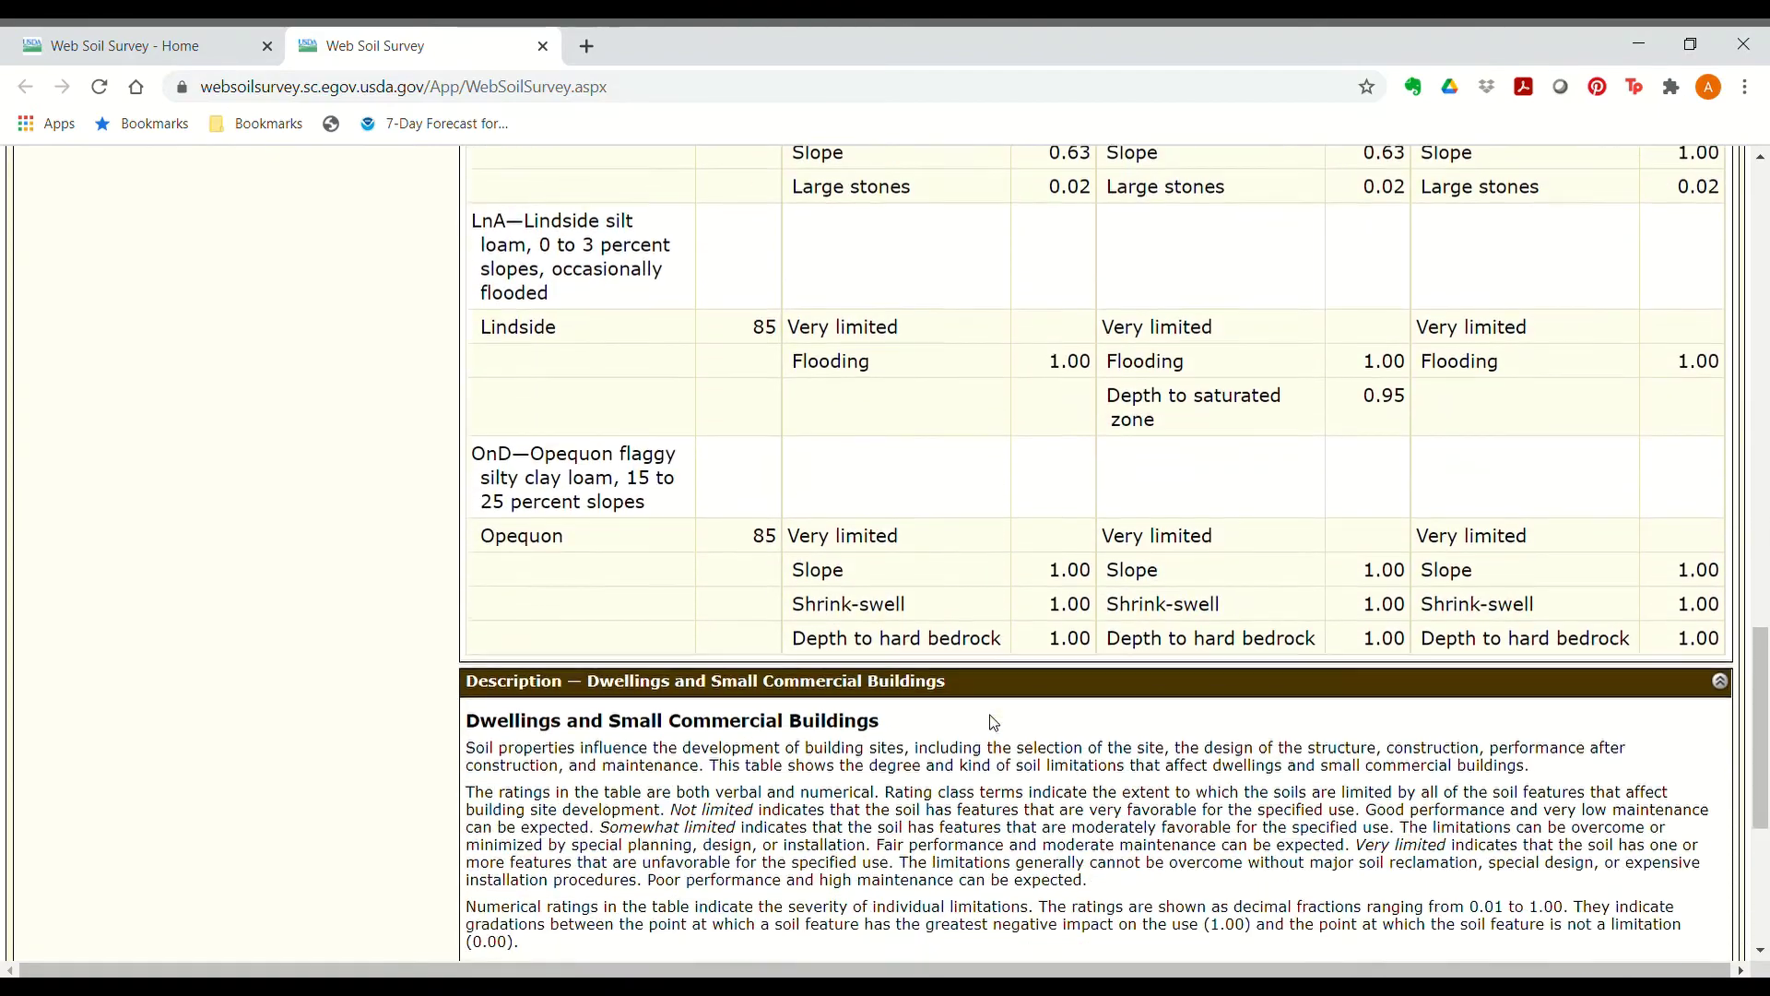
Step: Read the description of the building limitation ratings and dwelling types, and check it against the map unit ratings
scroll(903, 700, "down", 2)
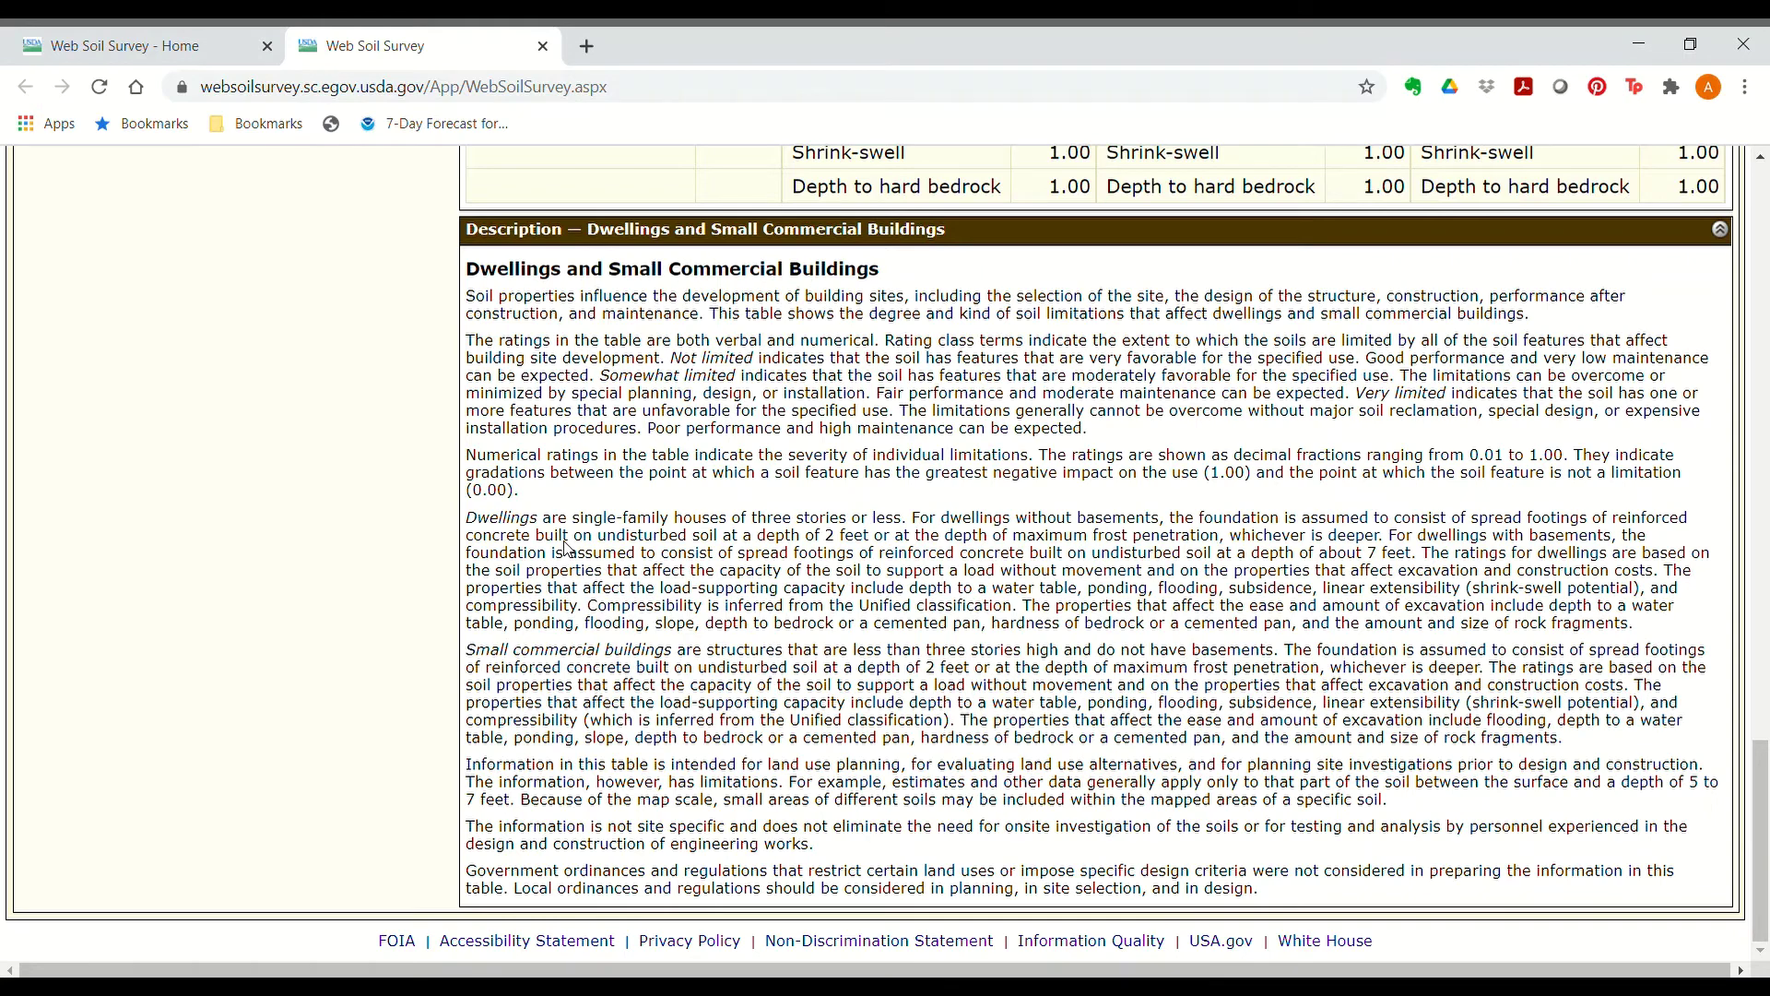
scroll(567, 549, "up", 10)
scroll(446, 565, "up", 3)
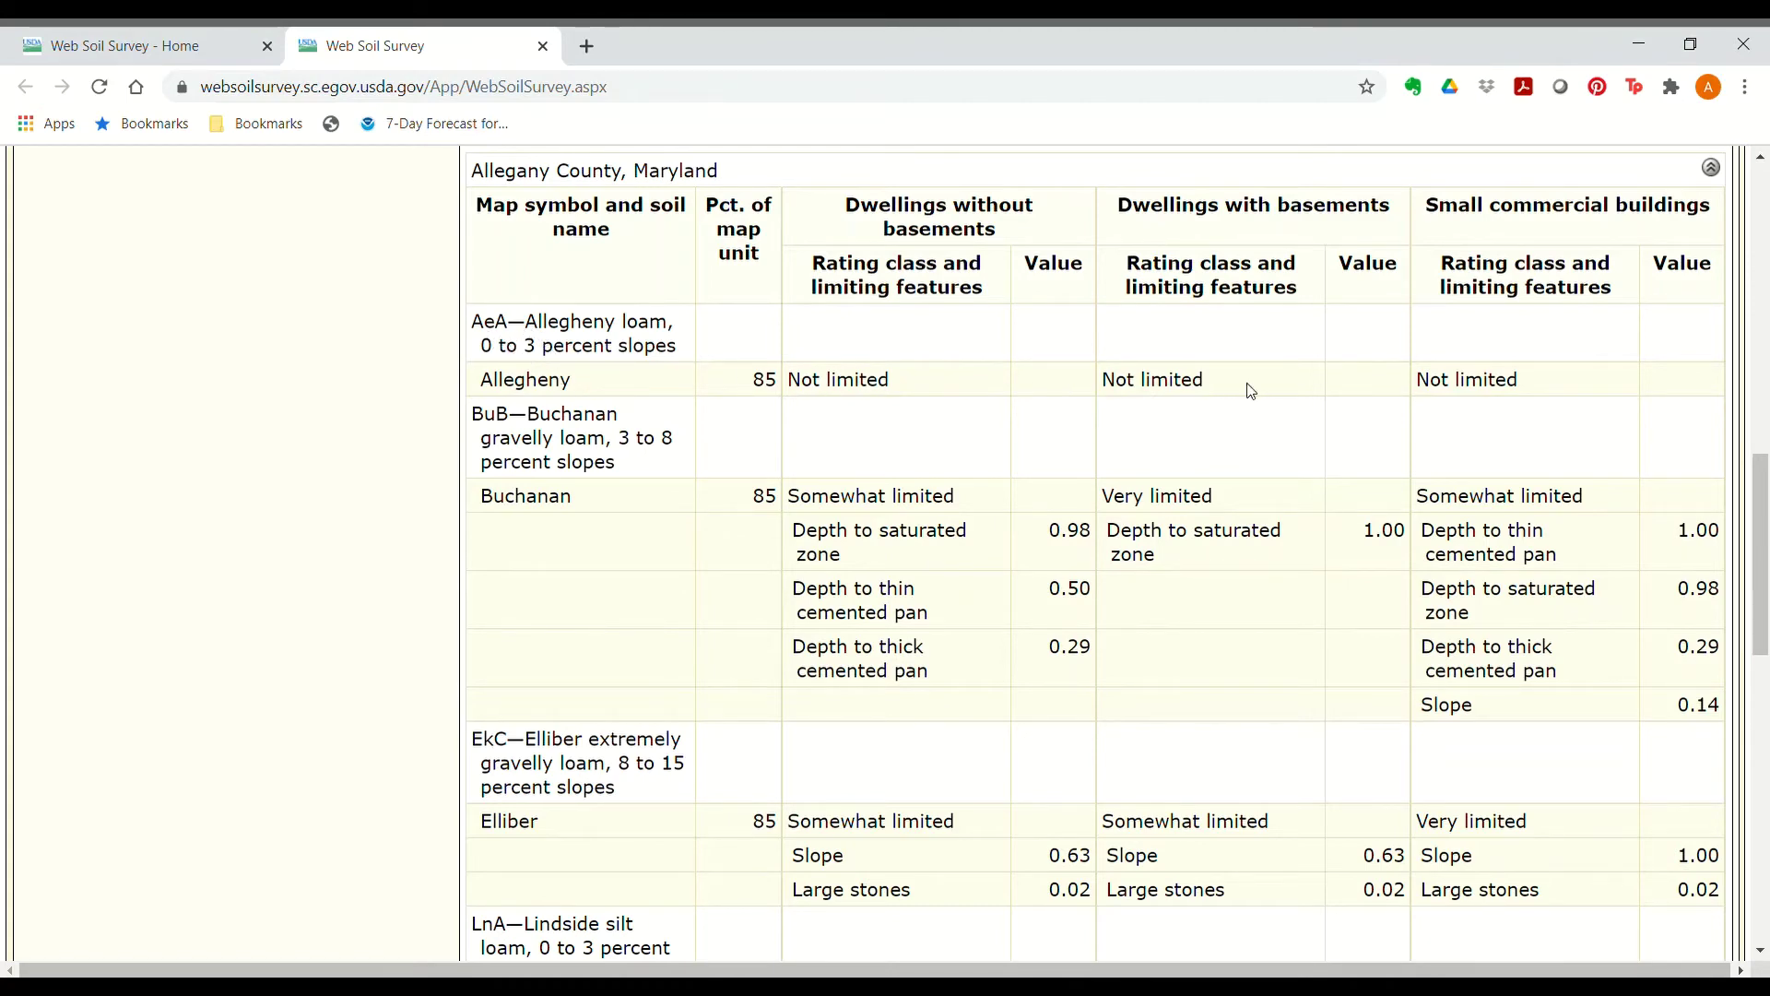
scroll(1257, 522, "down", 2)
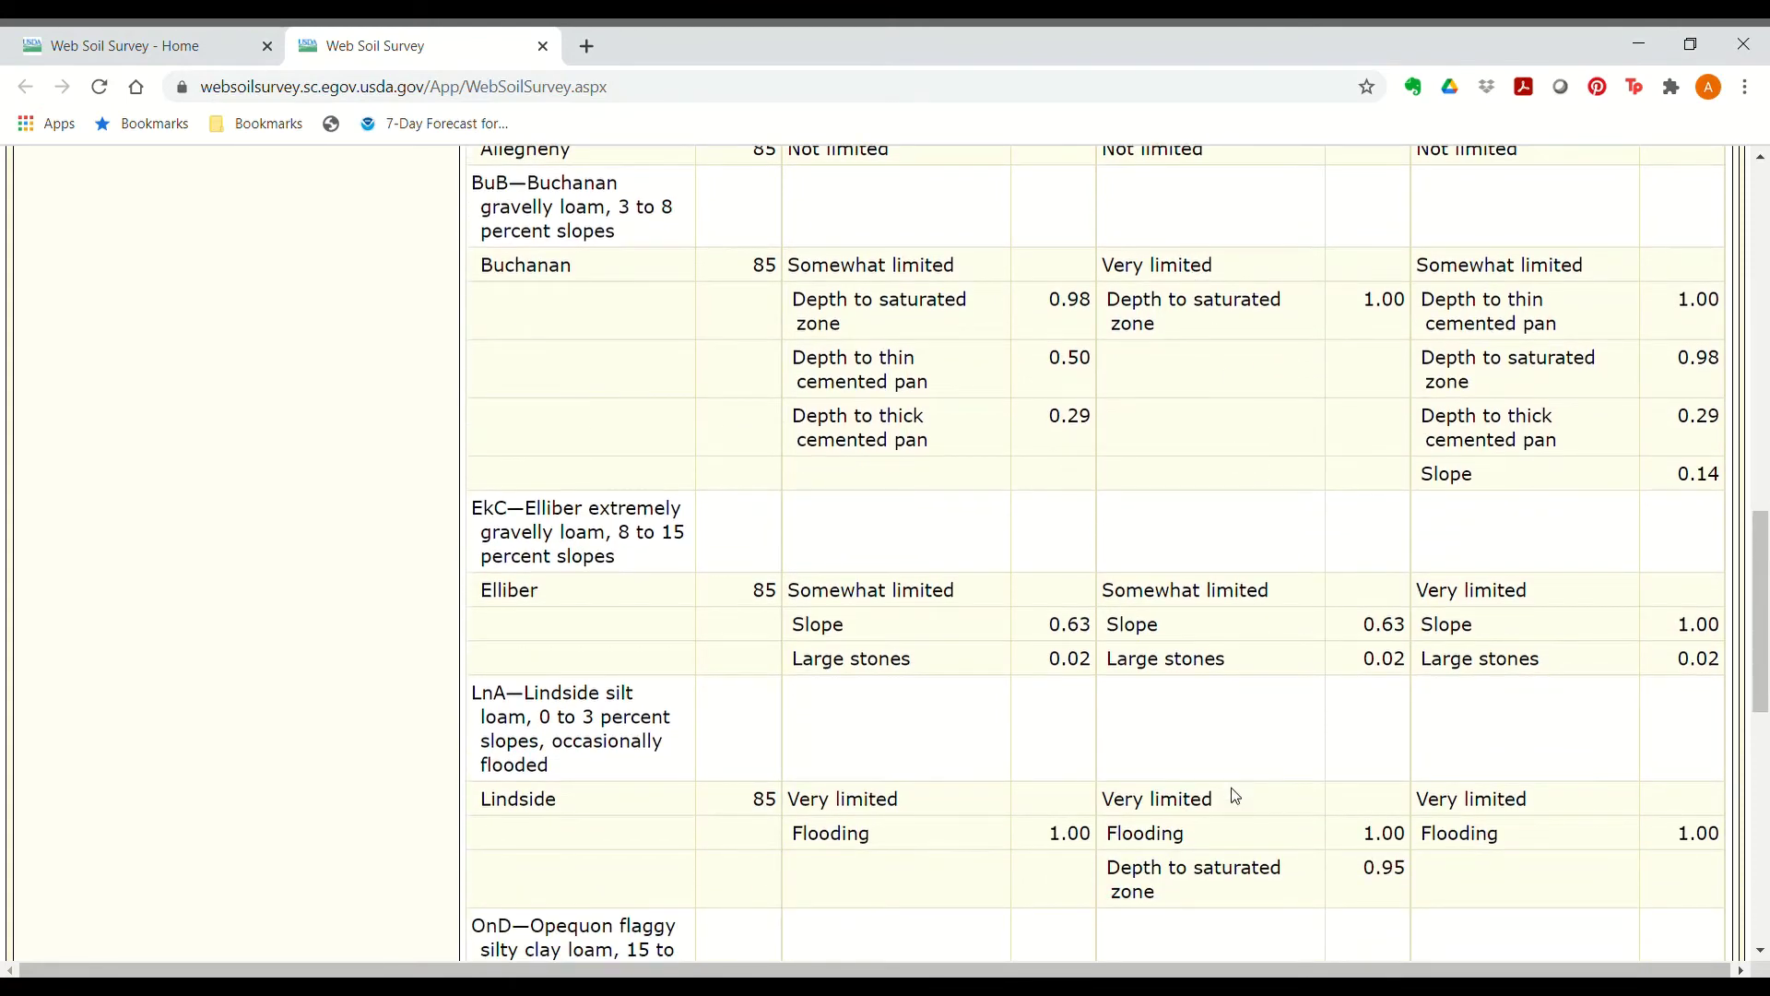
scroll(1231, 795, "down", 2)
scroll(1217, 793, "up", 5)
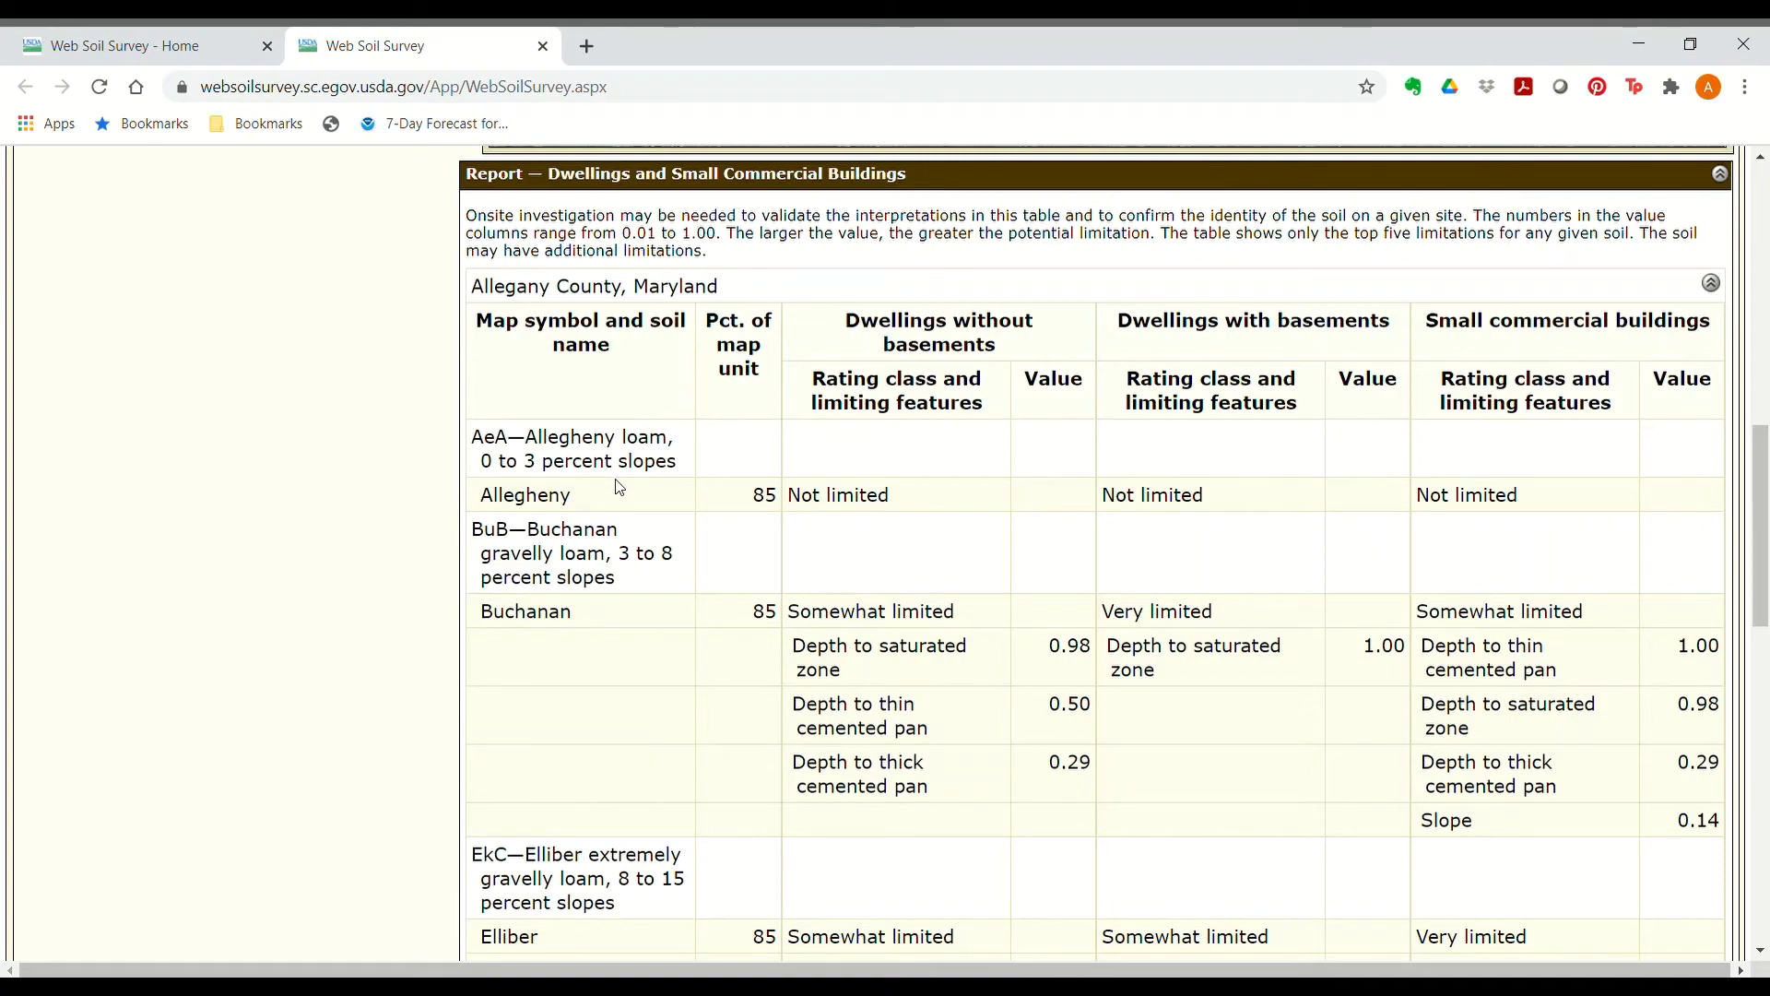
Step: Collapse the dwellings report options and generate the Roads and Streets, Shallow Excavations, and Lawns and Landscaping report
scroll(624, 484, "up", 8)
scroll(628, 493, "up", 1)
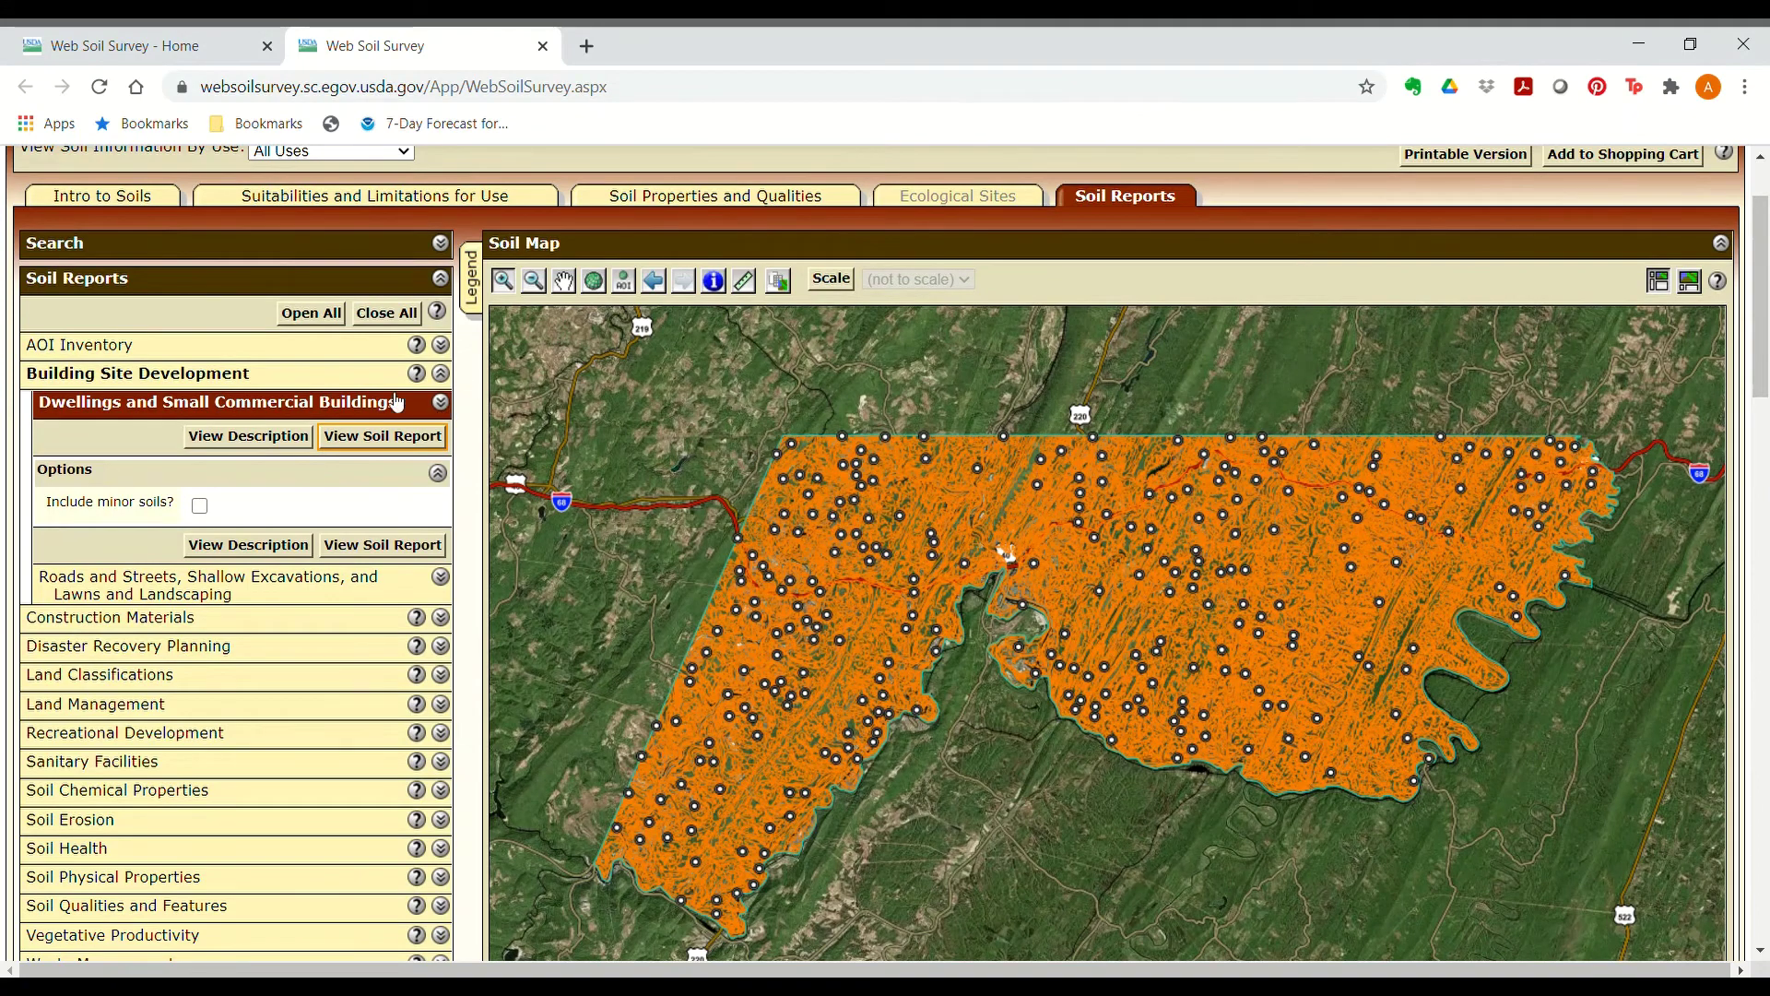
left_click(444, 403)
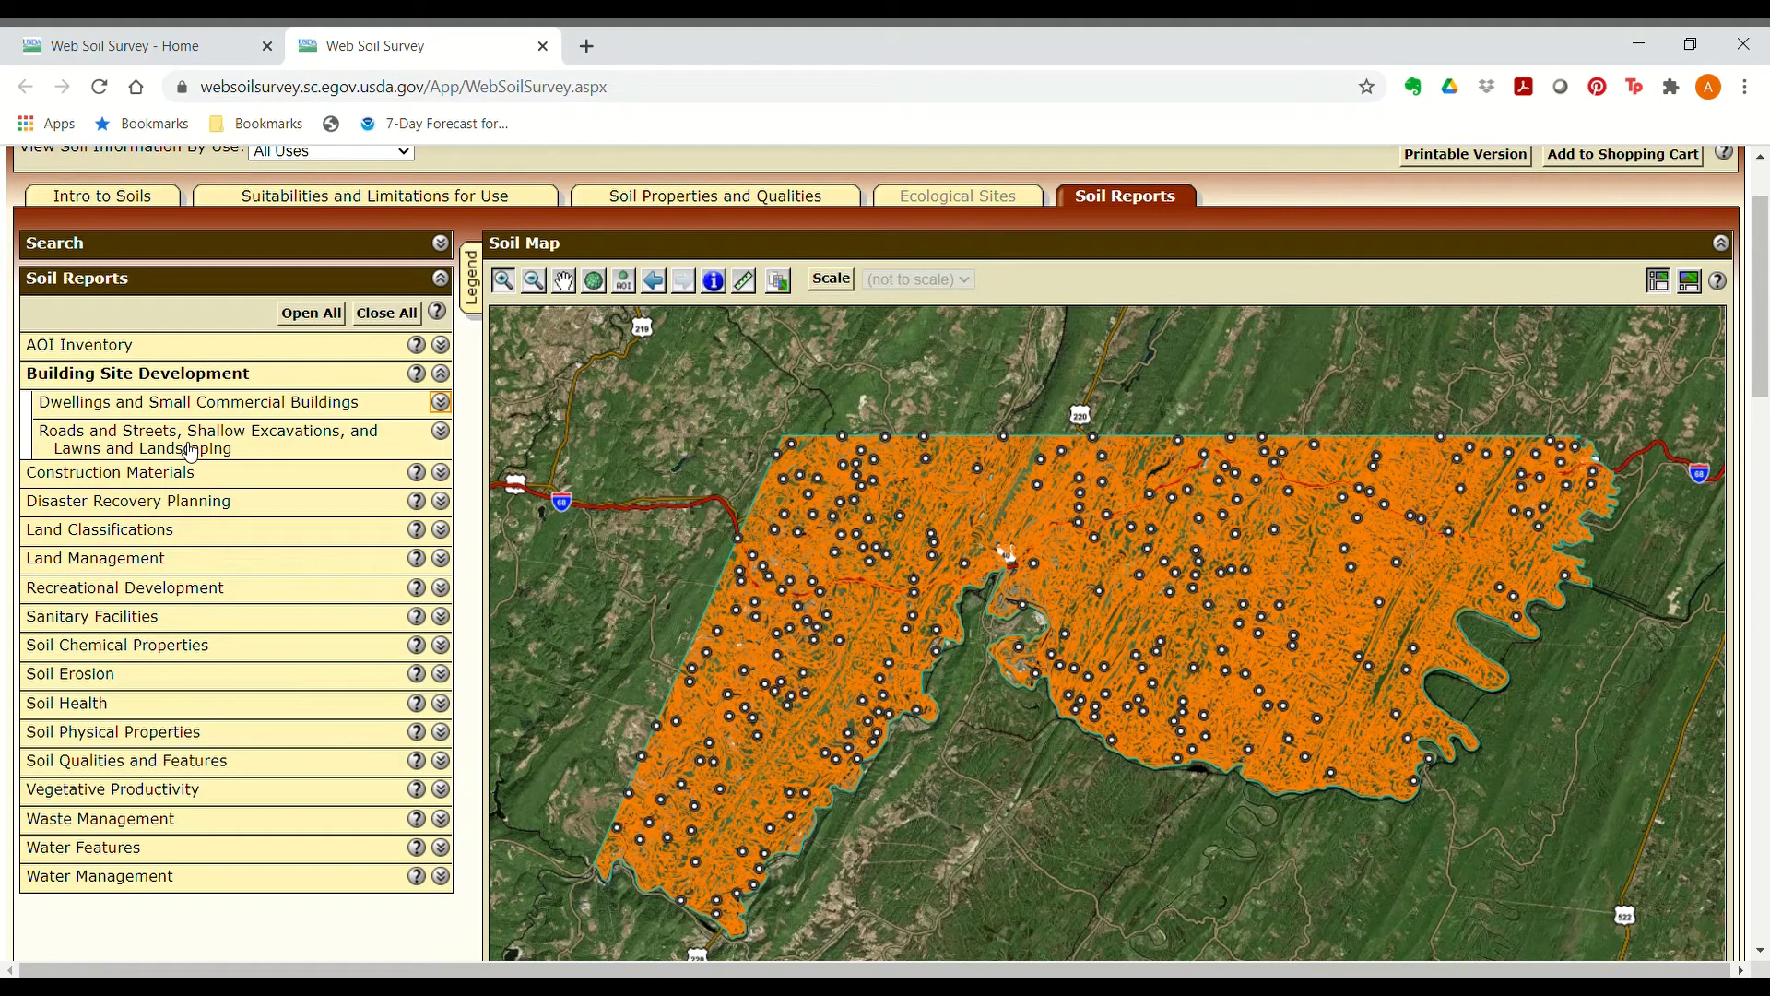
left_click(440, 430)
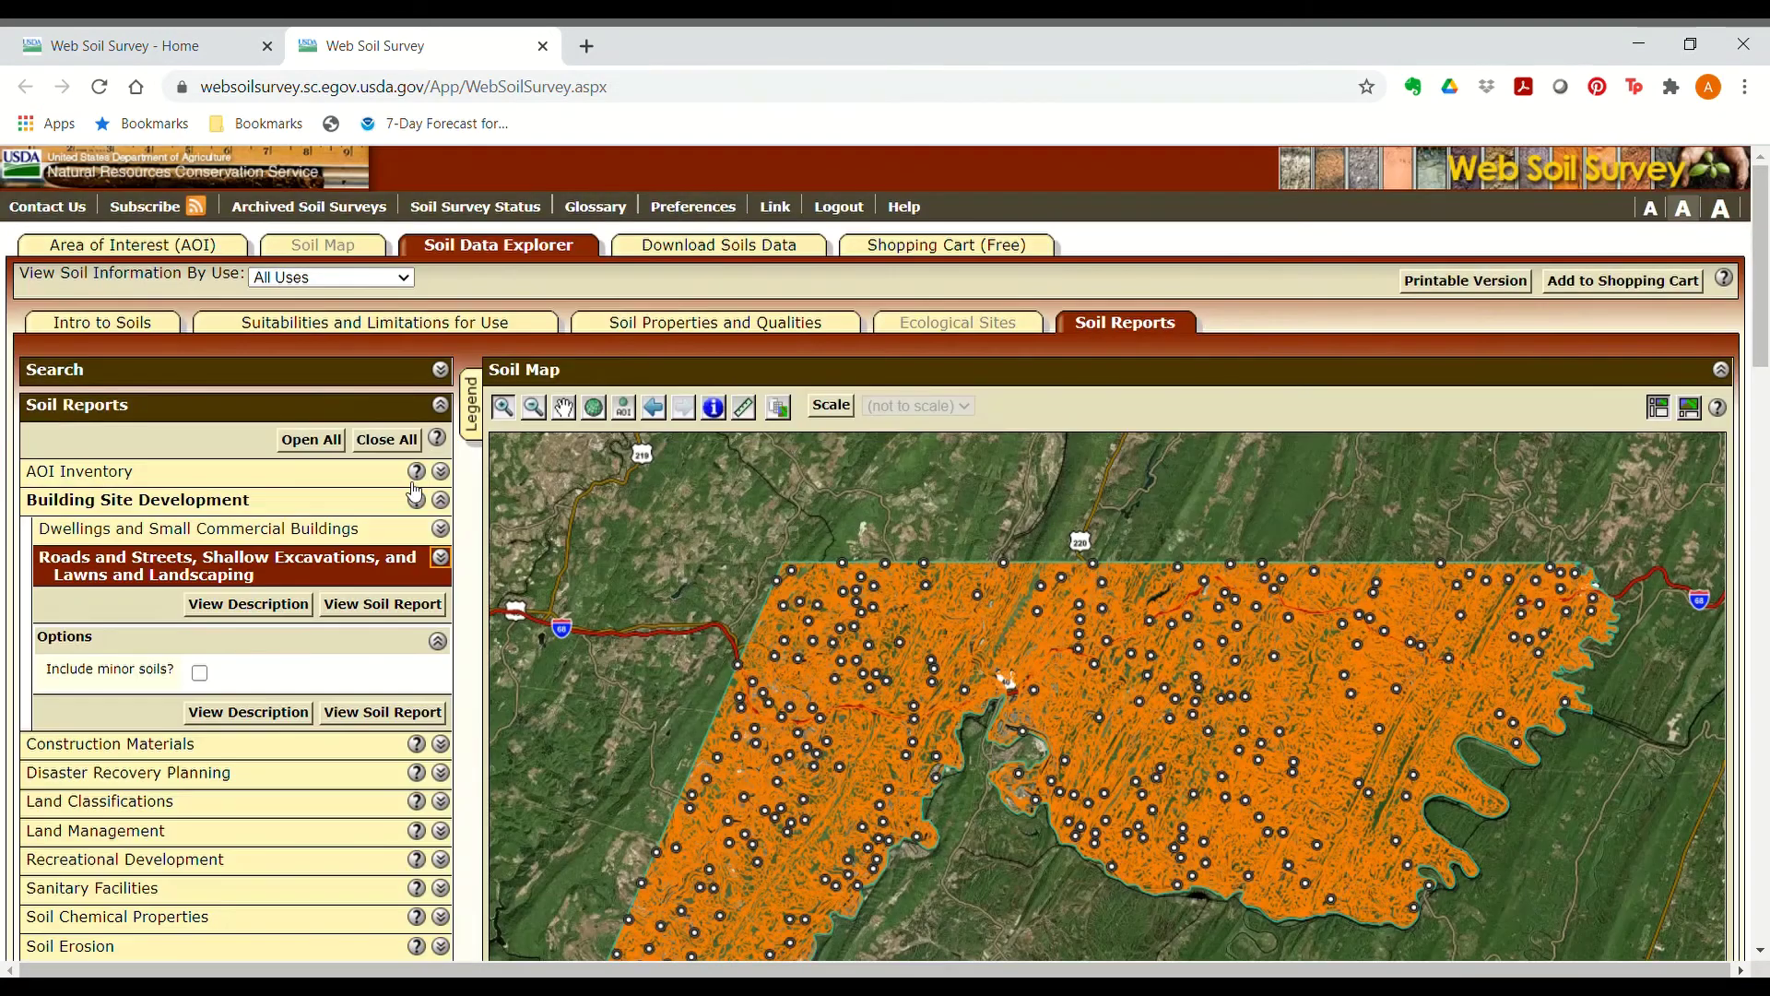
left_click(411, 604)
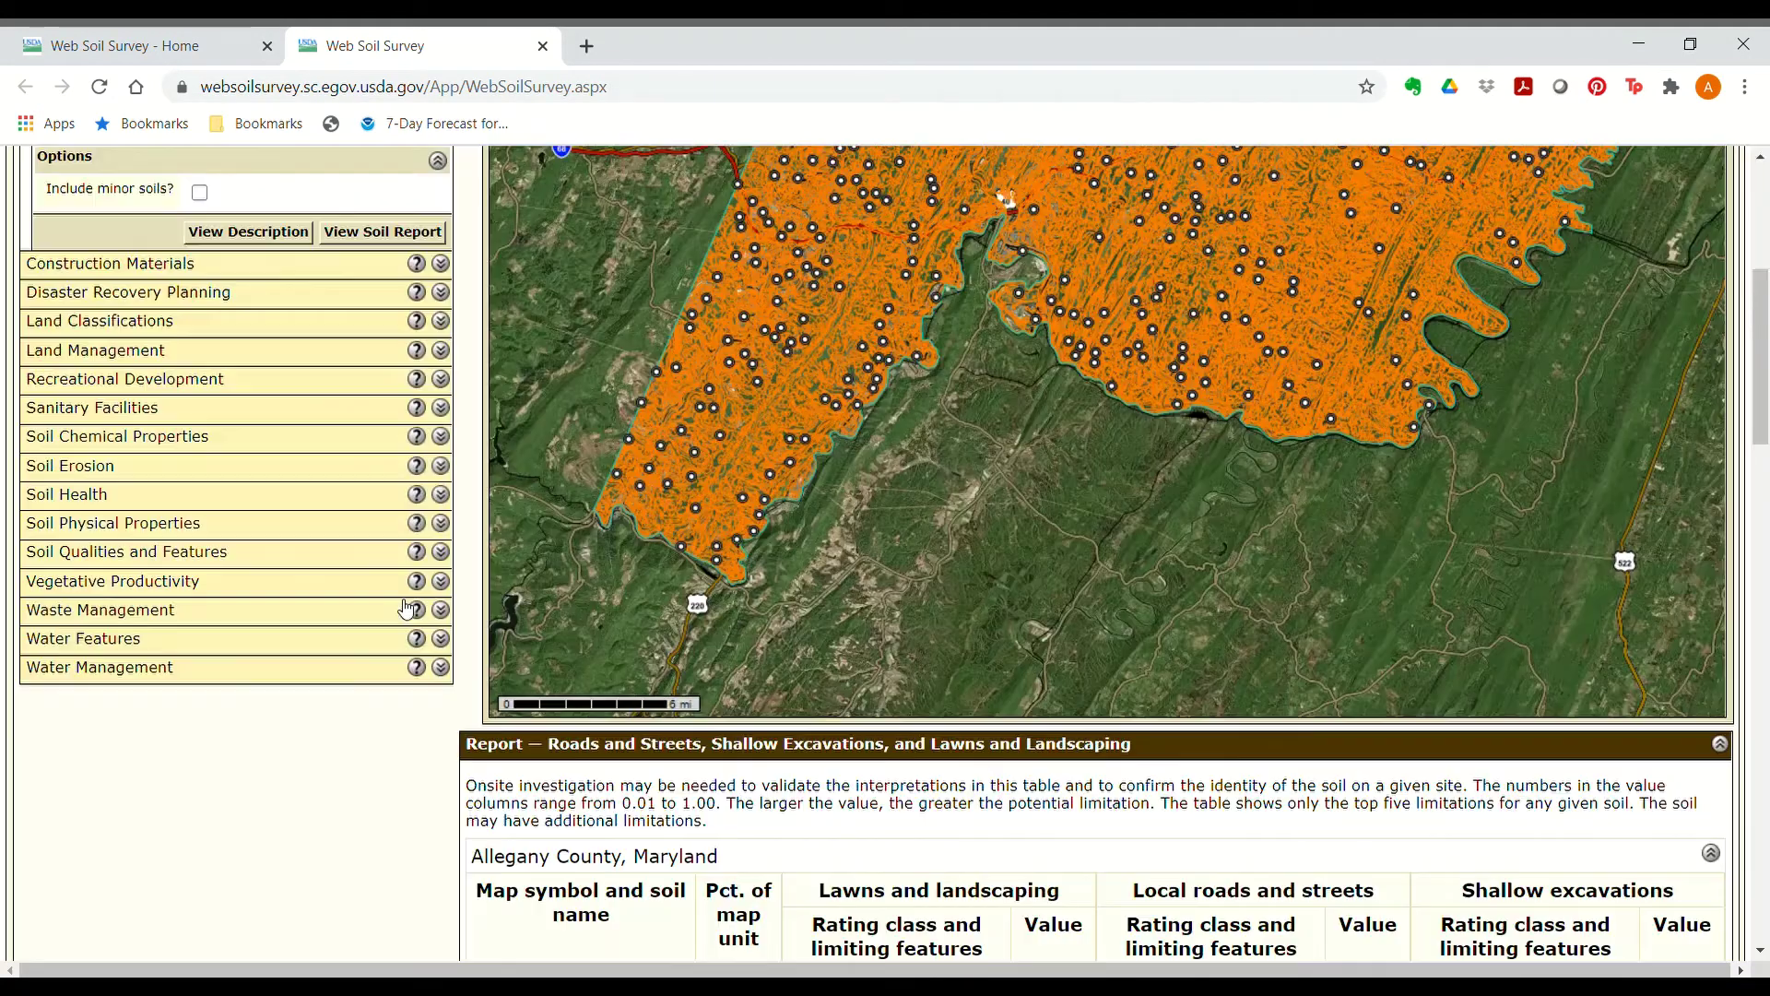
Step: Examine the map unit ratings for lawns and landscaping, local roads and streets, and shallow excavations
scroll(405, 687, "down", 6)
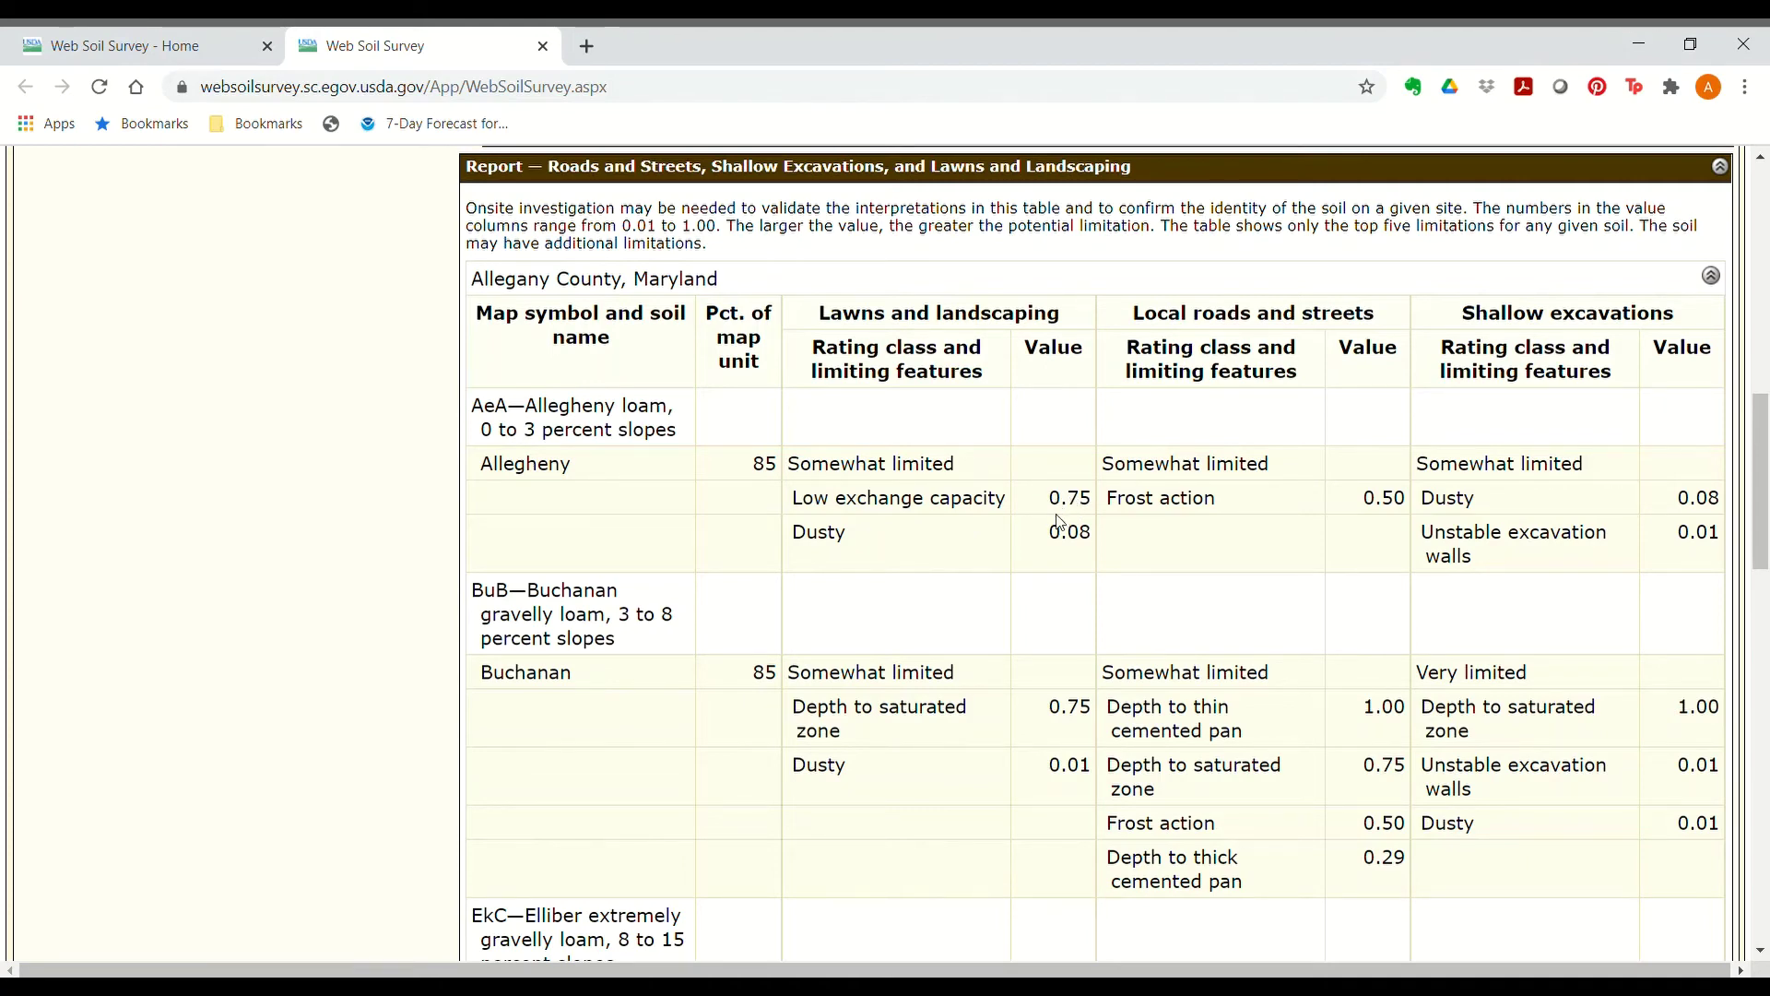
scroll(1023, 529, "up", 1)
scroll(1024, 529, "up", 6)
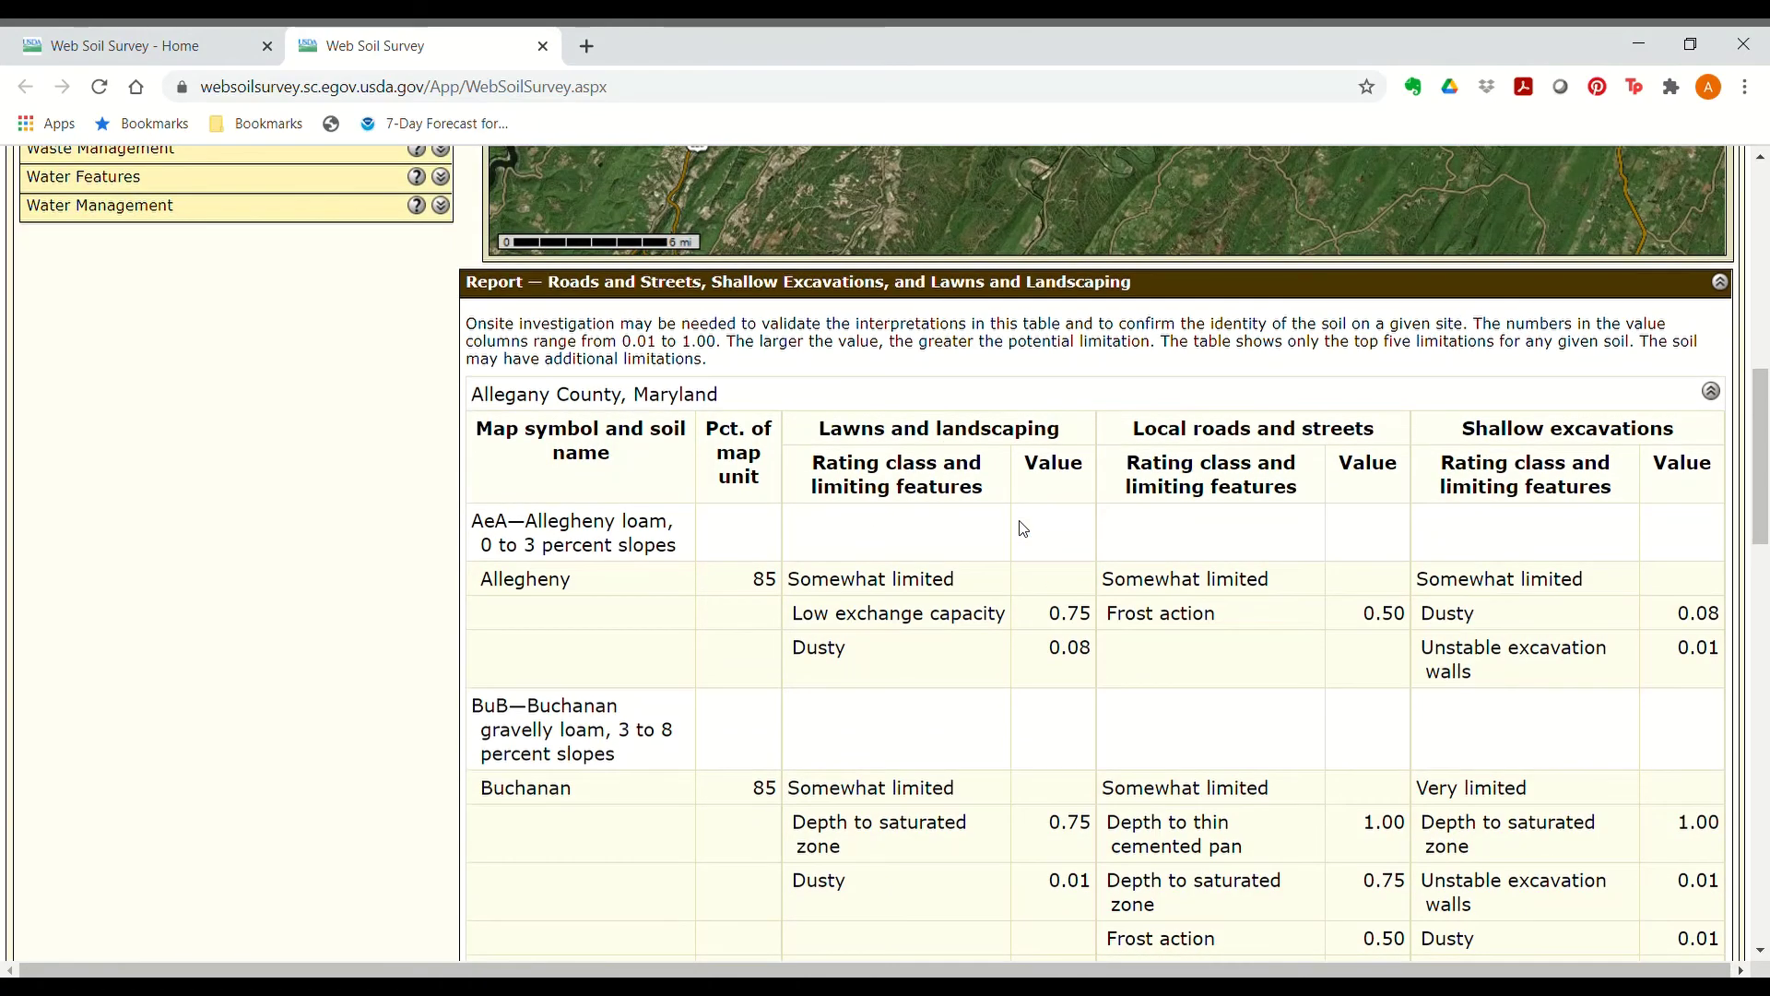
Step: Collapse the Roads and Streets, Shallow Excavations, and Lawns and Landscaping options and the Building Site Development category
scroll(1034, 535, "up", 4)
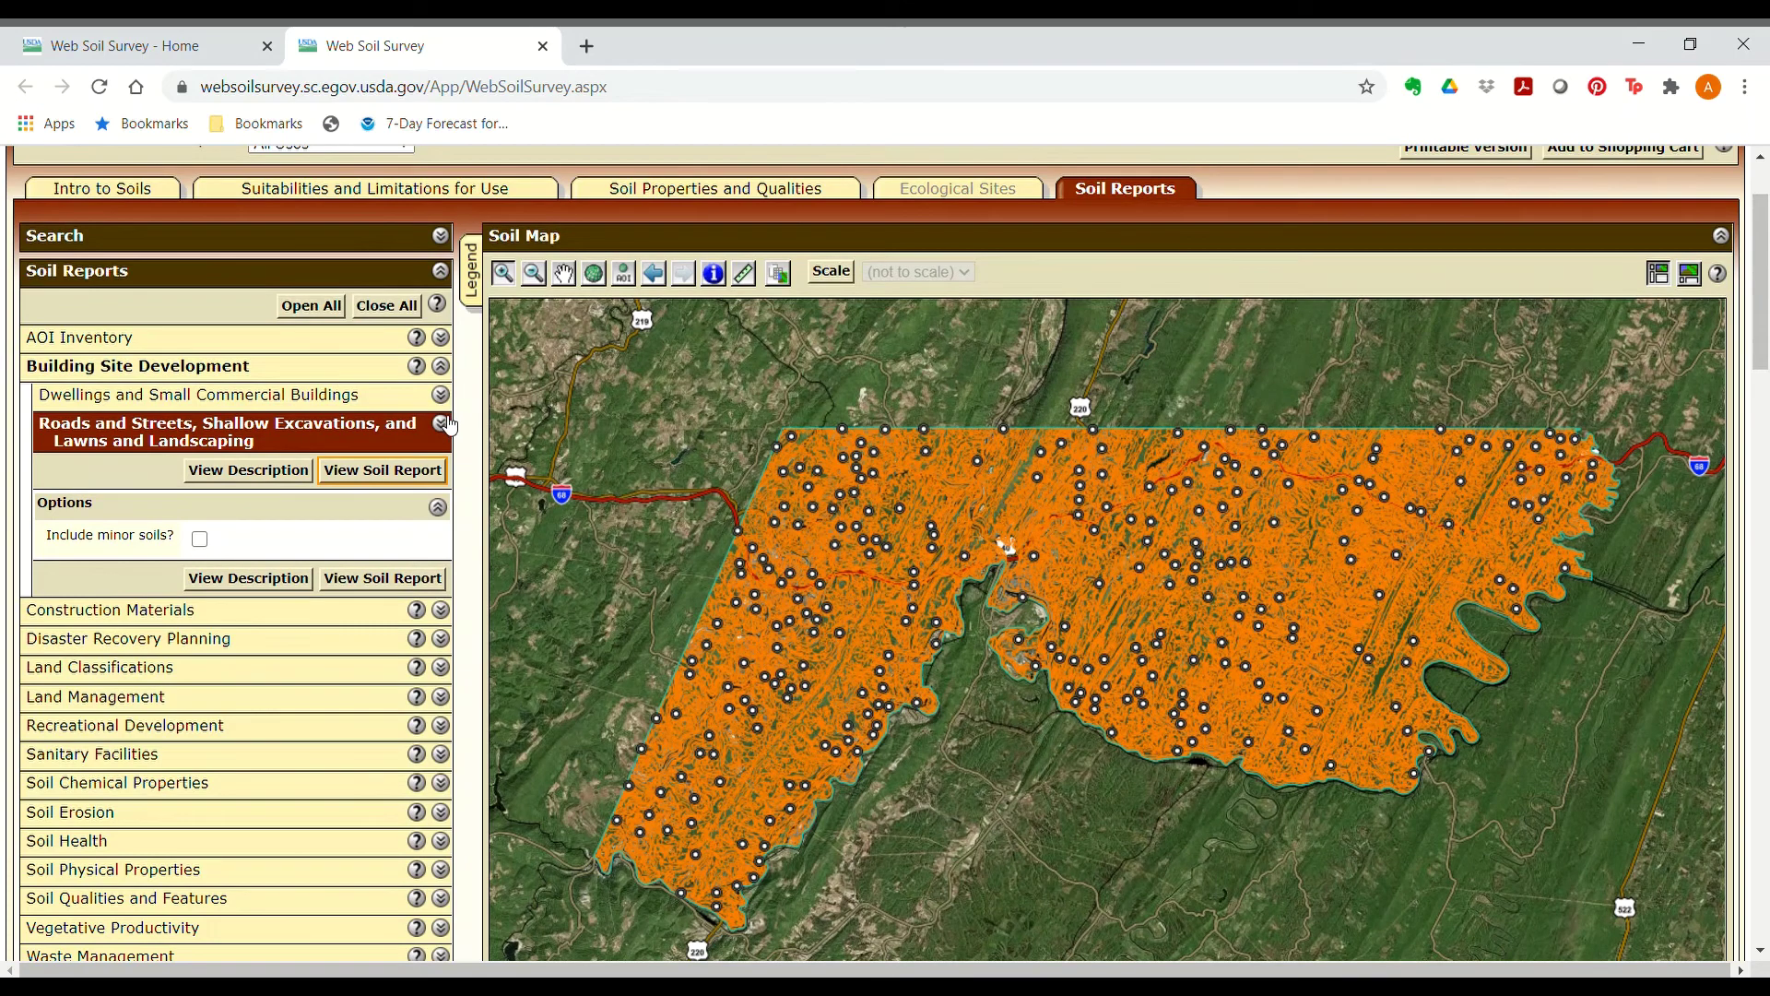
left_click(443, 424)
left_click(442, 367)
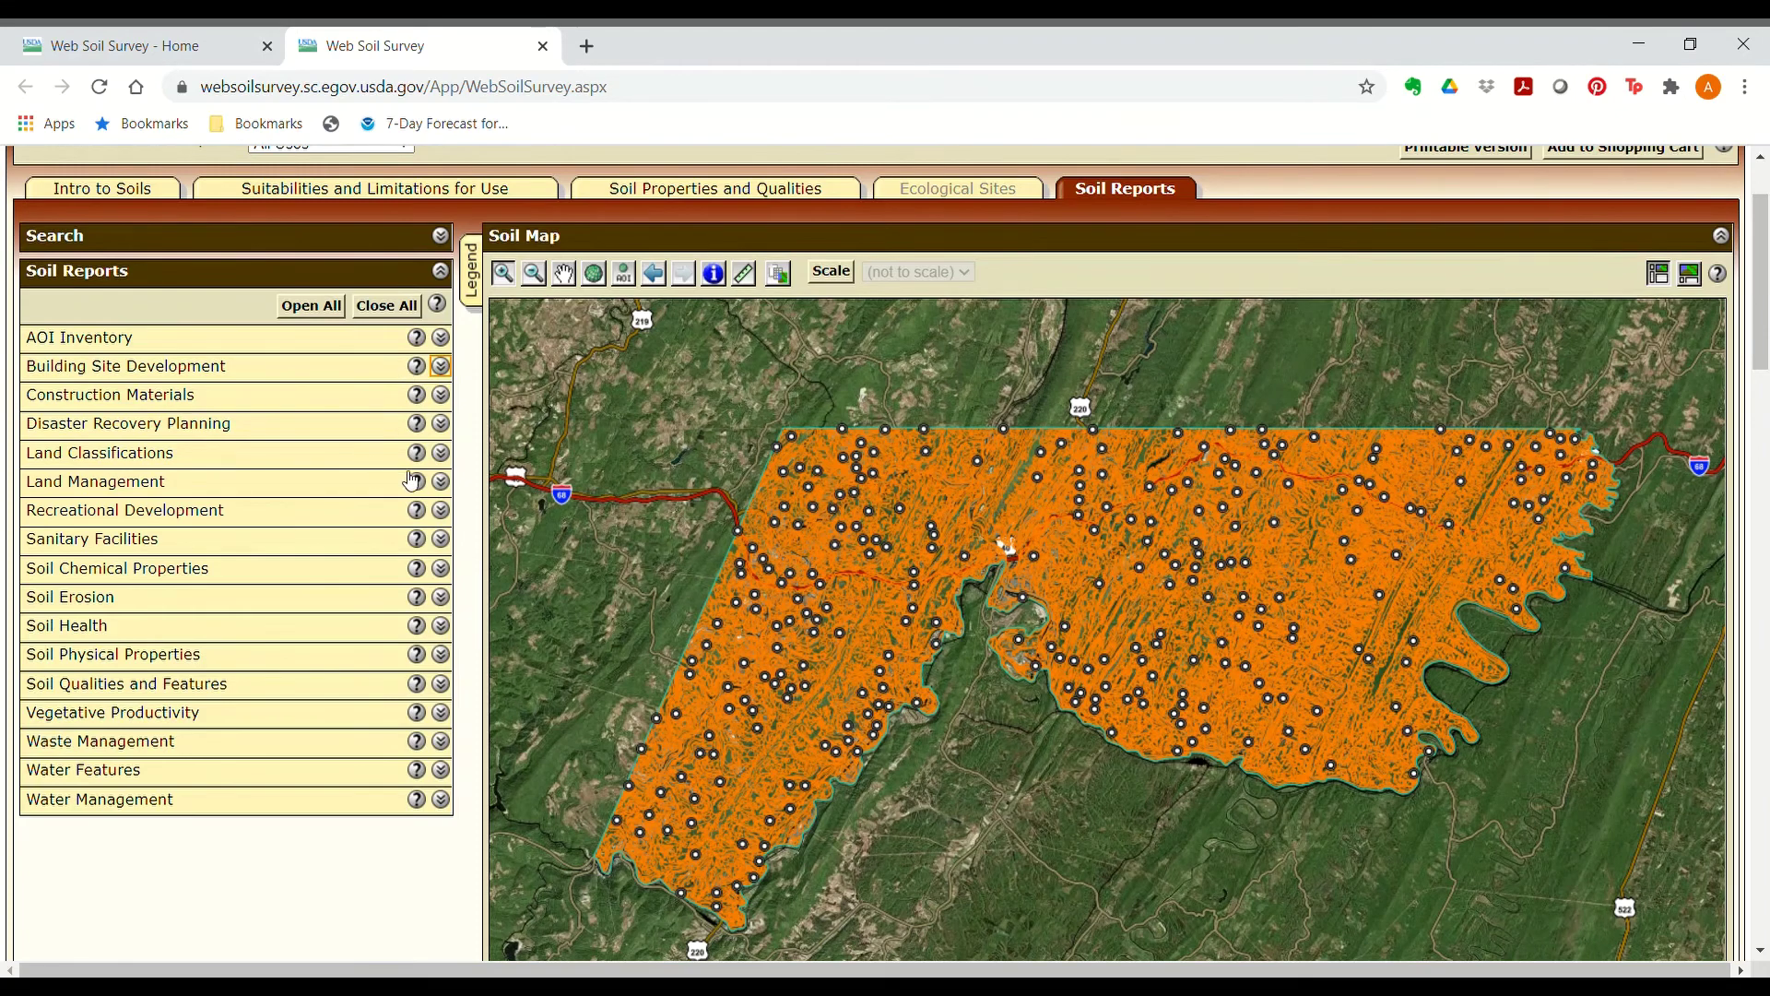
Step: Generate the Forestland Planting and Harvesting report from Land Management, leaving out minor soils
left_click(441, 482)
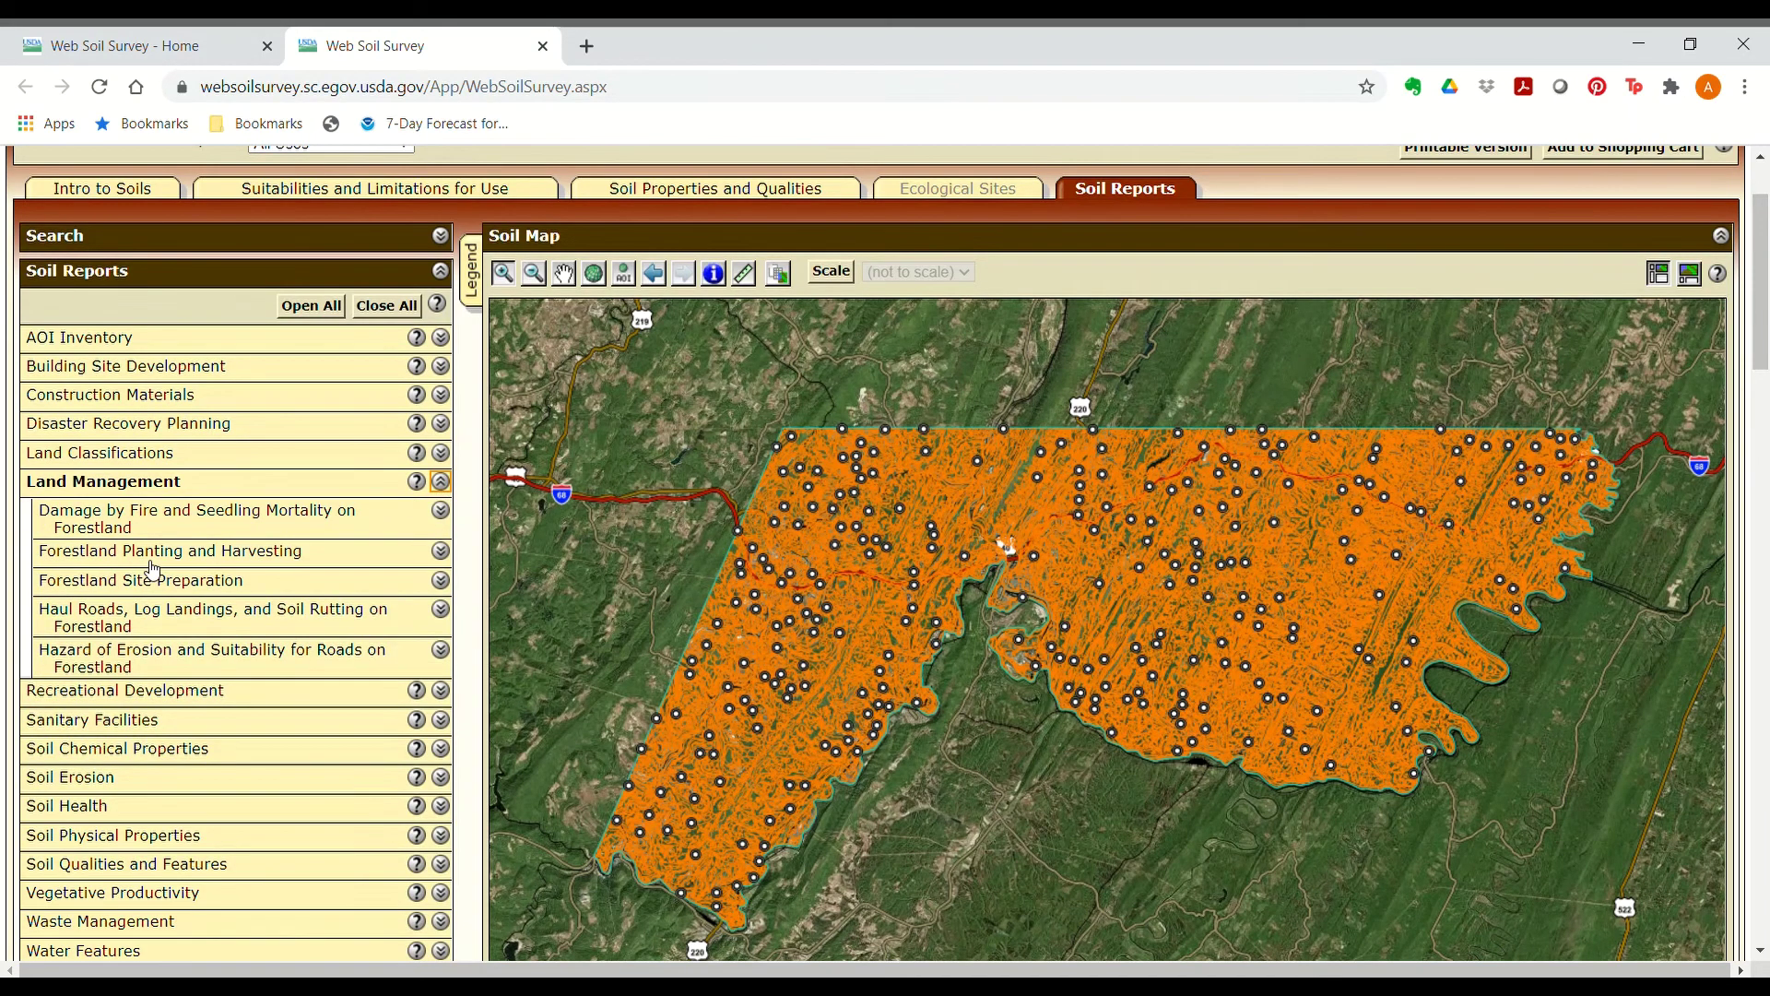
left_click(442, 552)
scroll(401, 663, "down", 2)
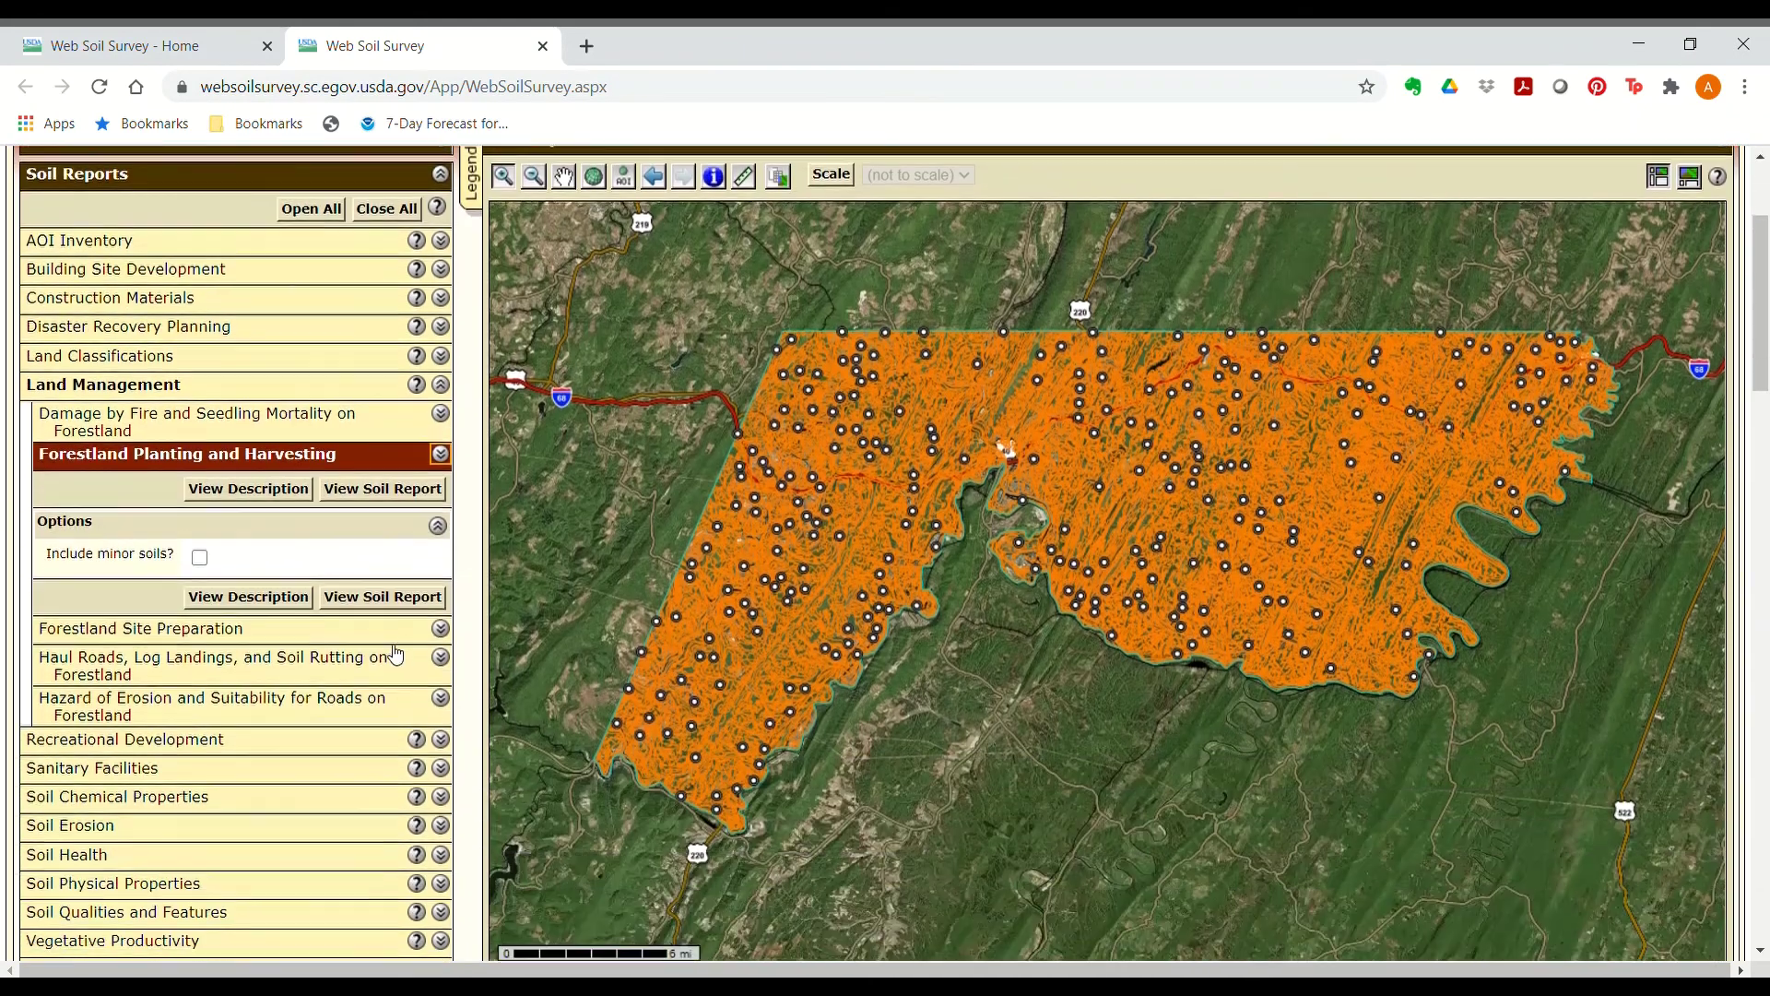
left_click(380, 491)
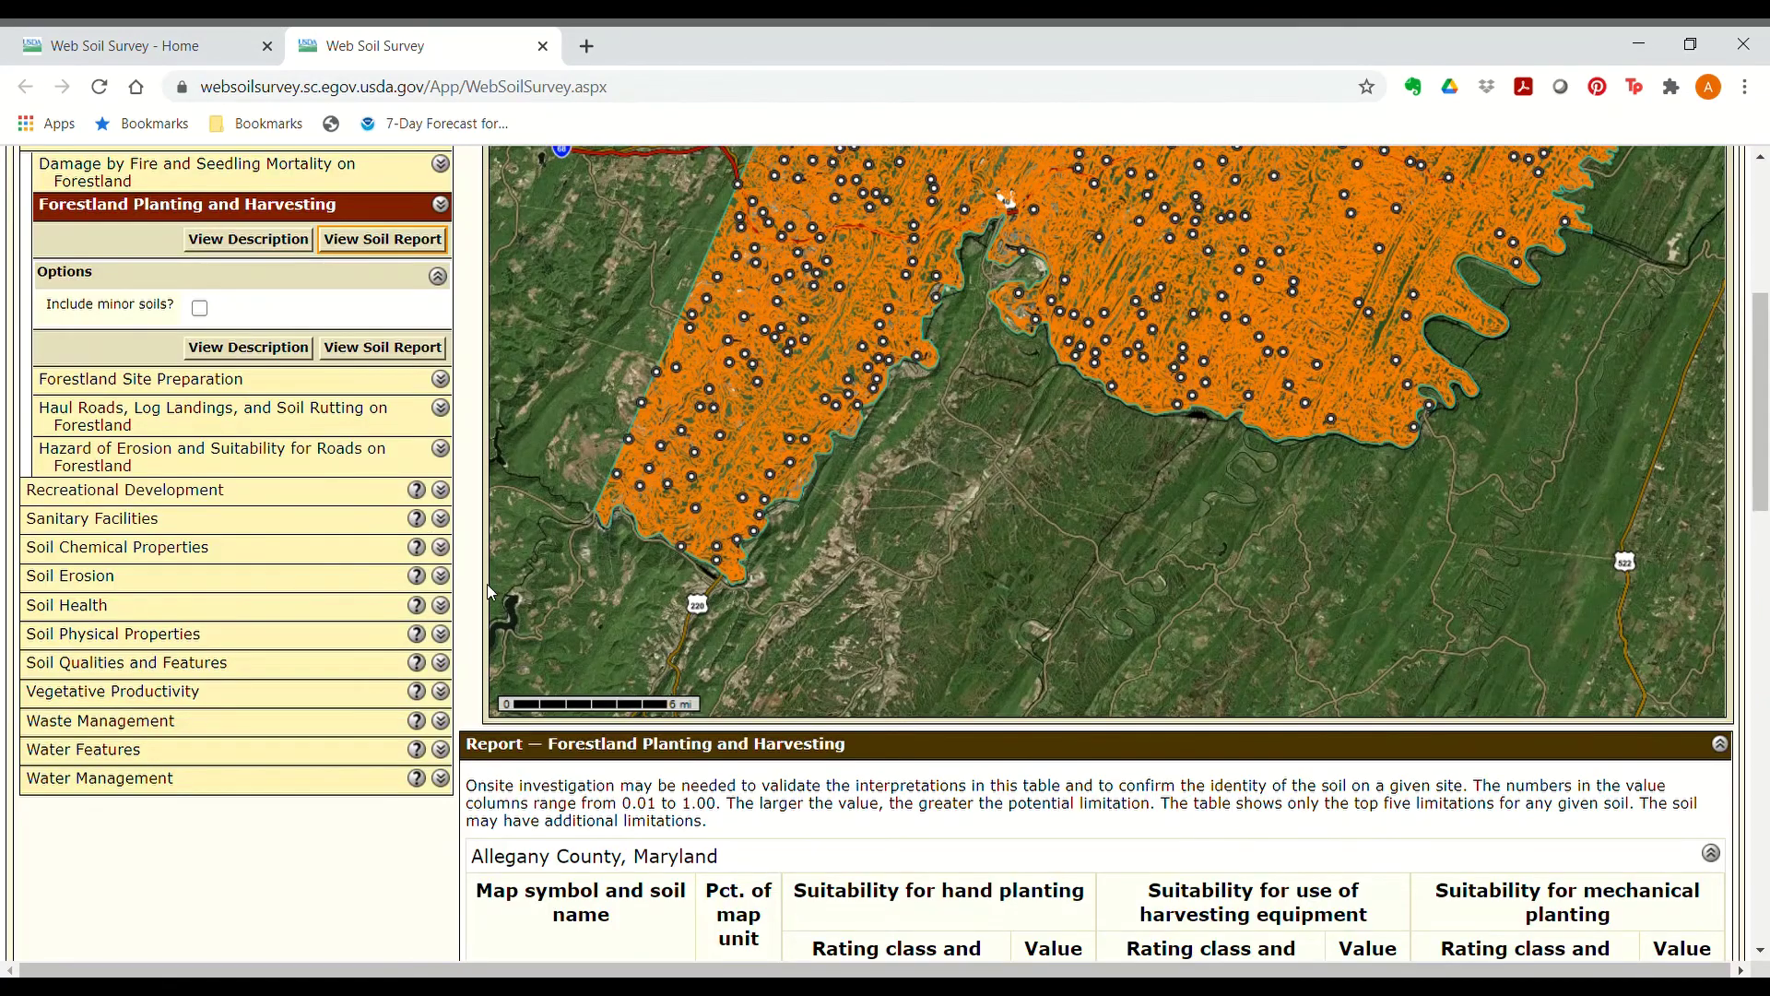
Step: Examine the map unit suitability ratings for hand planting, harvesting equipment and mechanical planting, and read the report's description
scroll(489, 590, "down", 3)
scroll(492, 595, "down", 2)
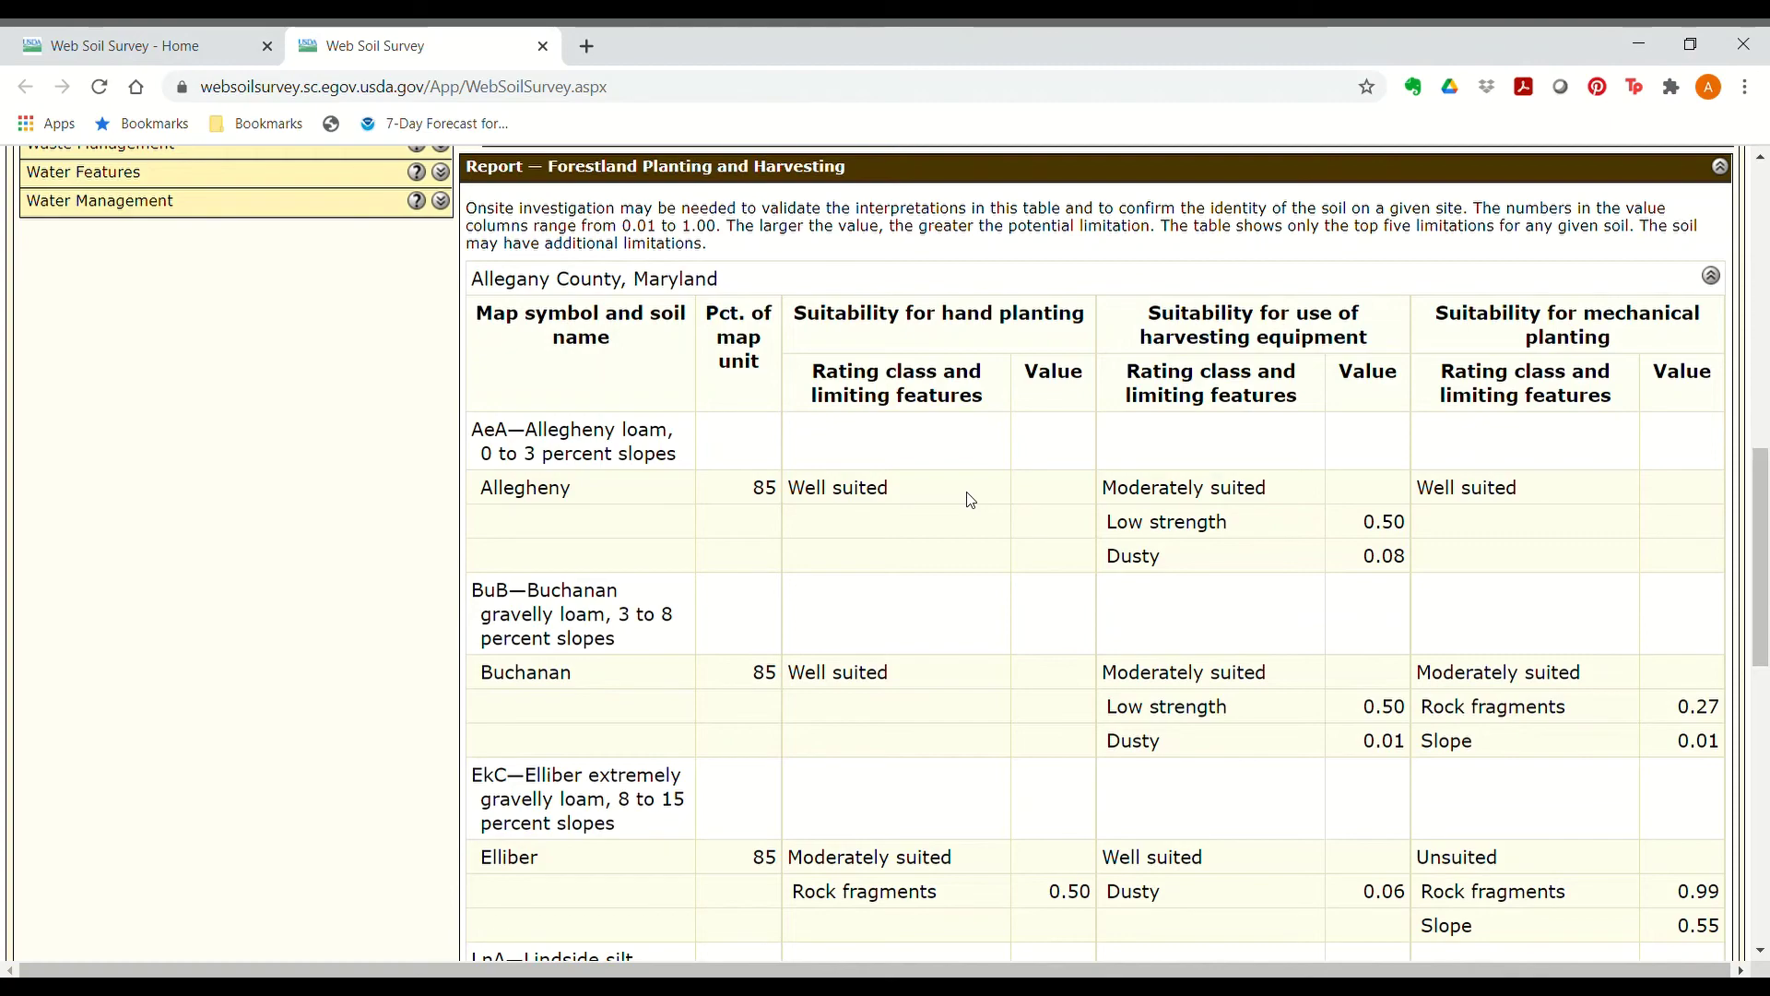
scroll(970, 500, "down", 9)
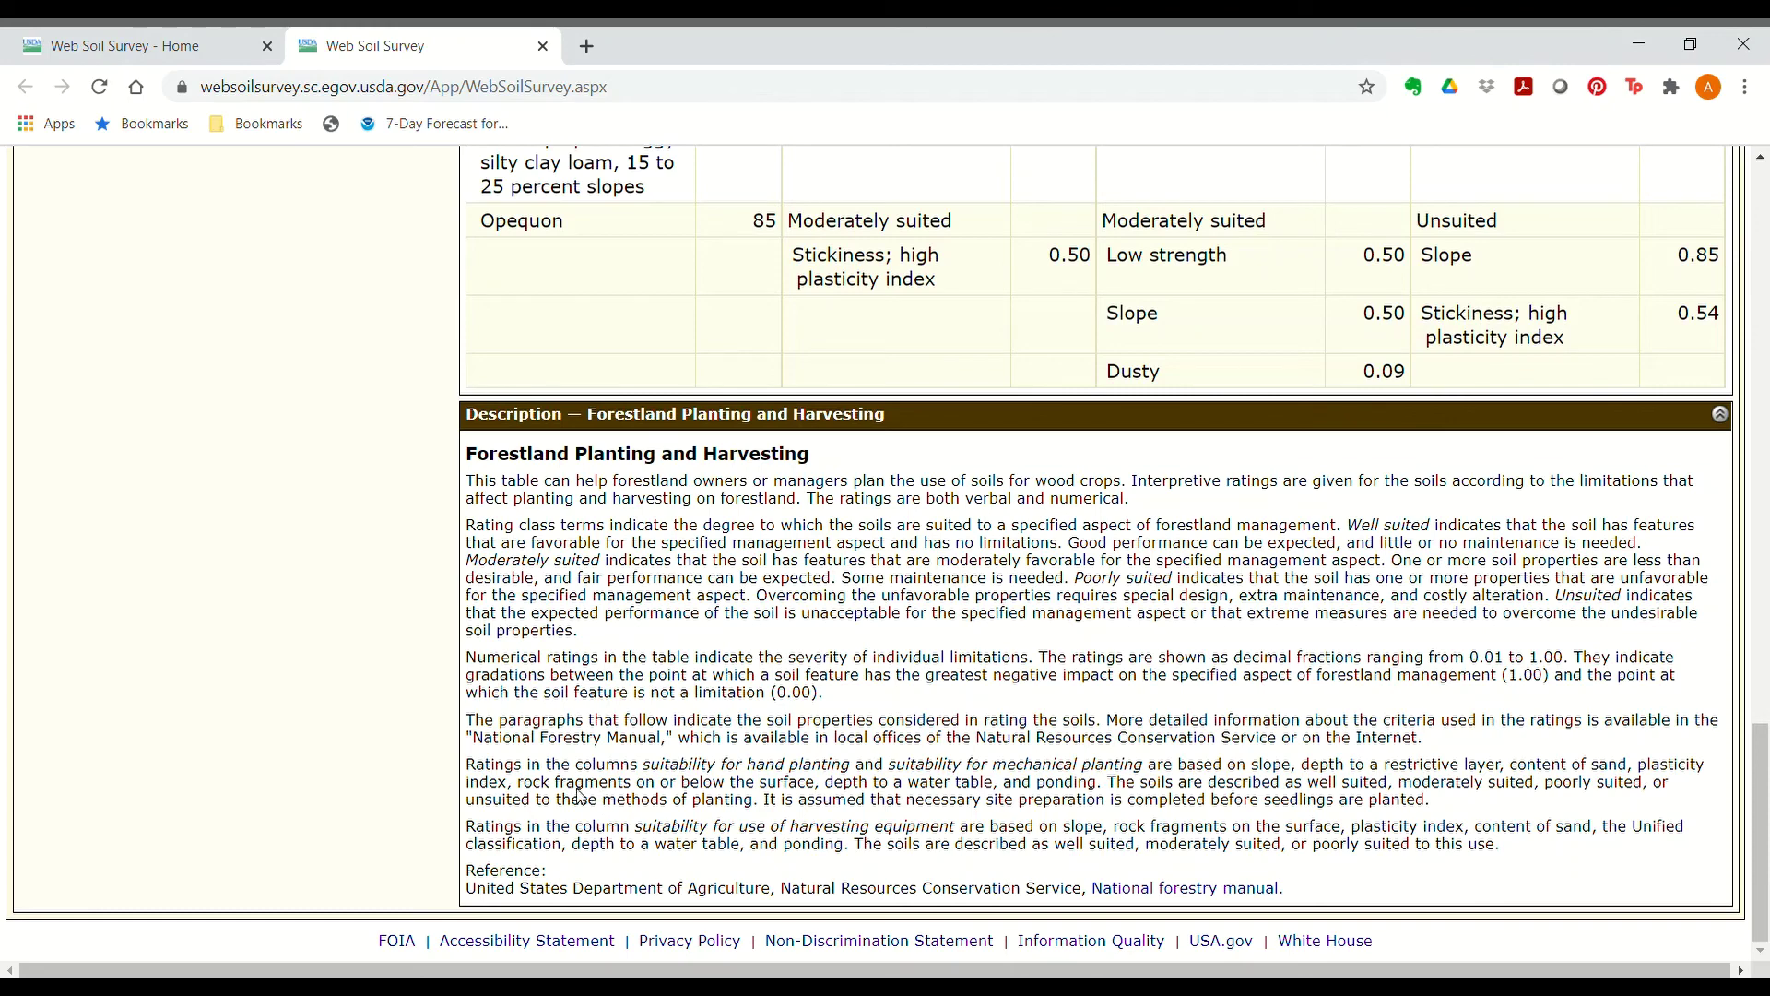
Step: Collapse the Forestland Planting and Harvesting options and the Land Management category
scroll(385, 768, "up", 6)
scroll(385, 768, "up", 12)
scroll(380, 765, "up", 3)
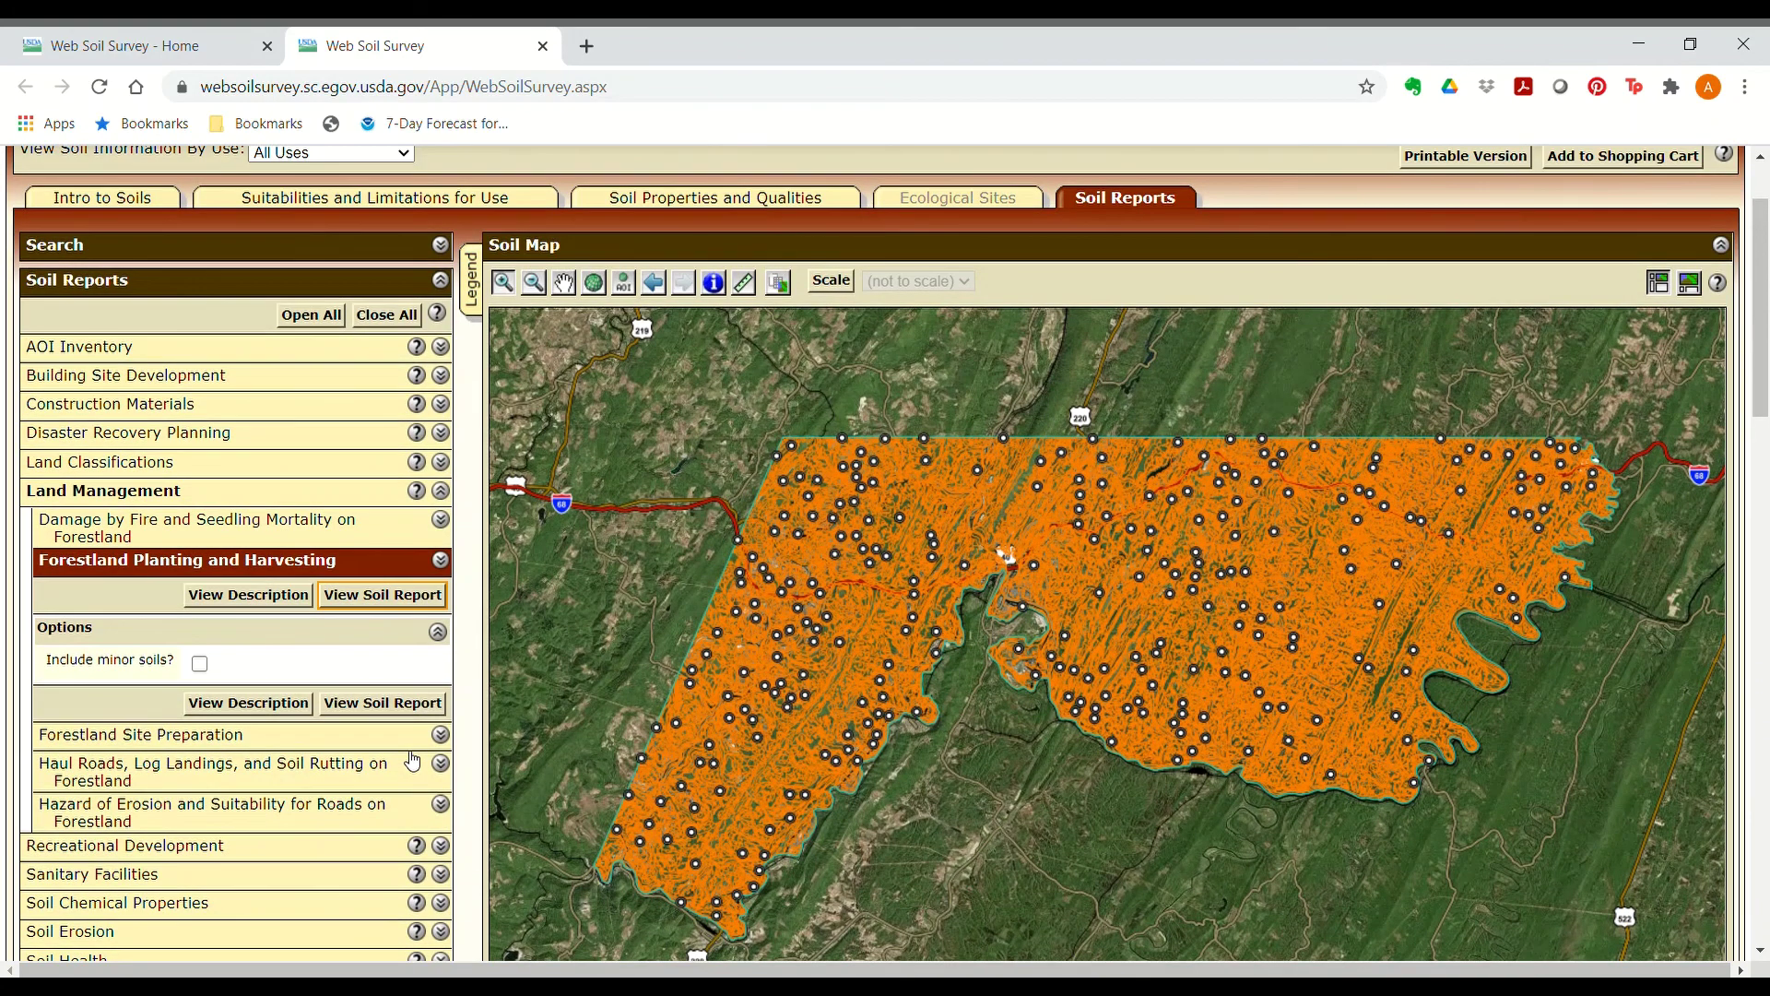
scroll(412, 762, "up", 2)
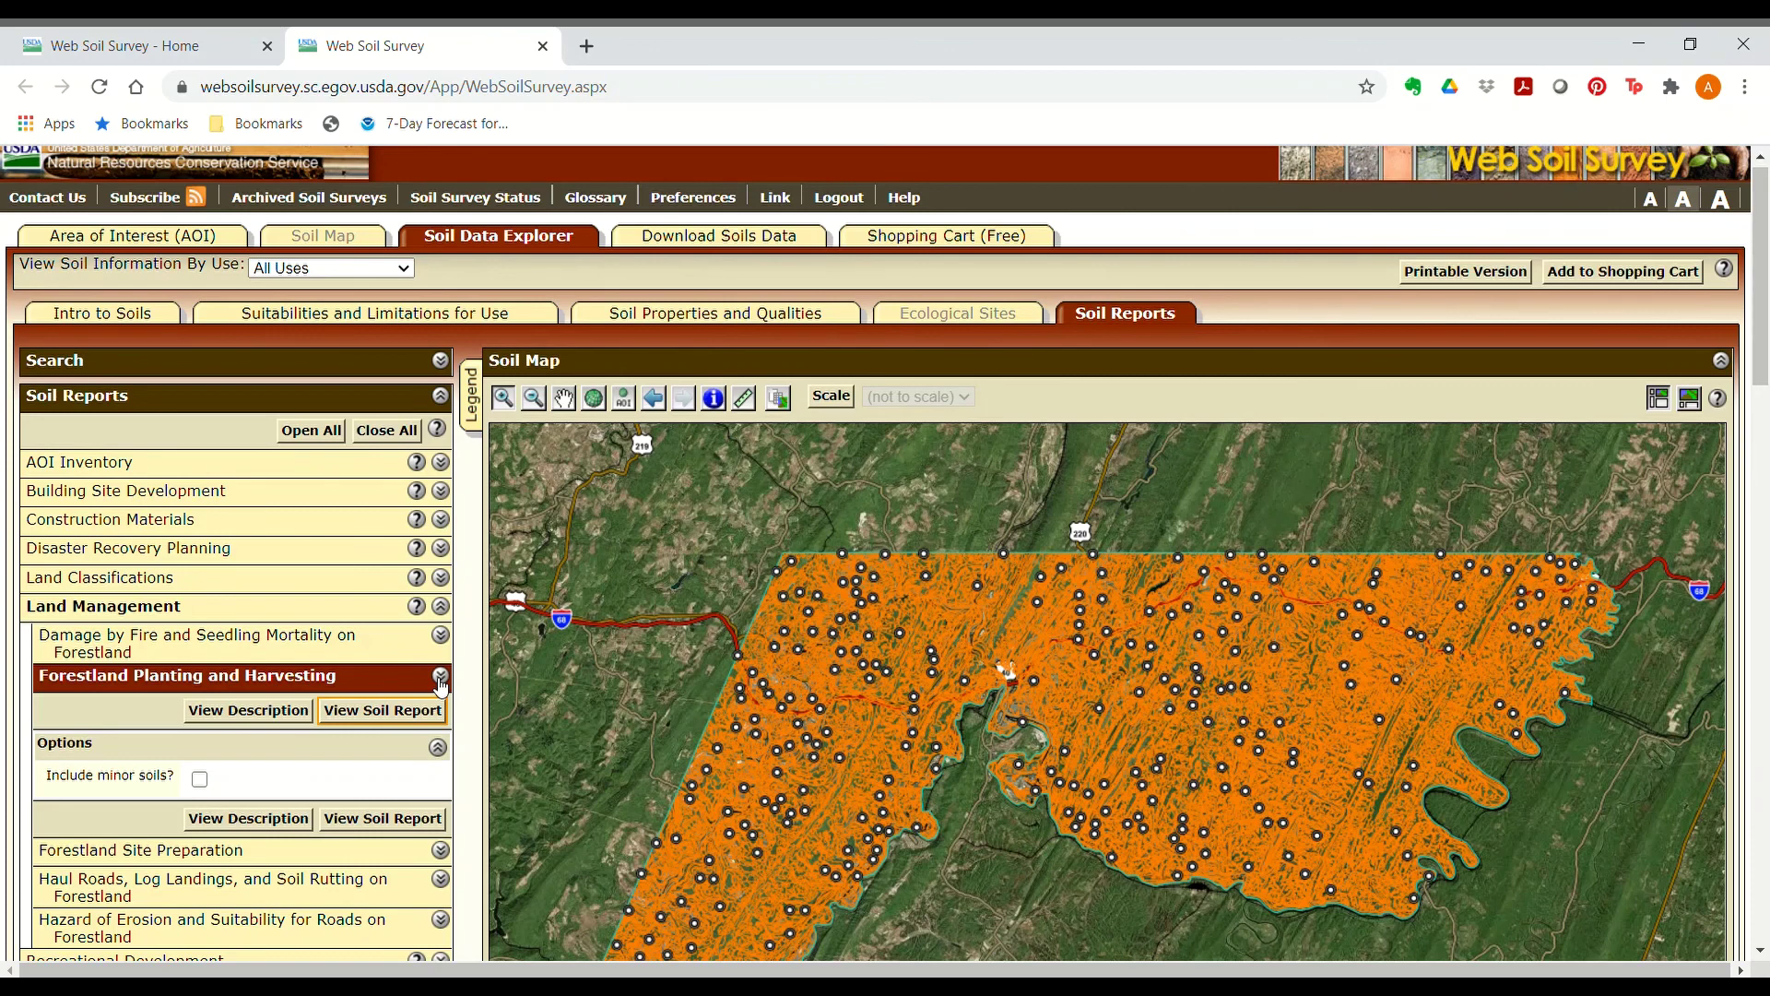
left_click(441, 683)
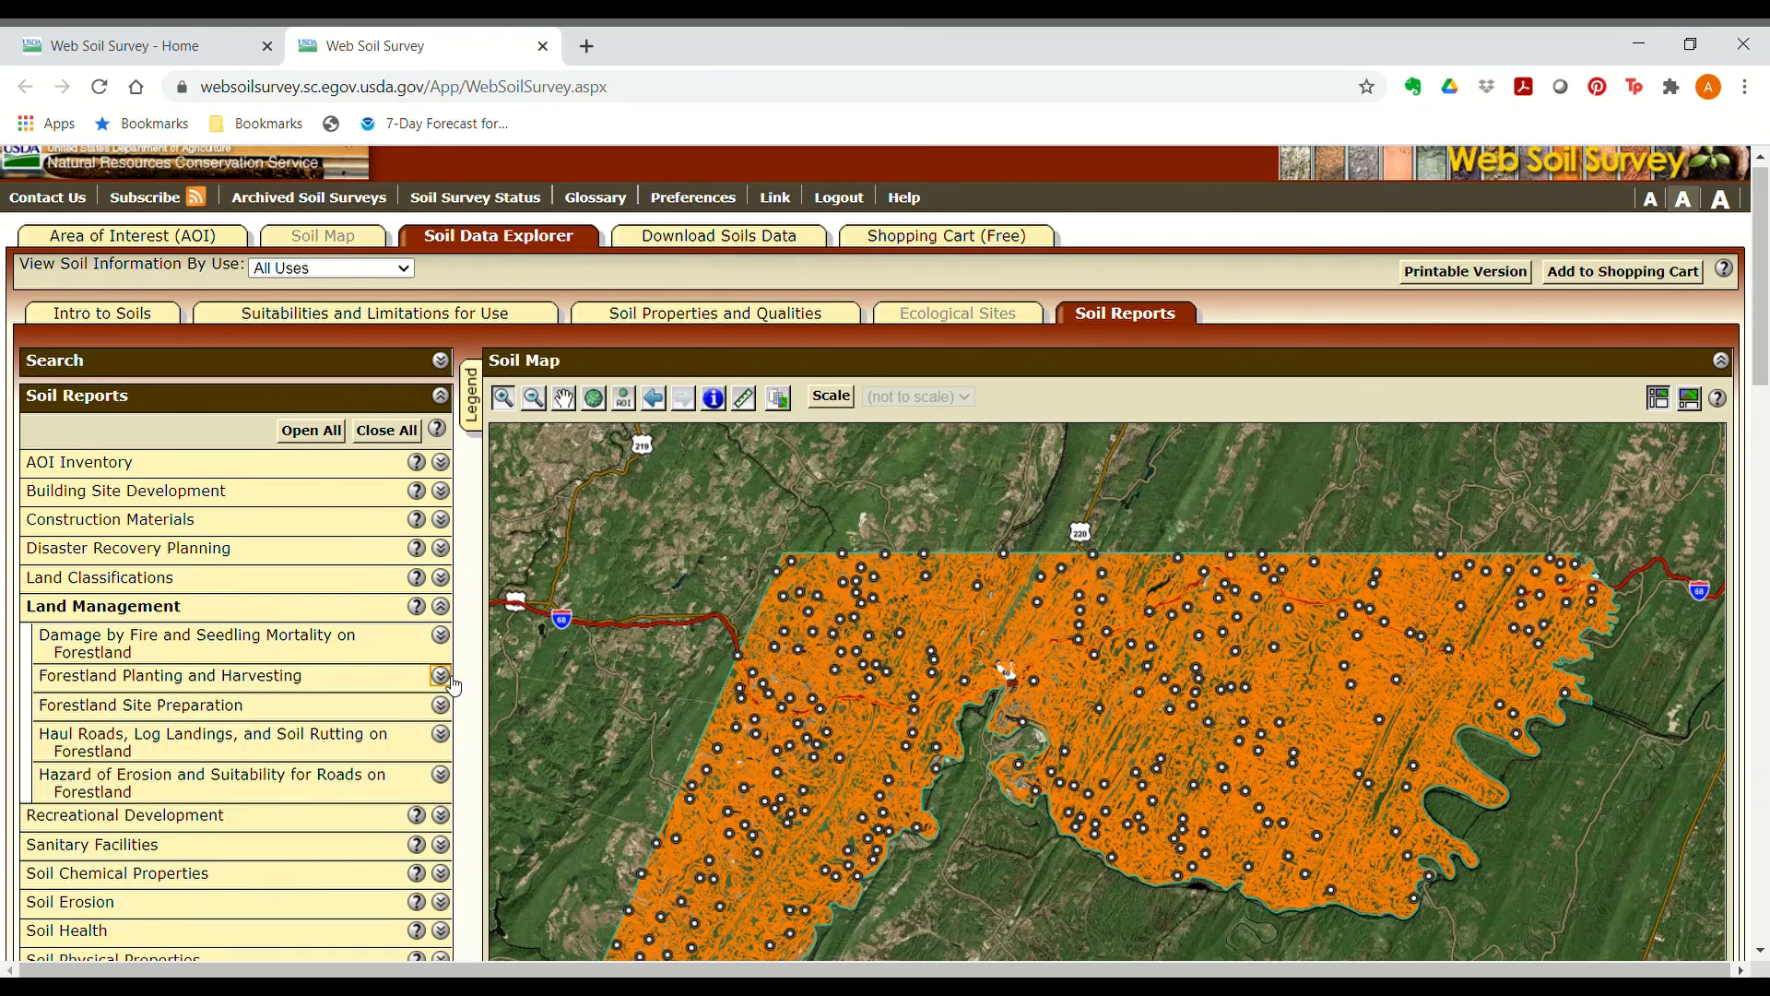
left_click(440, 606)
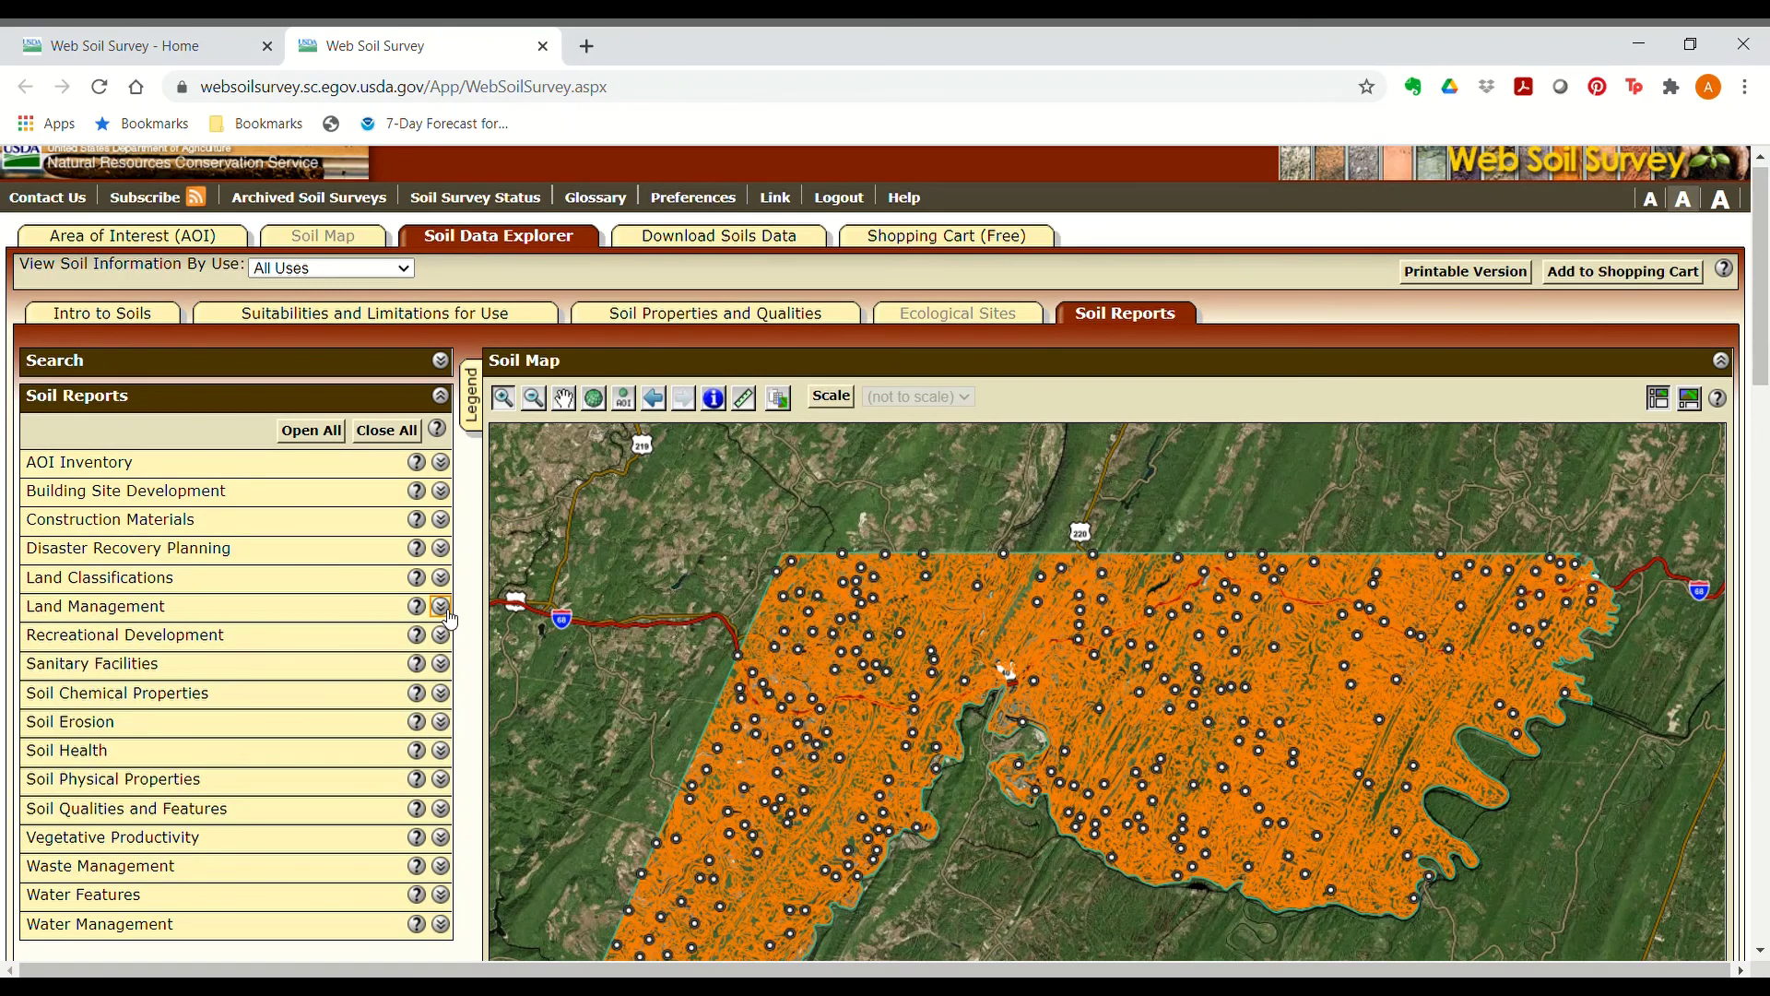